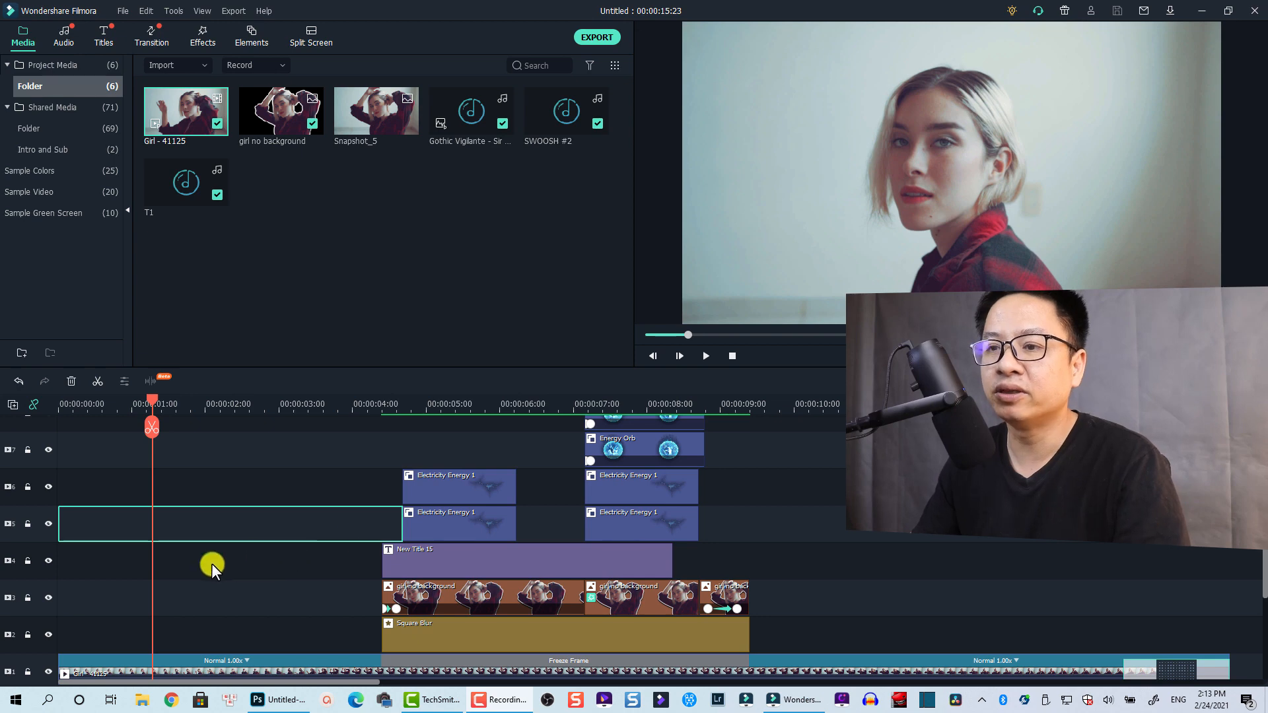
# Rewind the playhead and inspect New Title 15, both girl no background clips and Square Blur
pyautogui.scroll(-2, 210, 564)
pyautogui.moveTo(153, 398); pyautogui.dragTo(46, 418)
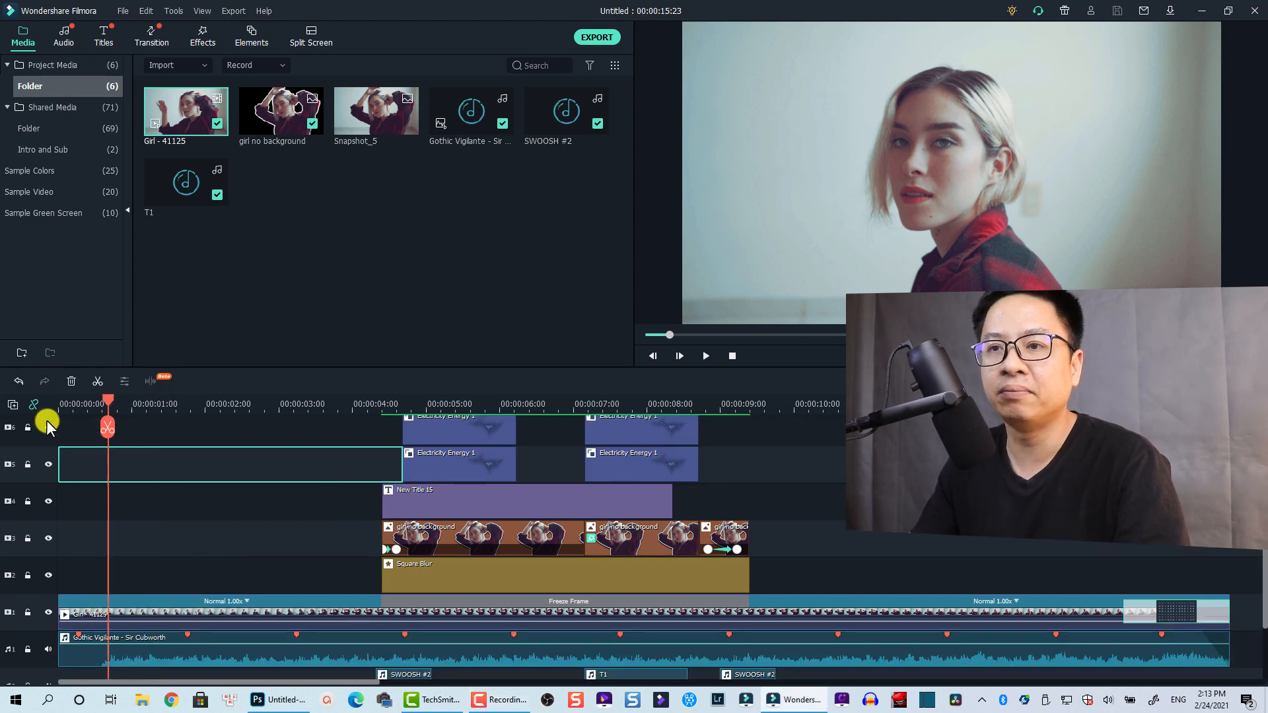
pyautogui.scroll(5, 235, 516)
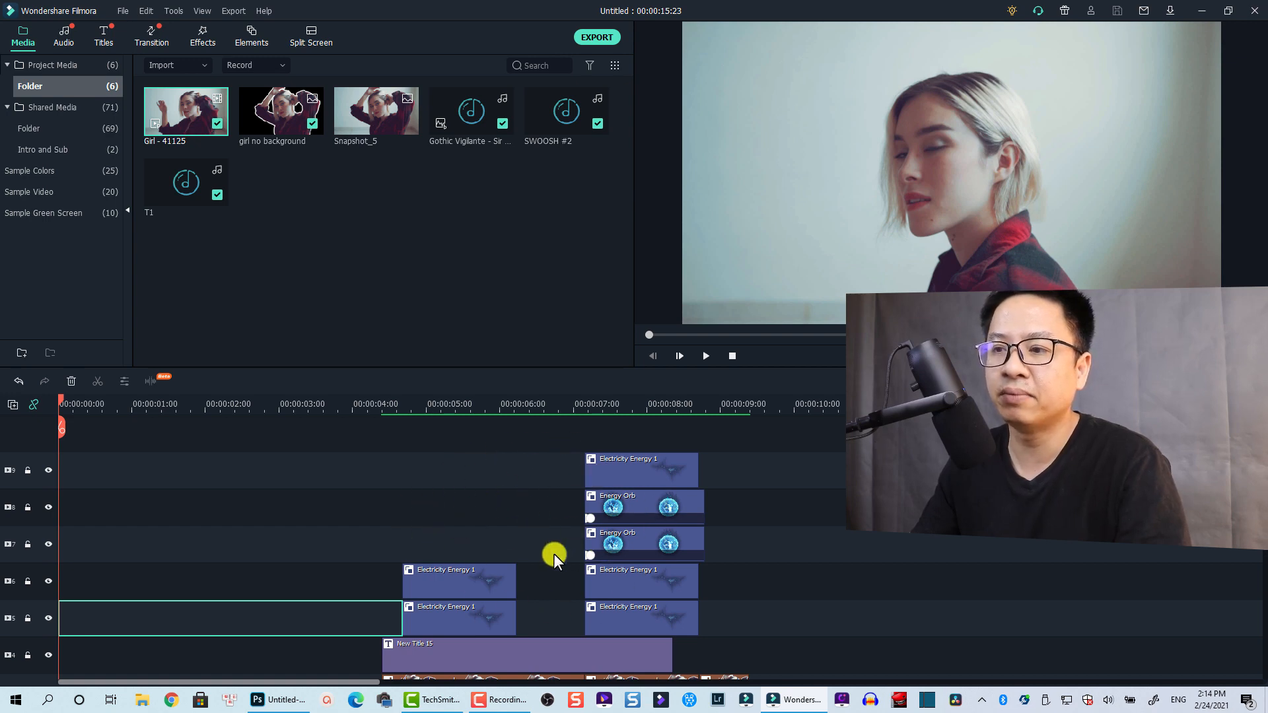
pyautogui.scroll(-2, 553, 553)
pyautogui.click(454, 589)
pyautogui.scroll(-2, 440, 614)
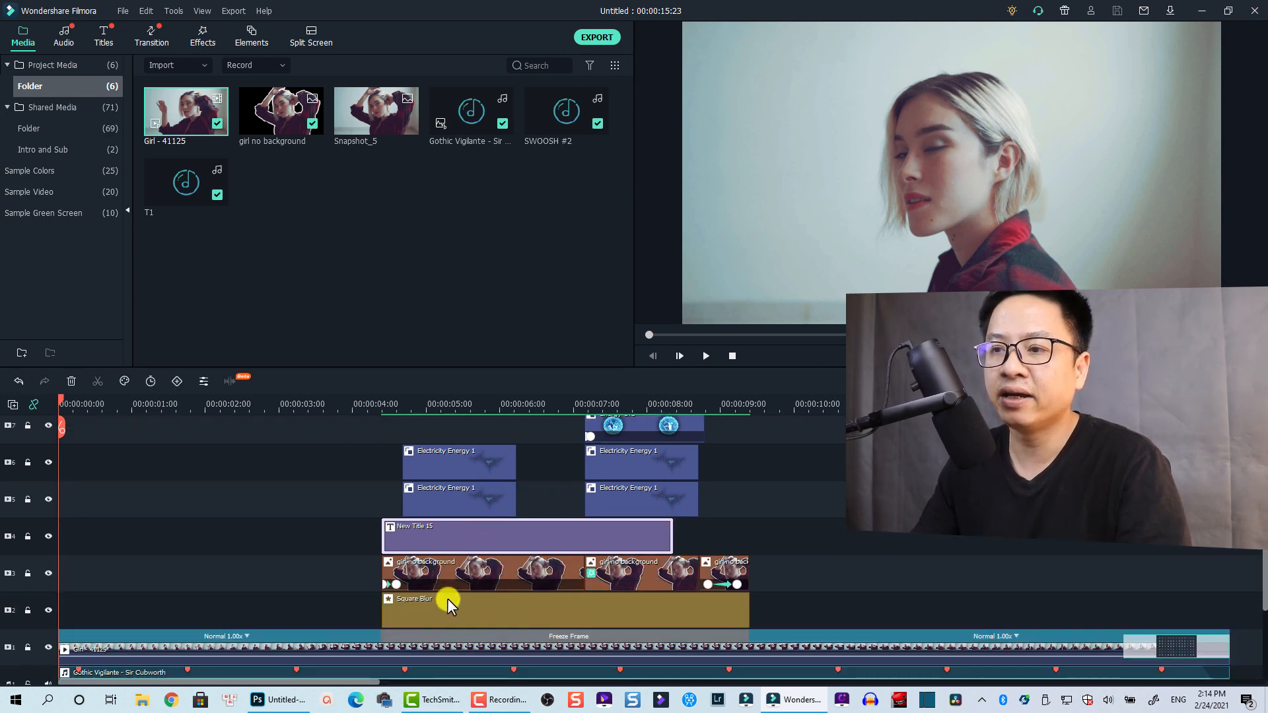
pyautogui.click(446, 573)
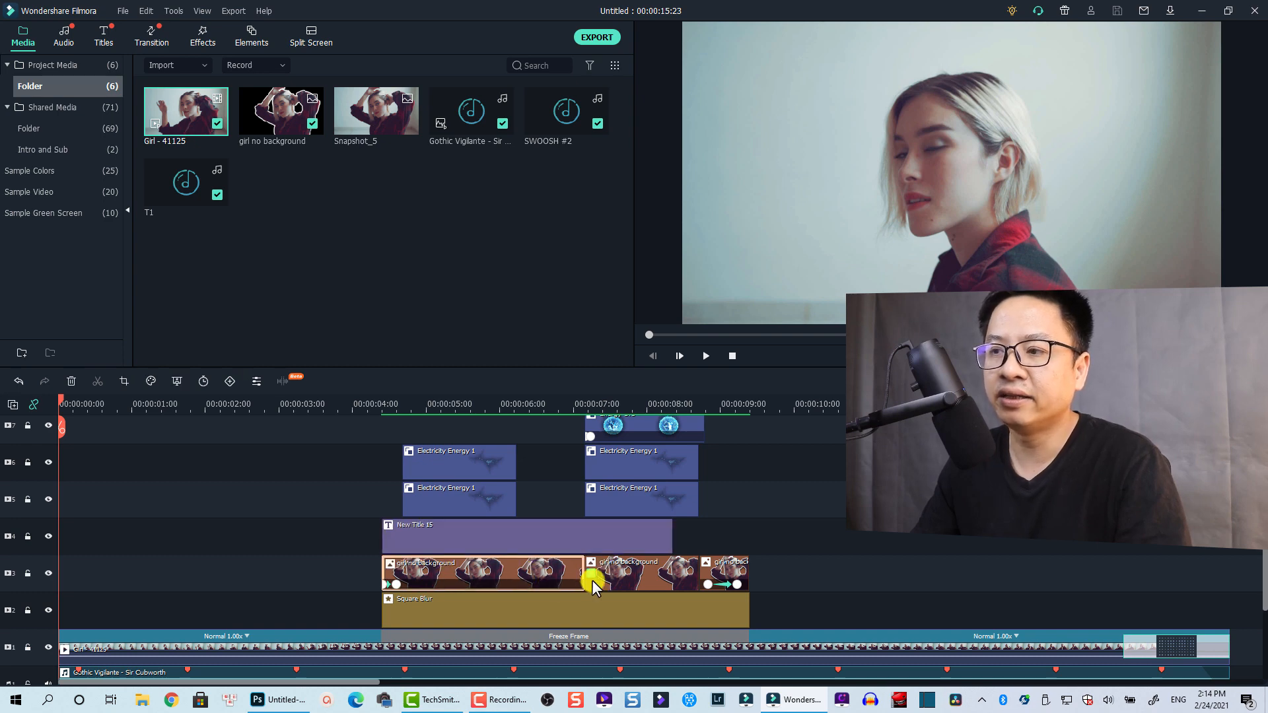
pyautogui.click(629, 577)
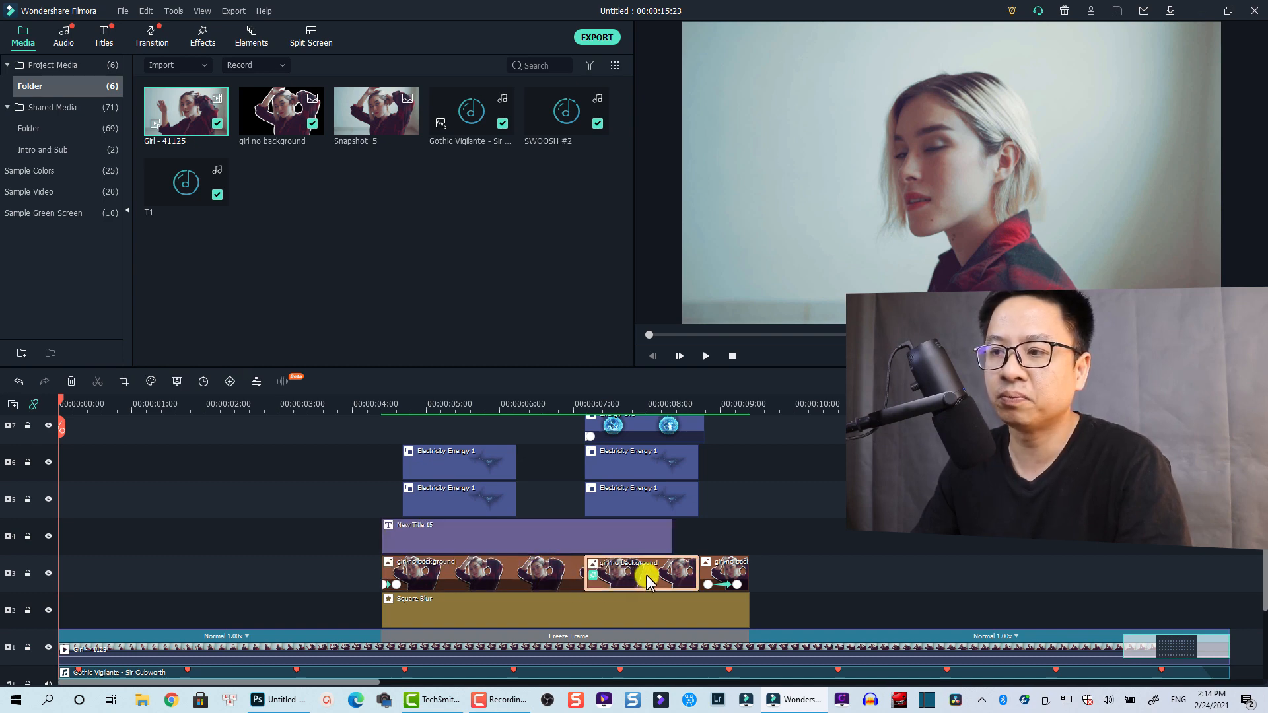
pyautogui.scroll(-1, 568, 574)
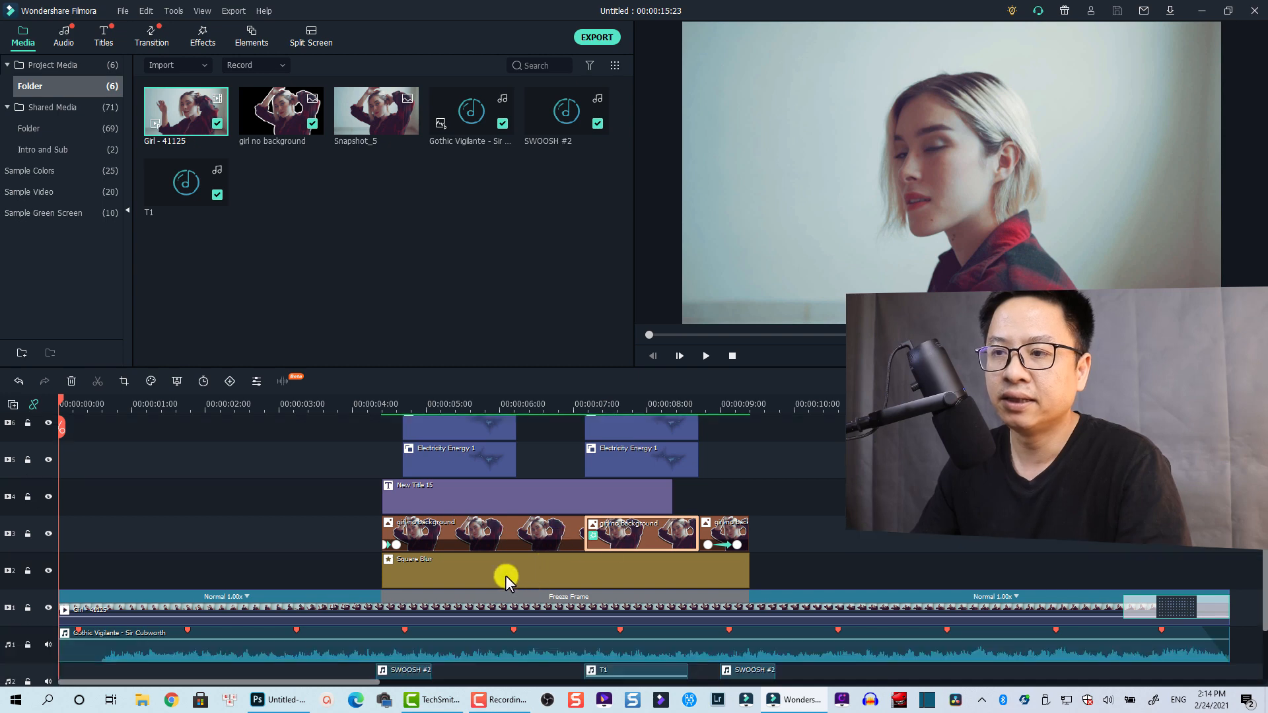
pyautogui.click(465, 574)
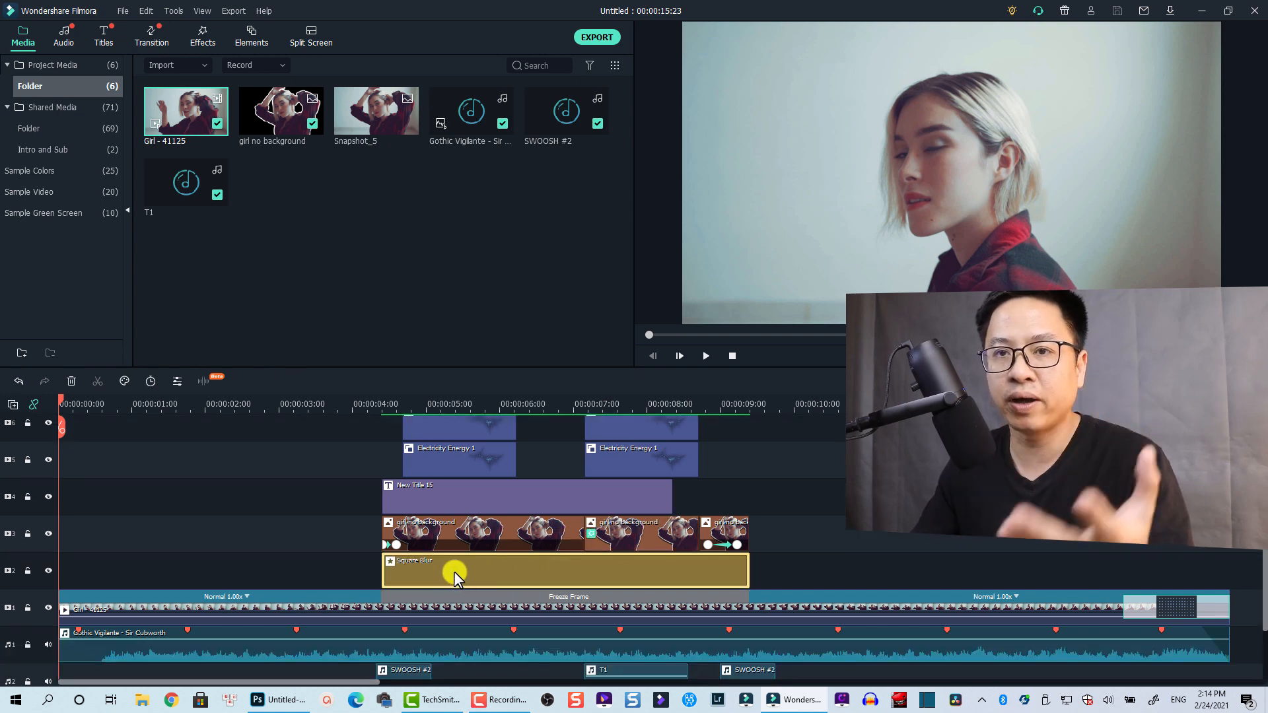
# Inspect the Gothic Vigilante music, SWOOSH #2 and T1 sound effect clips
pyautogui.scroll(-2, 416, 594)
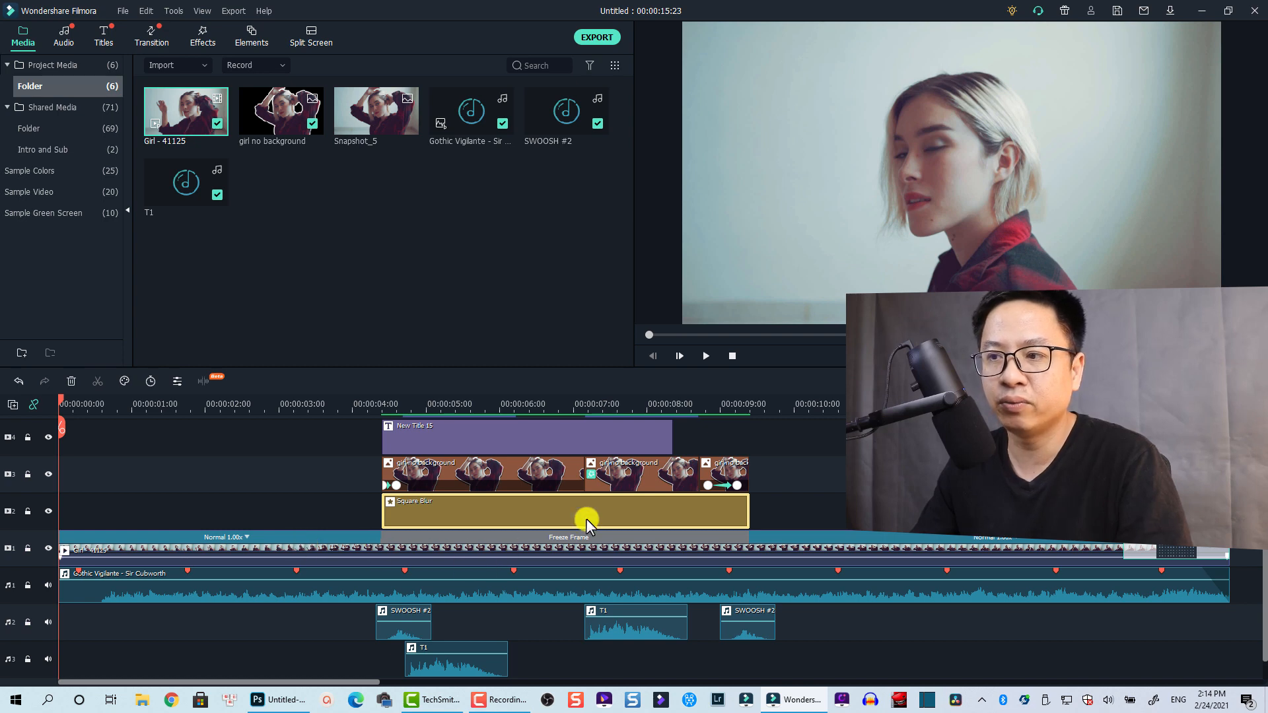
pyautogui.scroll(-1, 164, 586)
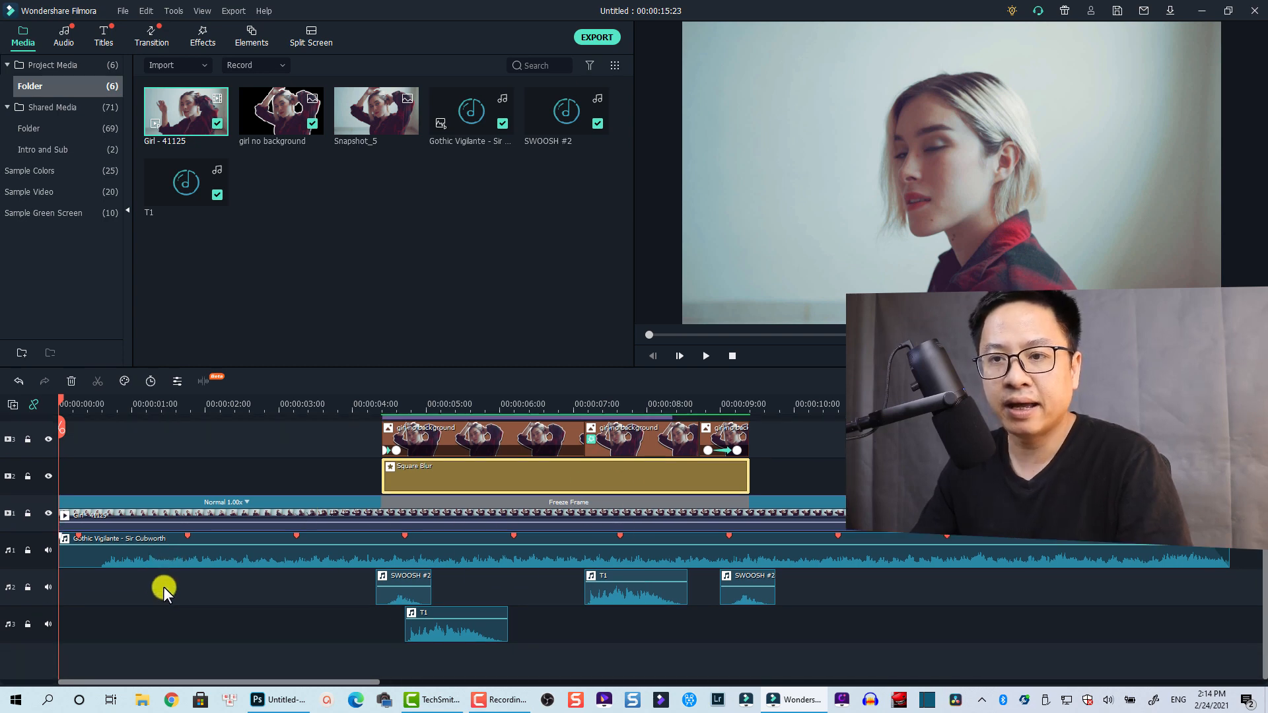
pyautogui.click(232, 553)
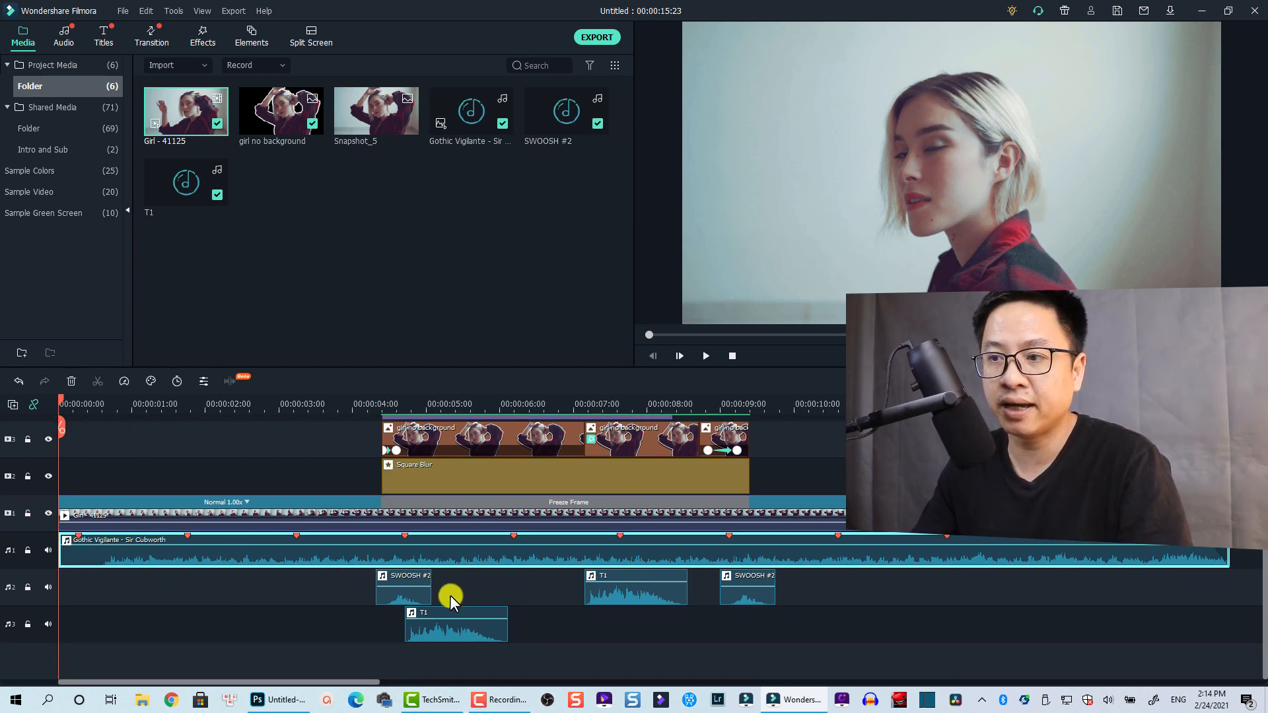
pyautogui.click(406, 590)
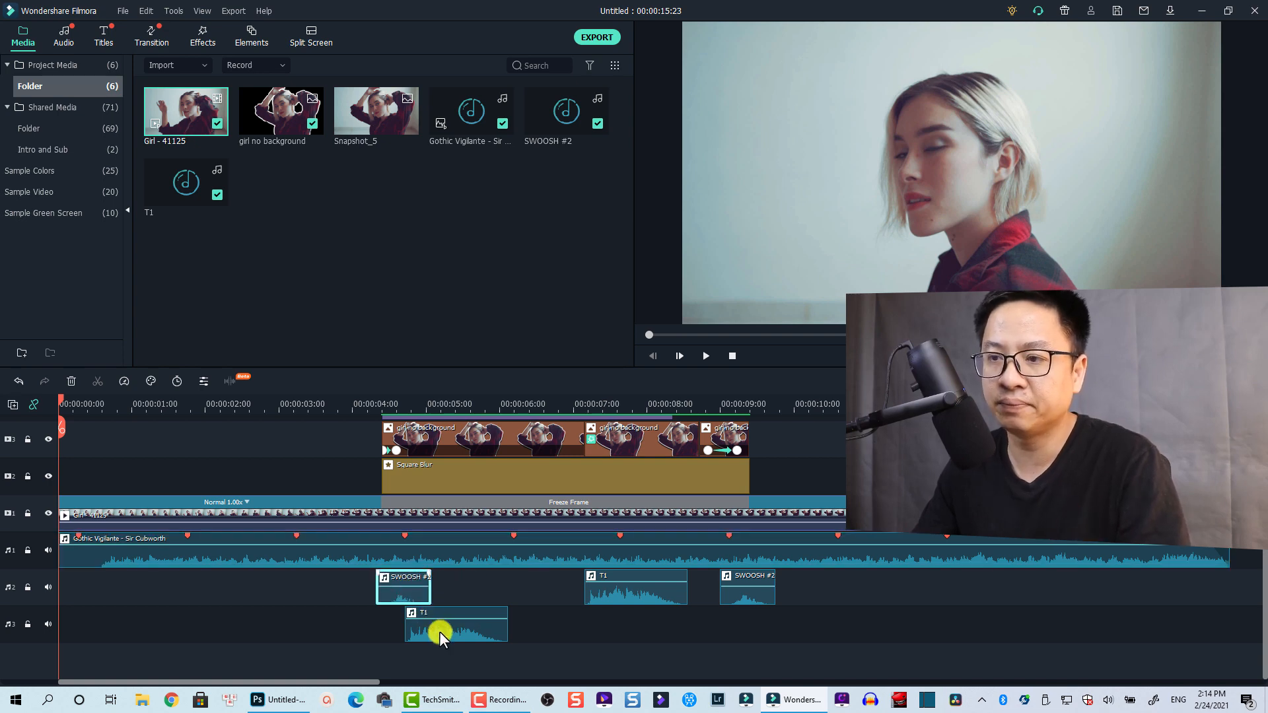
pyautogui.click(439, 631)
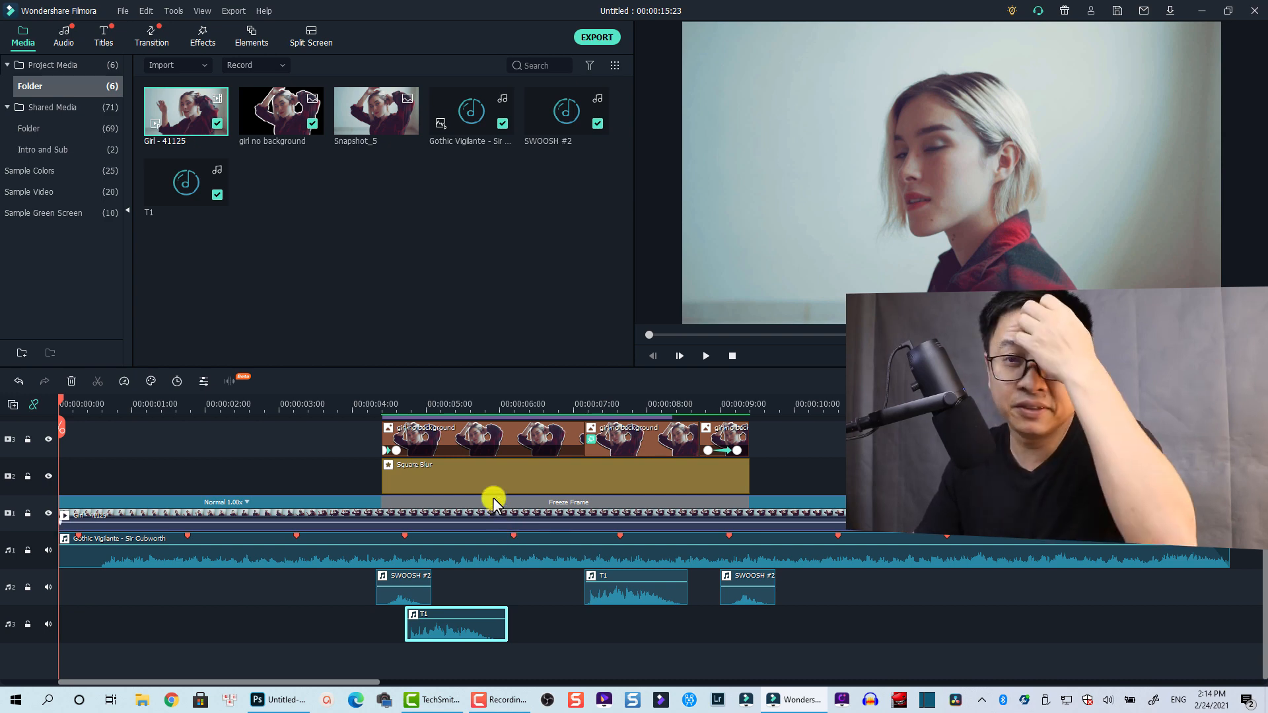
# Select every clip on the timeline with Ctrl+A
pyautogui.scroll(1, 466, 545)
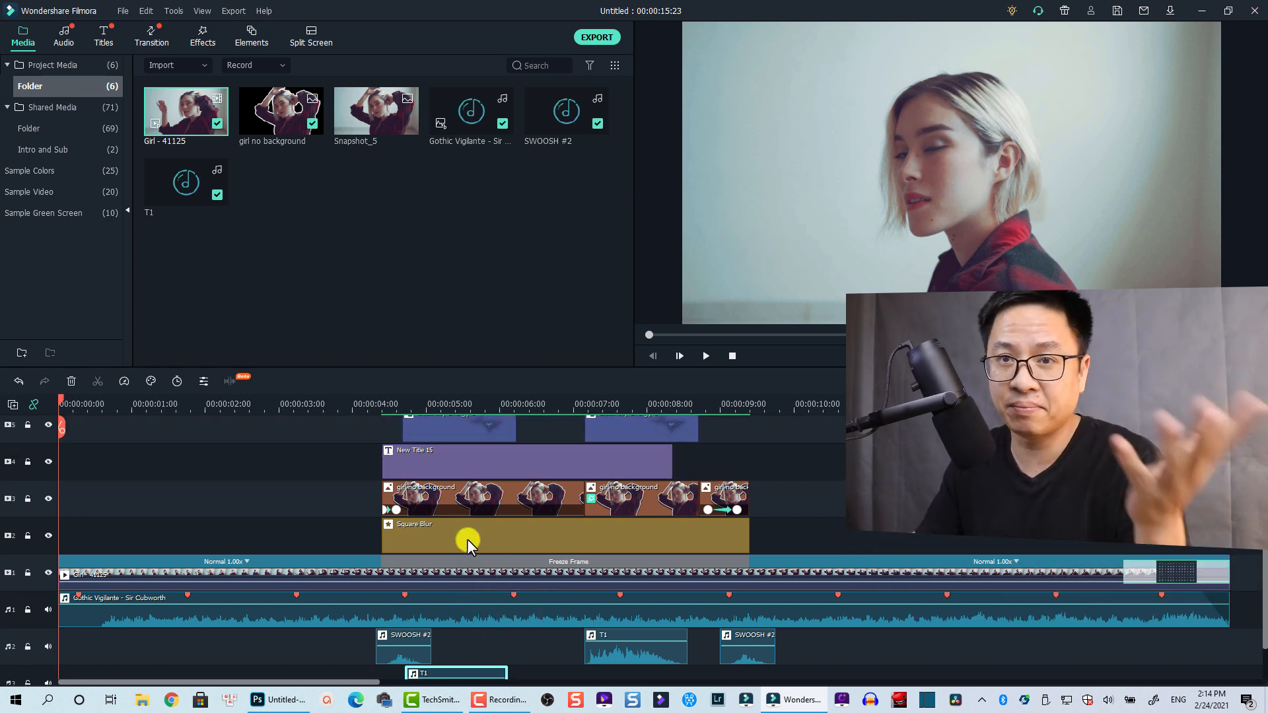
pyautogui.scroll(1, 466, 538)
pyautogui.click(464, 544)
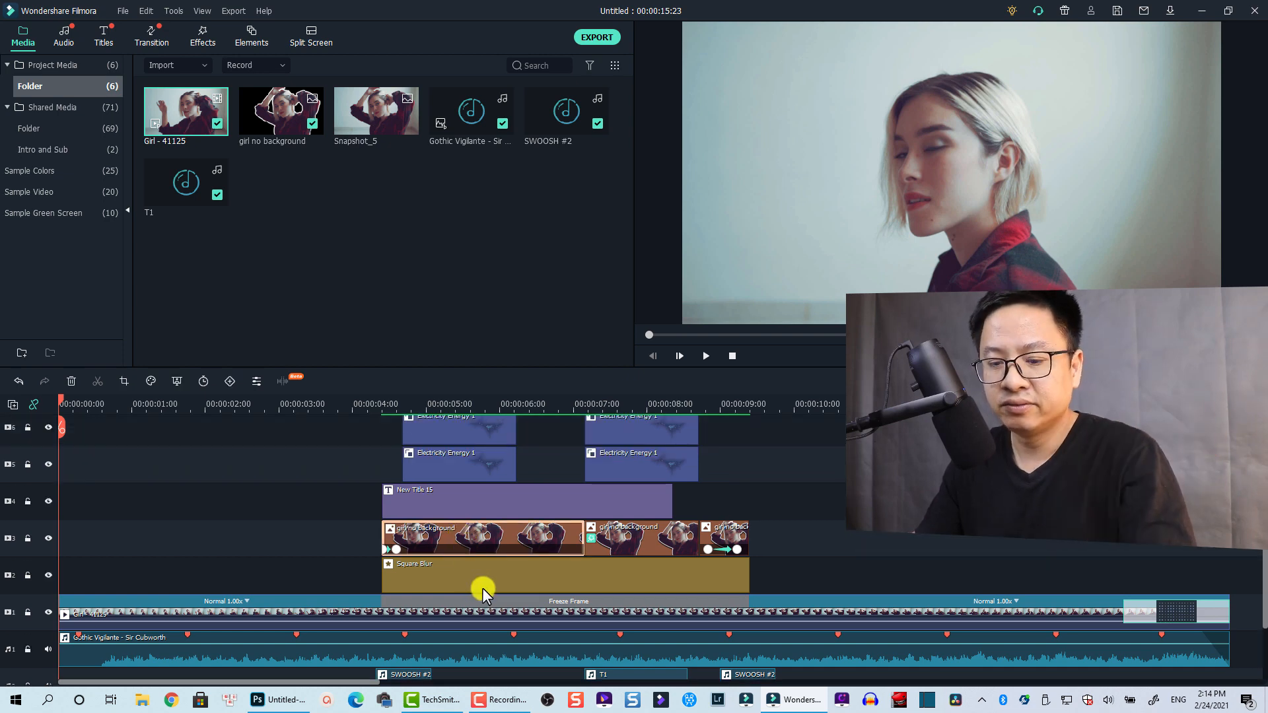
pyautogui.hotkey('ctrl', 'a')
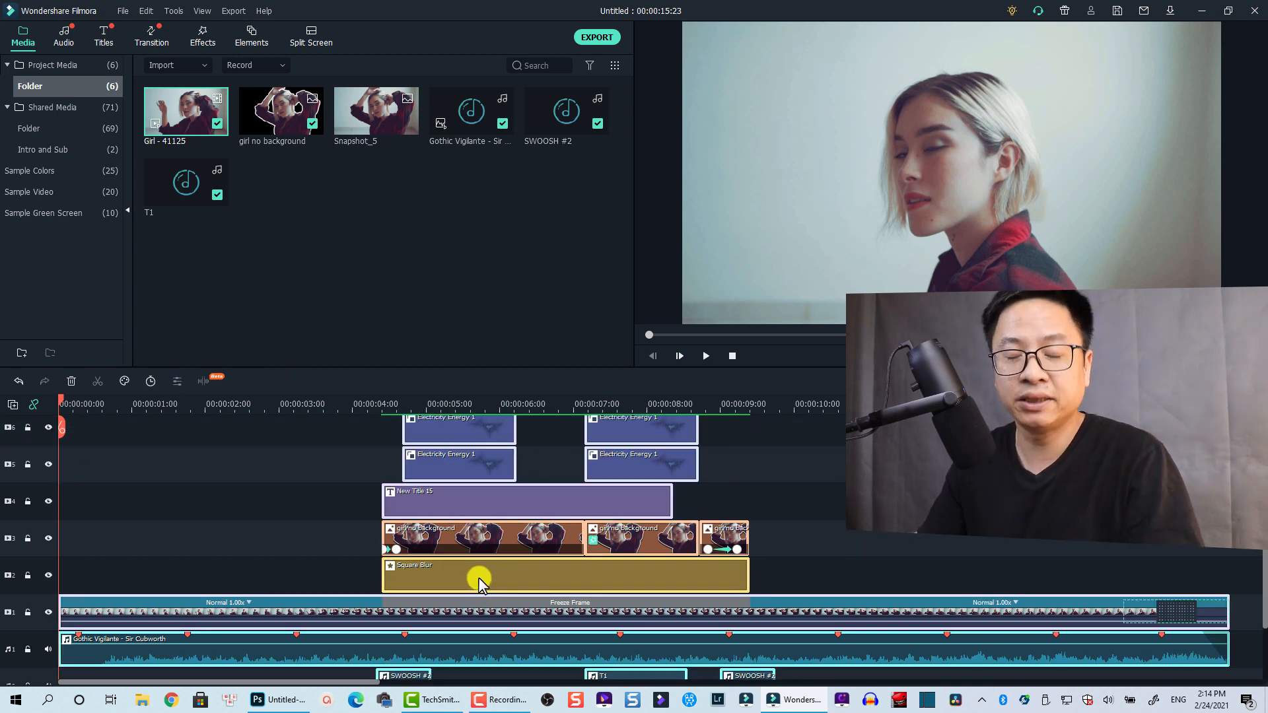
# Delete all timeline clips and place only Girl - 41125 back on the timeline
pyautogui.press('Delete')
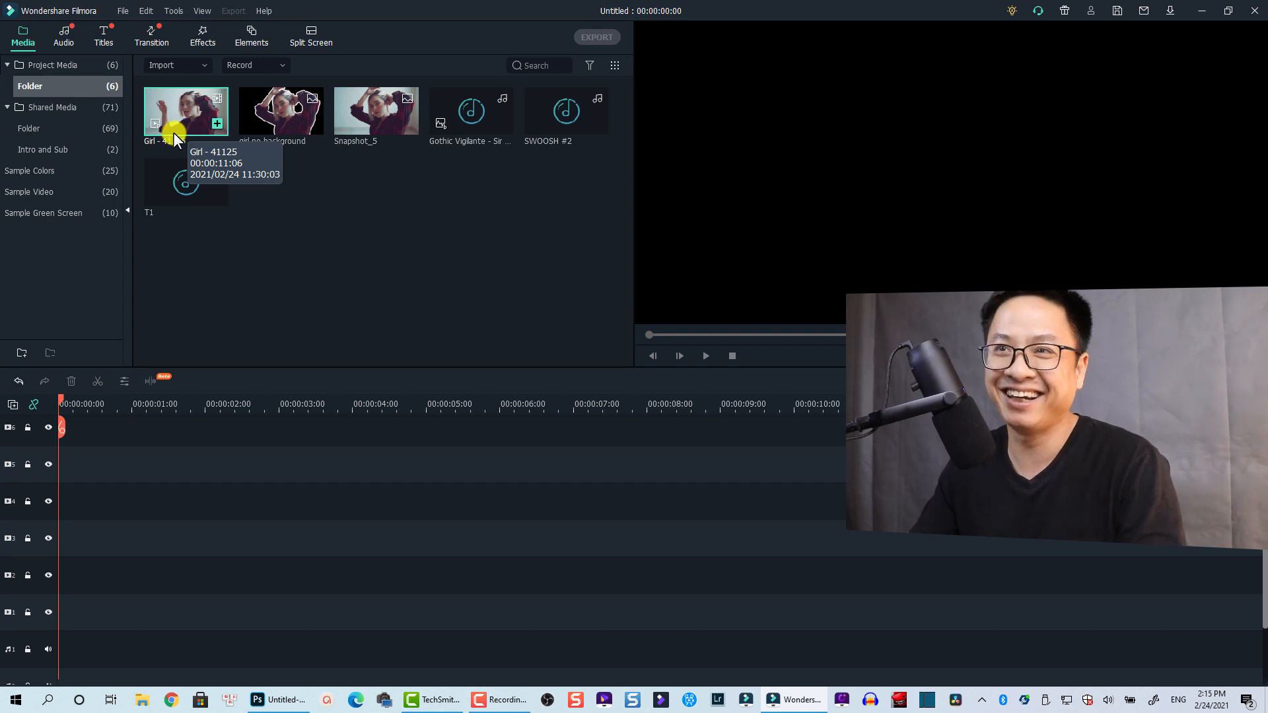
pyautogui.moveTo(173, 132); pyautogui.dragTo(58, 619)
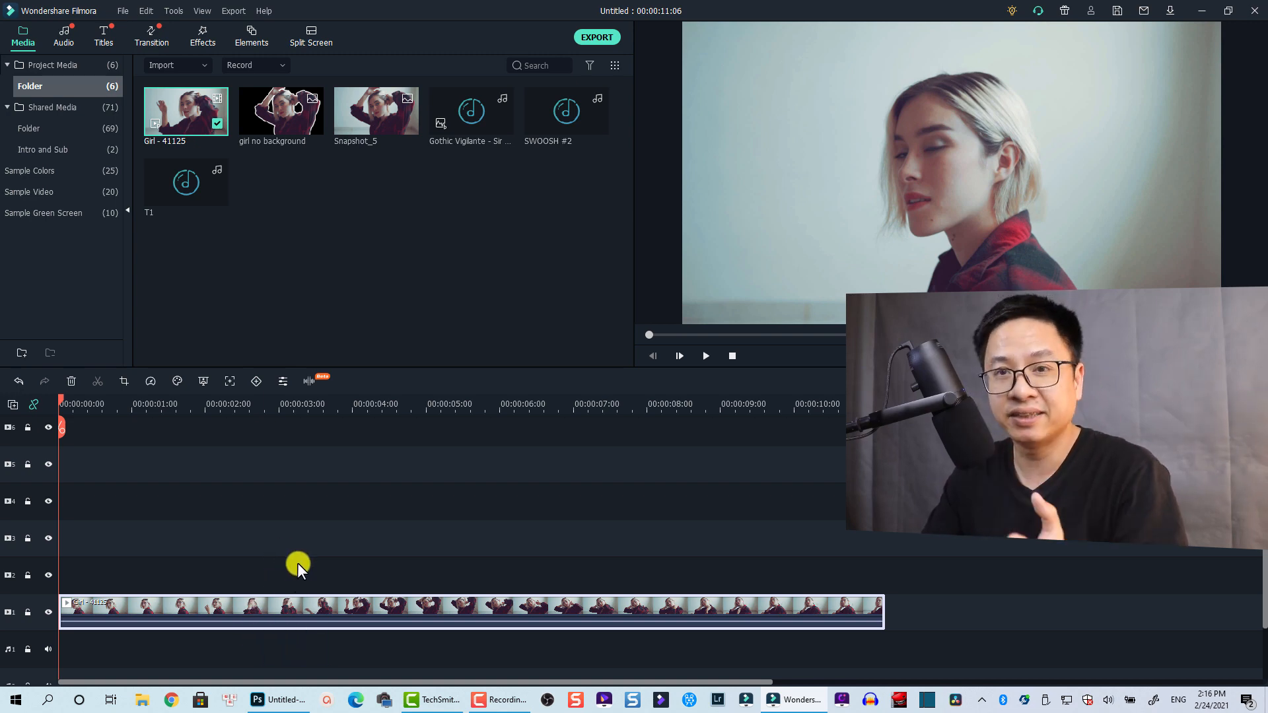
# Pause the Girl - 41125 clip at 00:00:04:21 and save that frame as Snapshot_6
pyautogui.press('space')
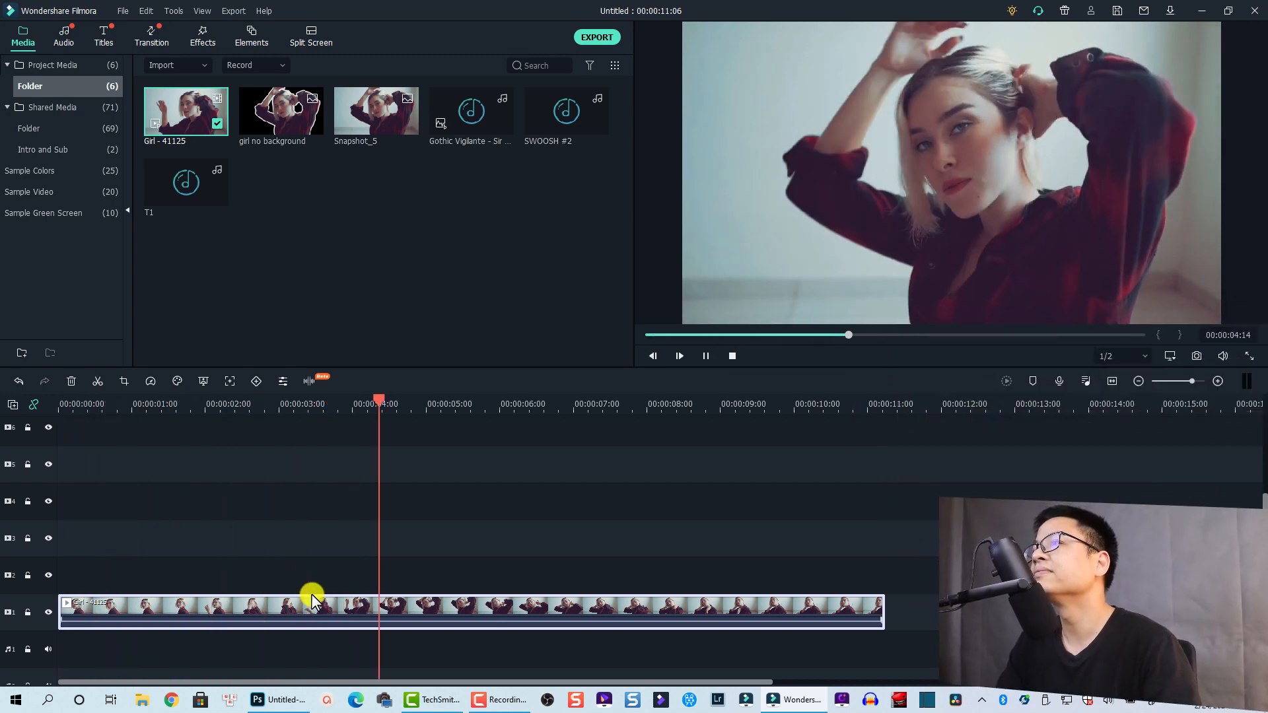
pyautogui.press('space')
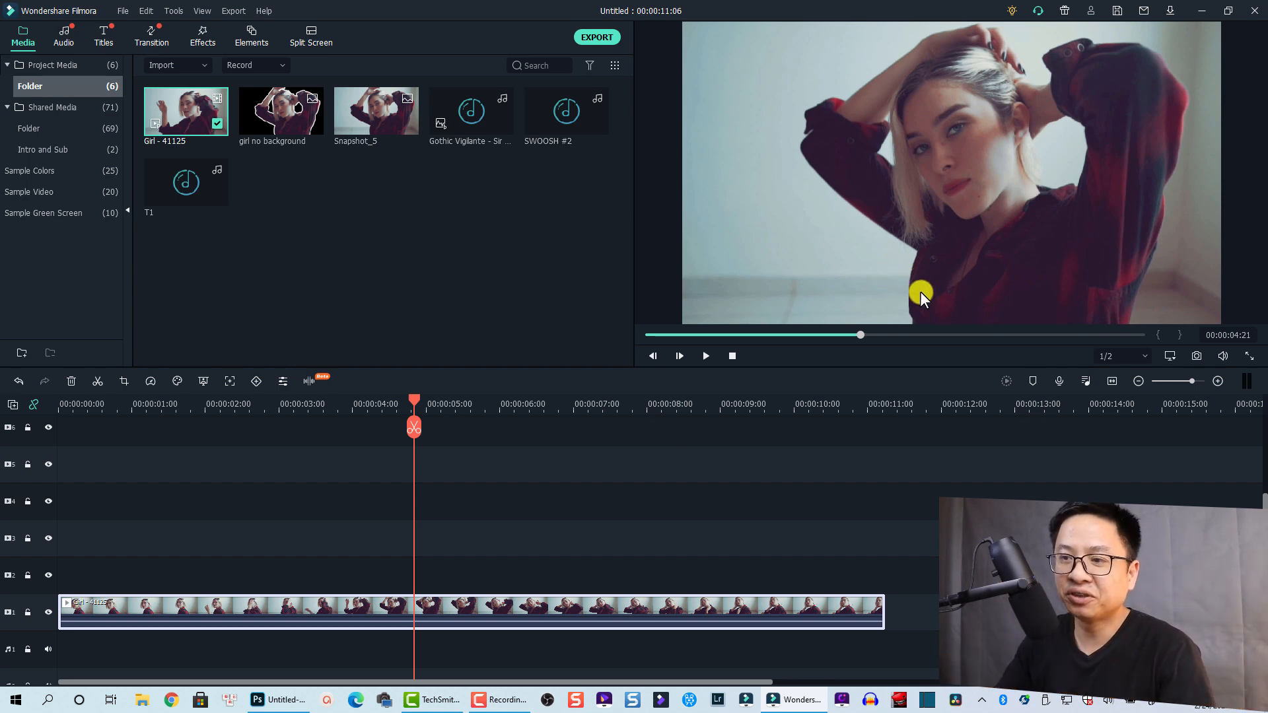
pyautogui.click(433, 615)
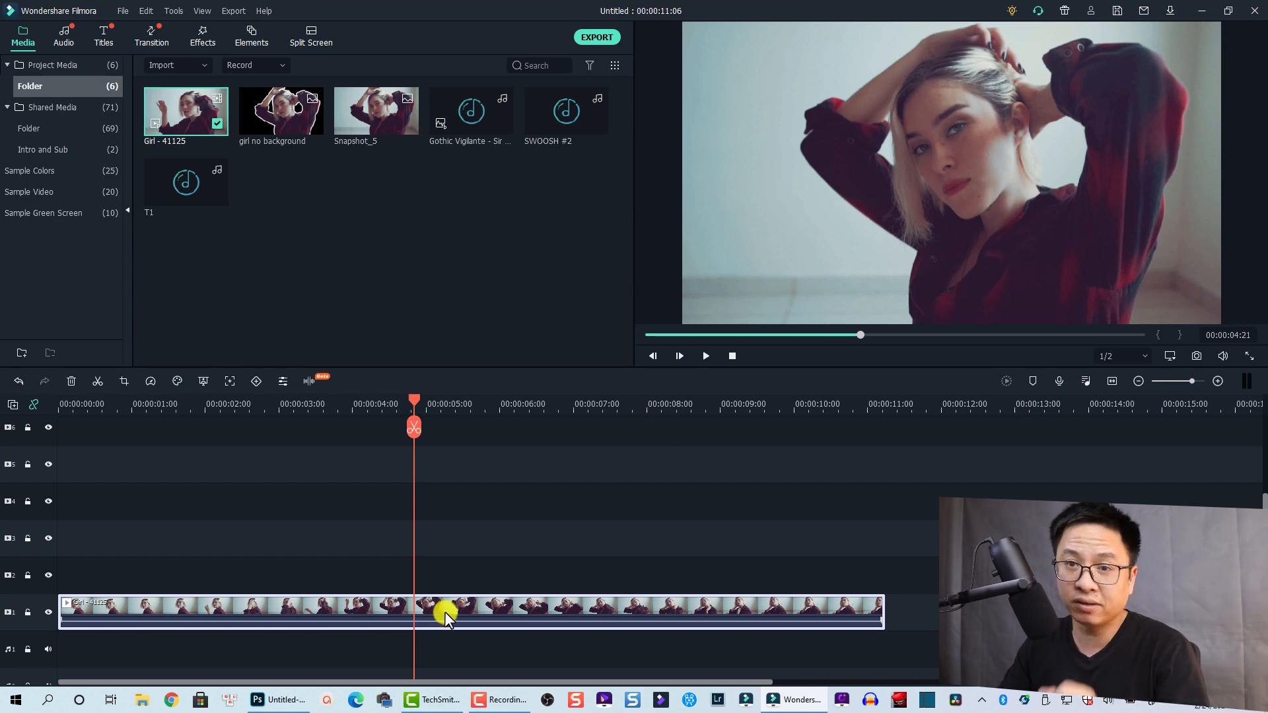
pyautogui.click(1195, 356)
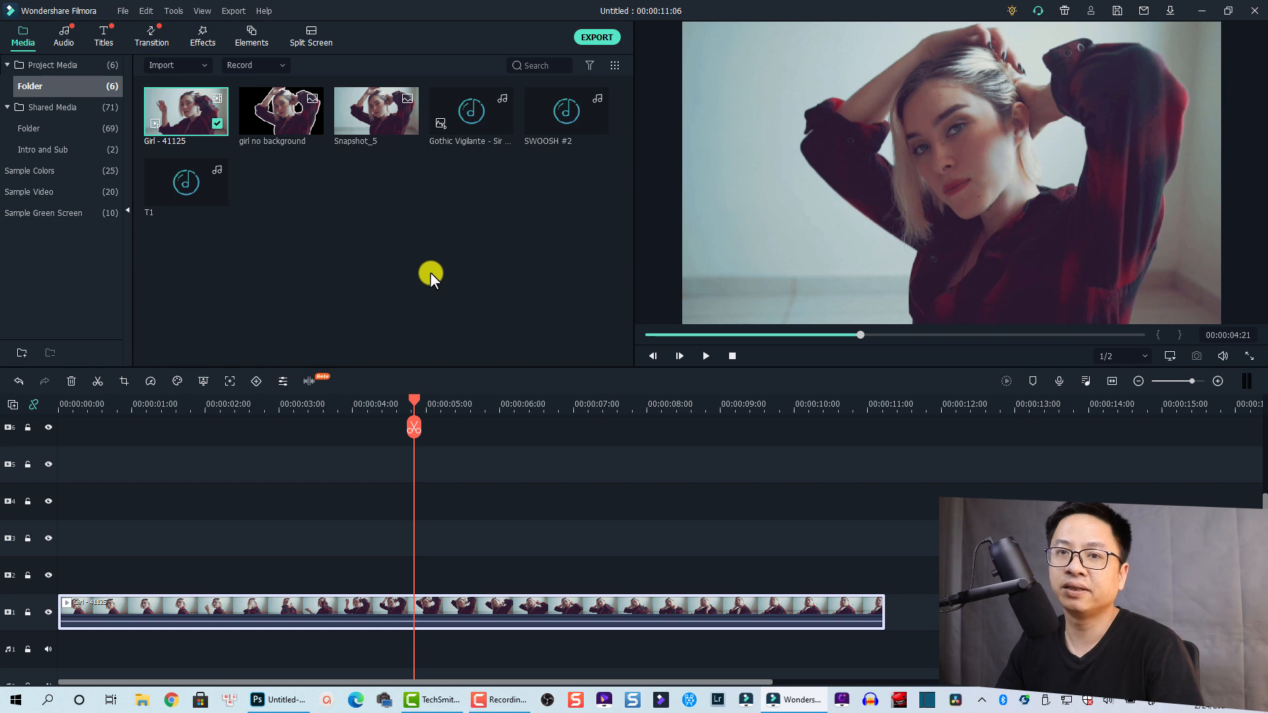
pyautogui.moveTo(270, 199)
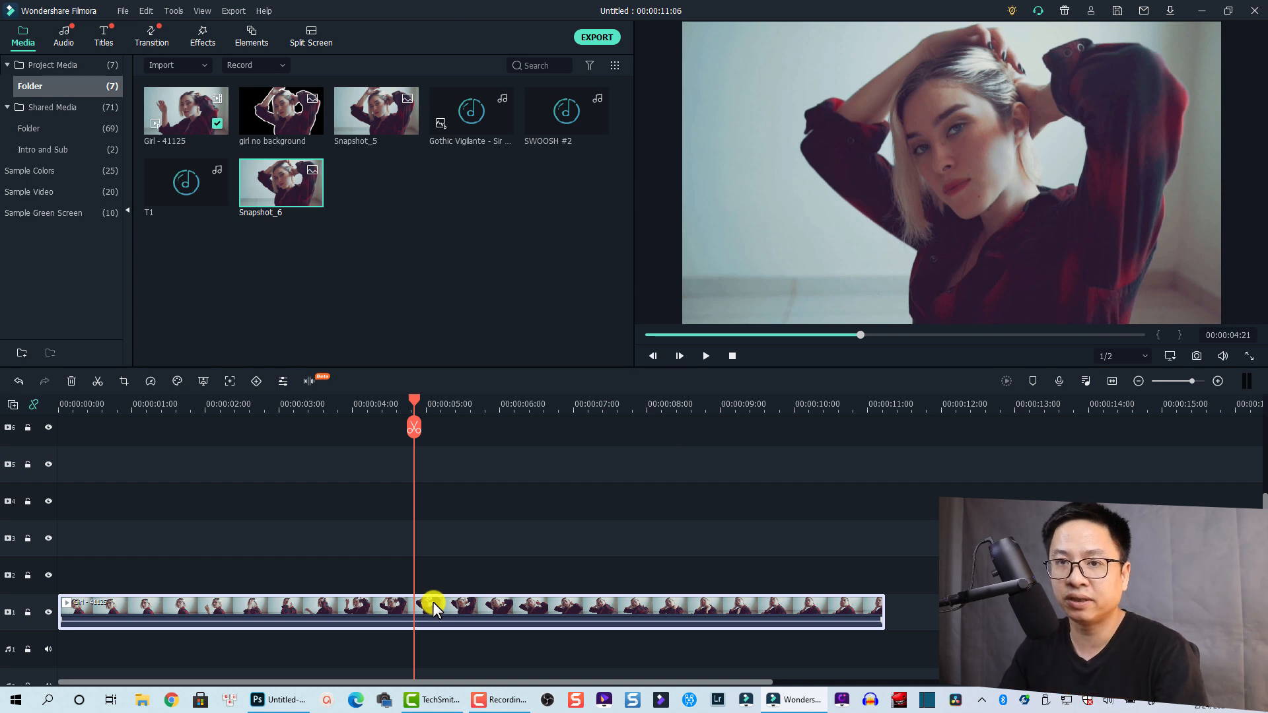
# Add a freeze frame at the playhead and preview it from 00:00:03:20
pyautogui.rightClick(465, 601)
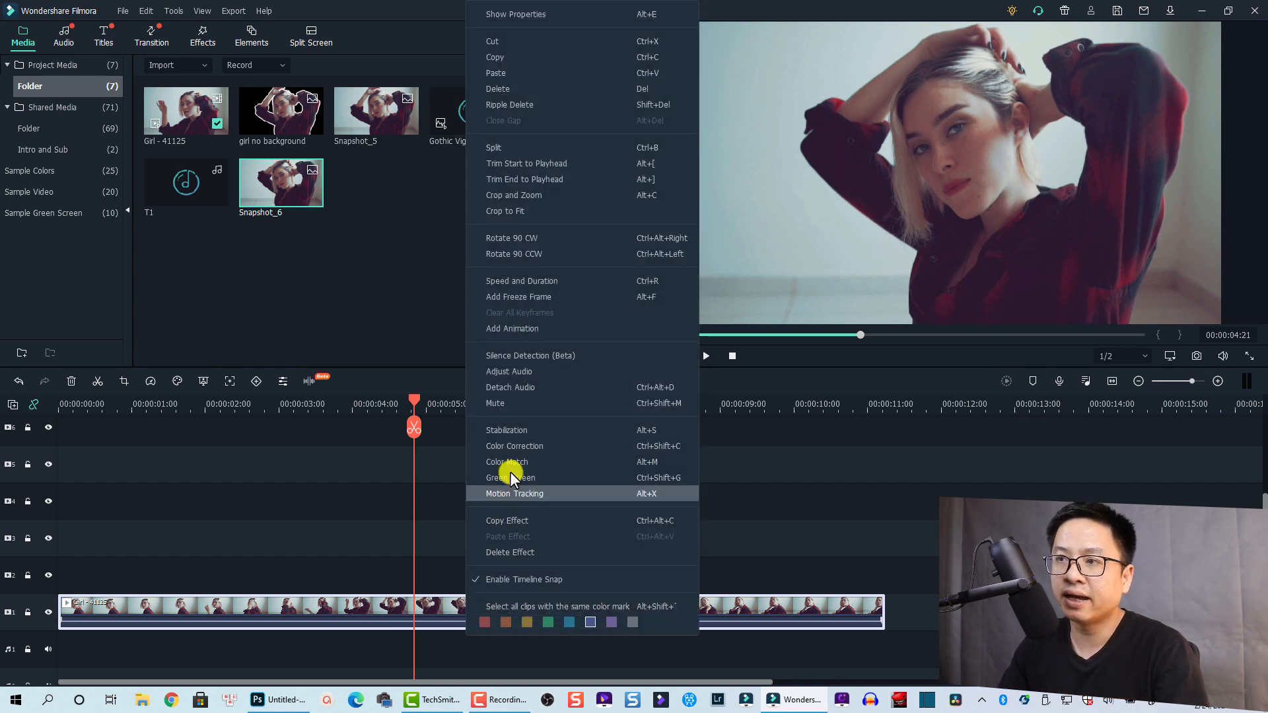
pyautogui.click(504, 297)
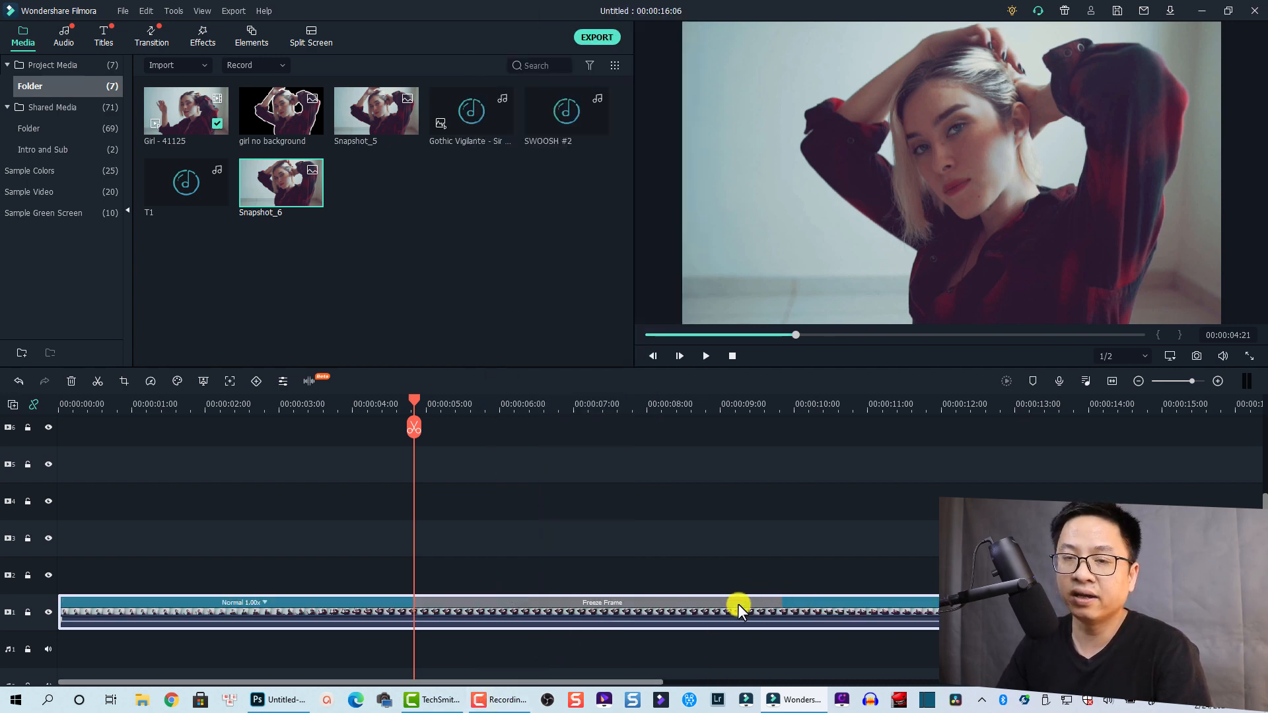
pyautogui.click(337, 405)
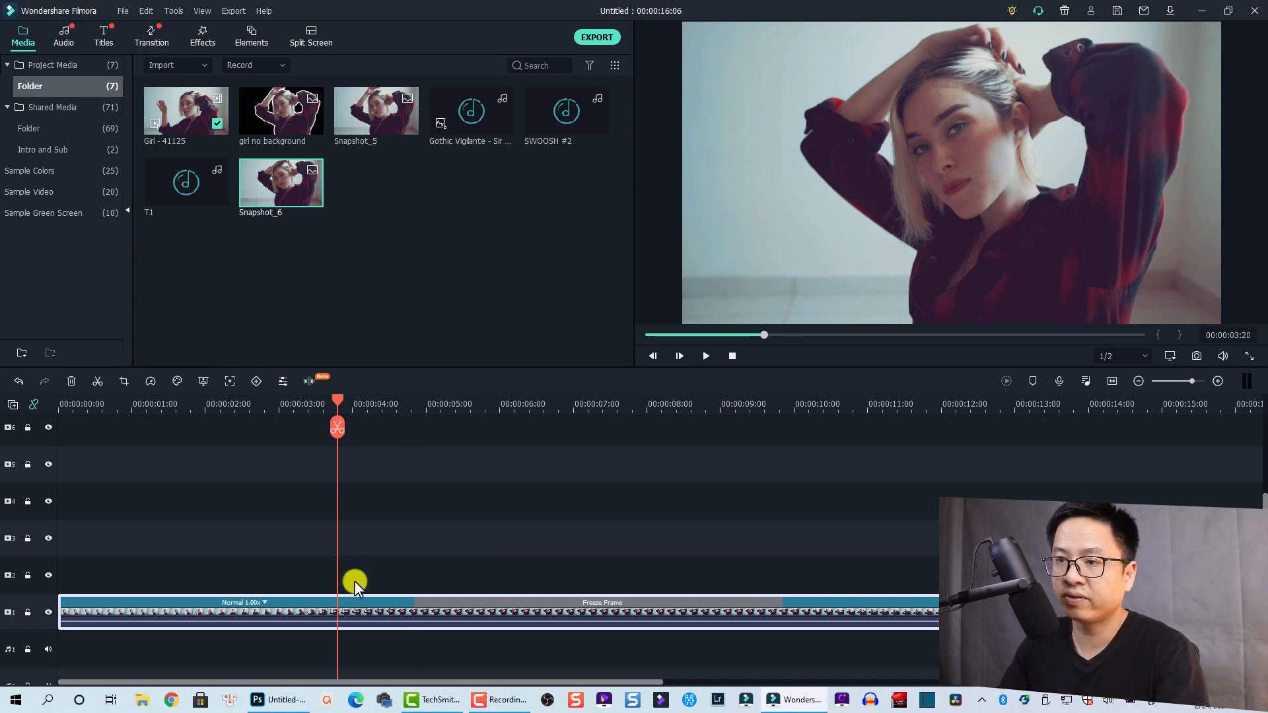
pyautogui.press('space')
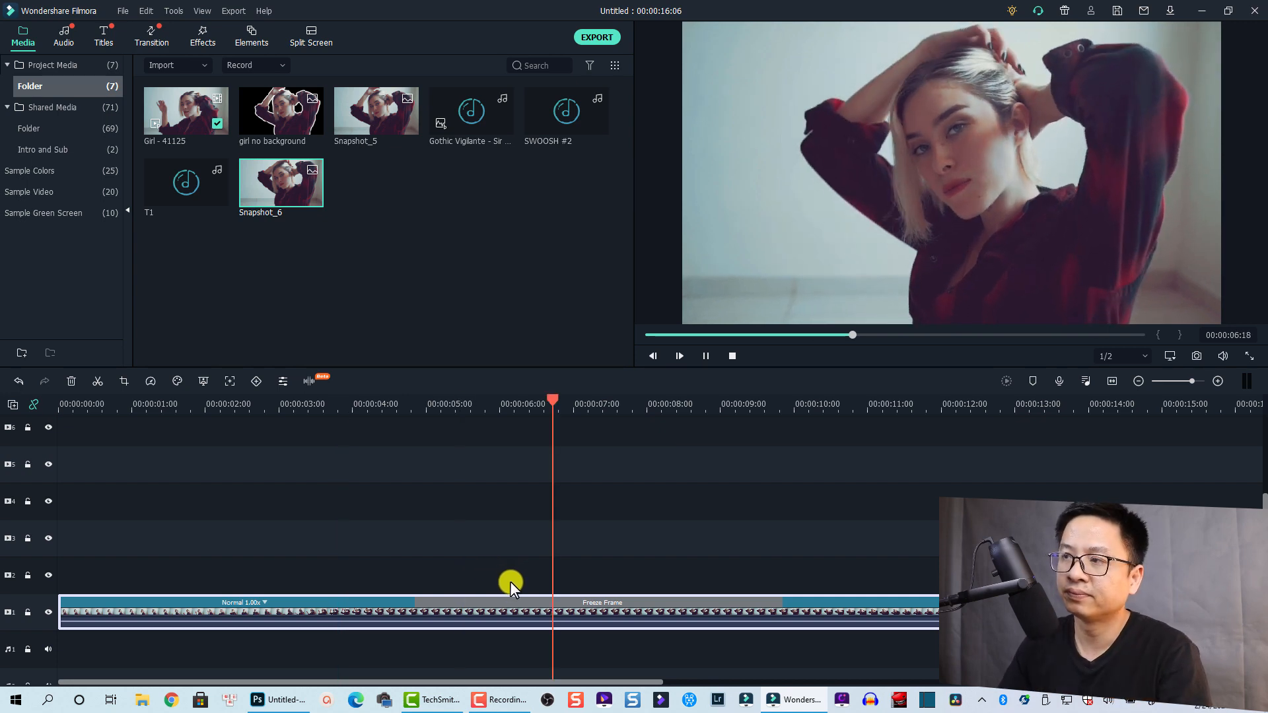
pyautogui.press('space')
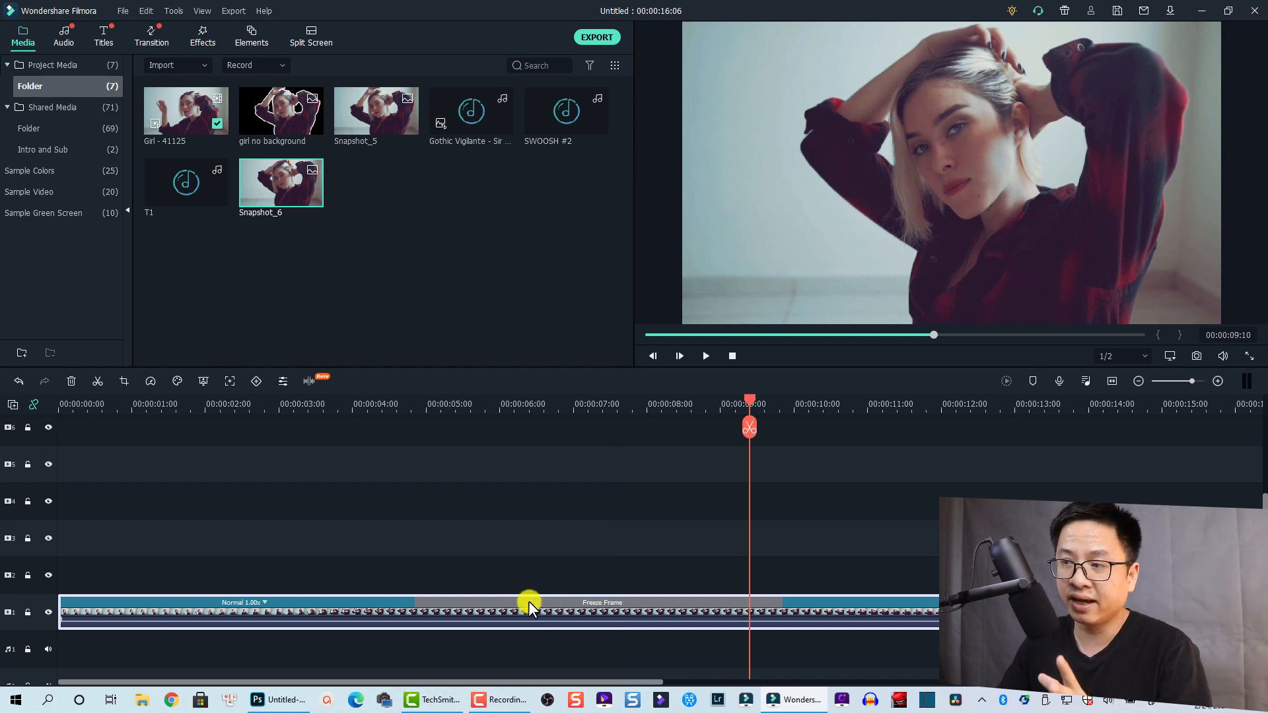
pyautogui.rightClick(267, 196)
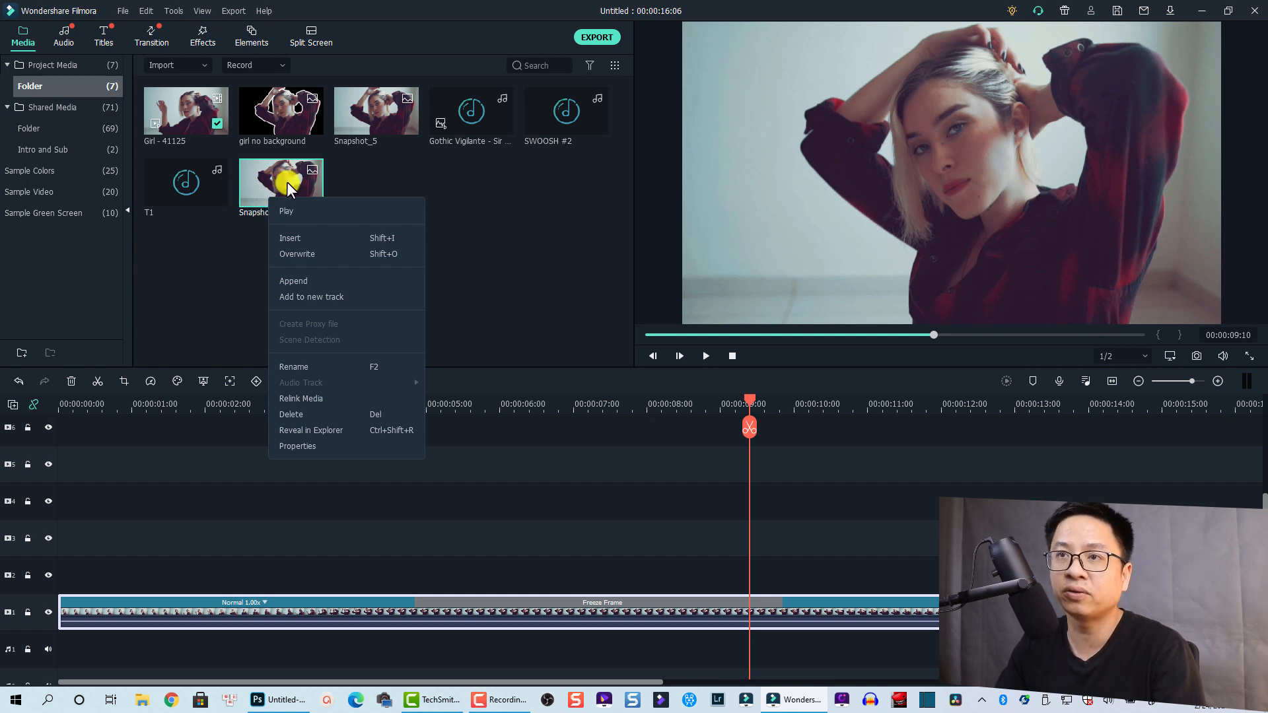
# Reveal Snapshot_6.png in its Snapshot folder in File Explorer, then go to Photoshop
pyautogui.click(305, 430)
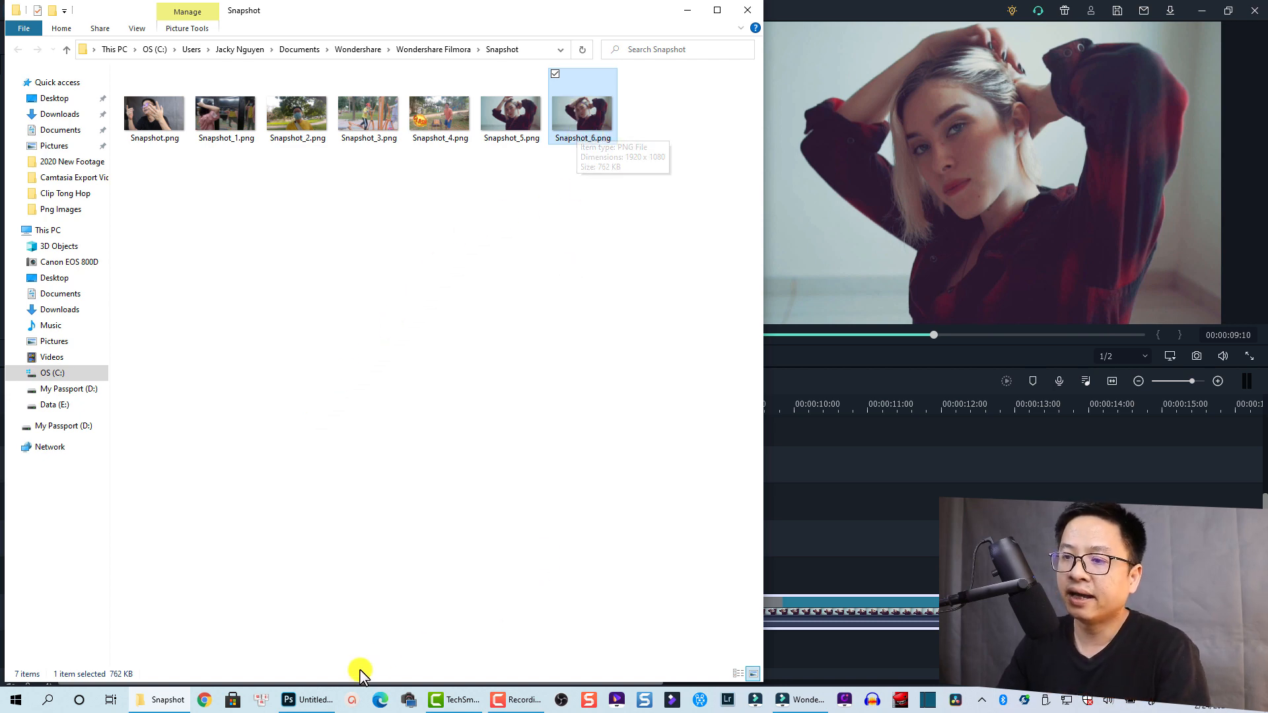
pyautogui.moveTo(326, 704)
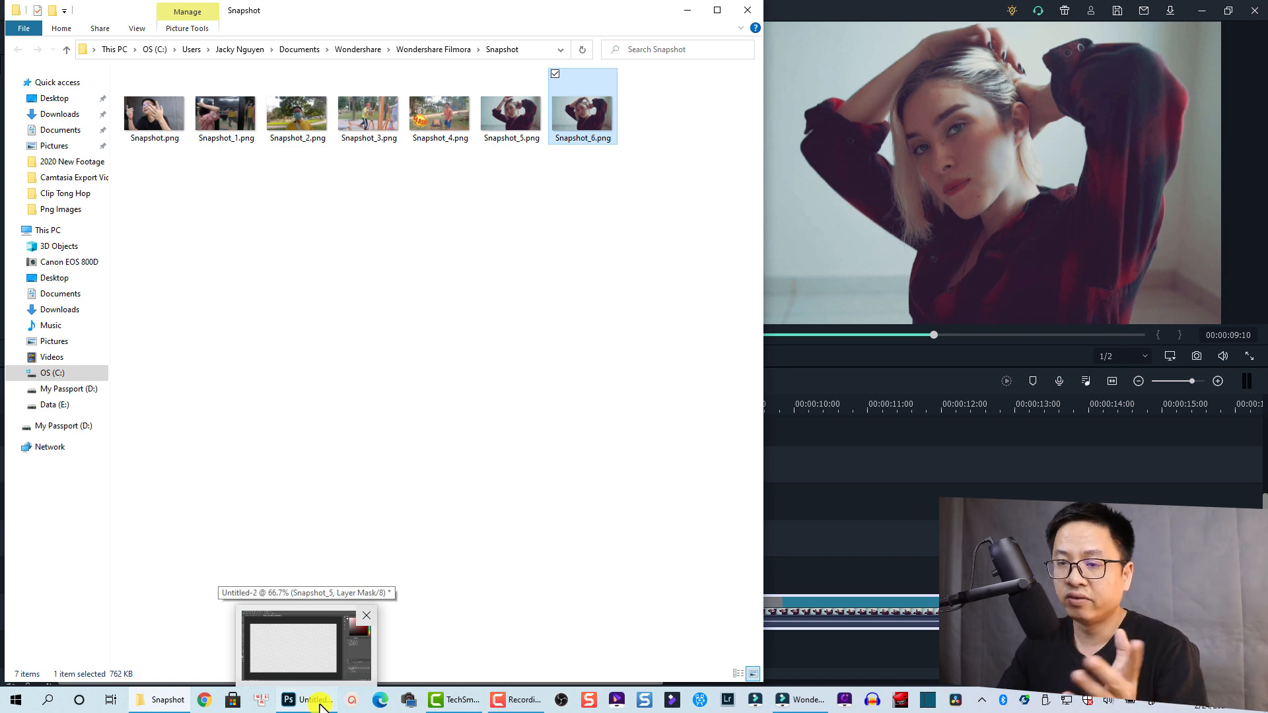
pyautogui.click(321, 705)
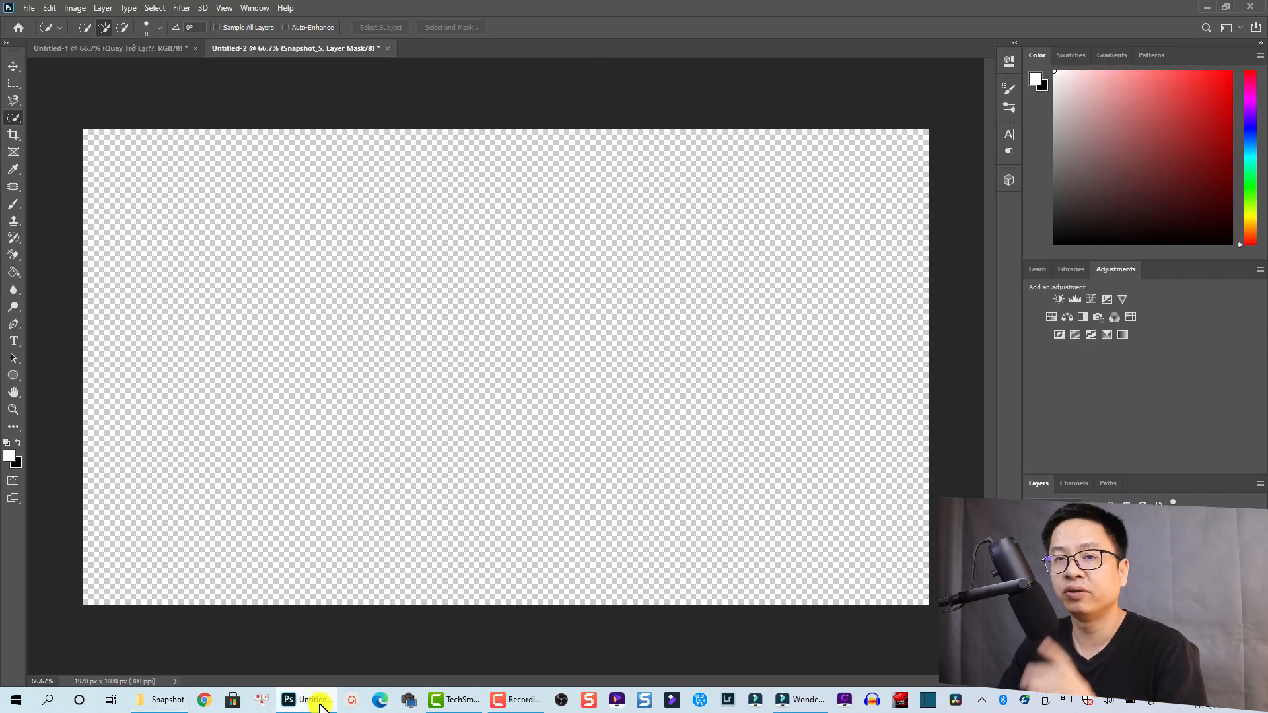
# Create a new 1920 × 1080 px, 300 ppi document with a transparent background
pyautogui.click(30, 9)
pyautogui.click(40, 21)
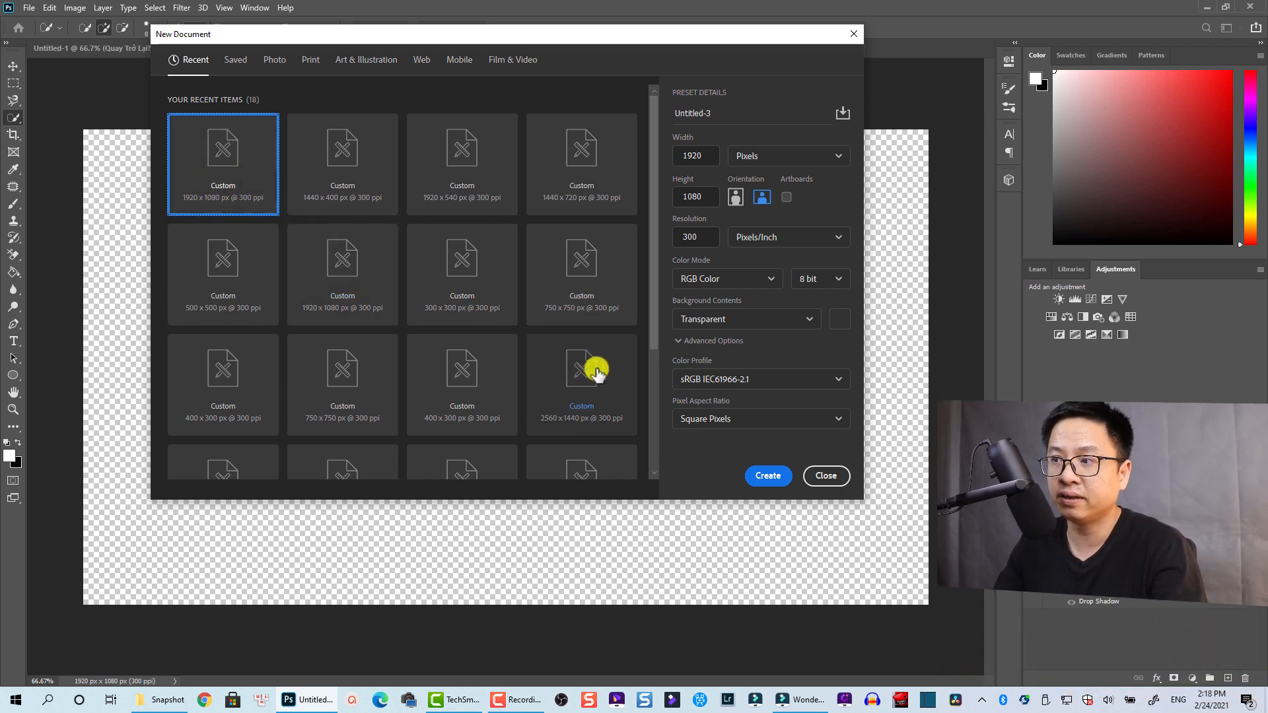
pyautogui.click(766, 476)
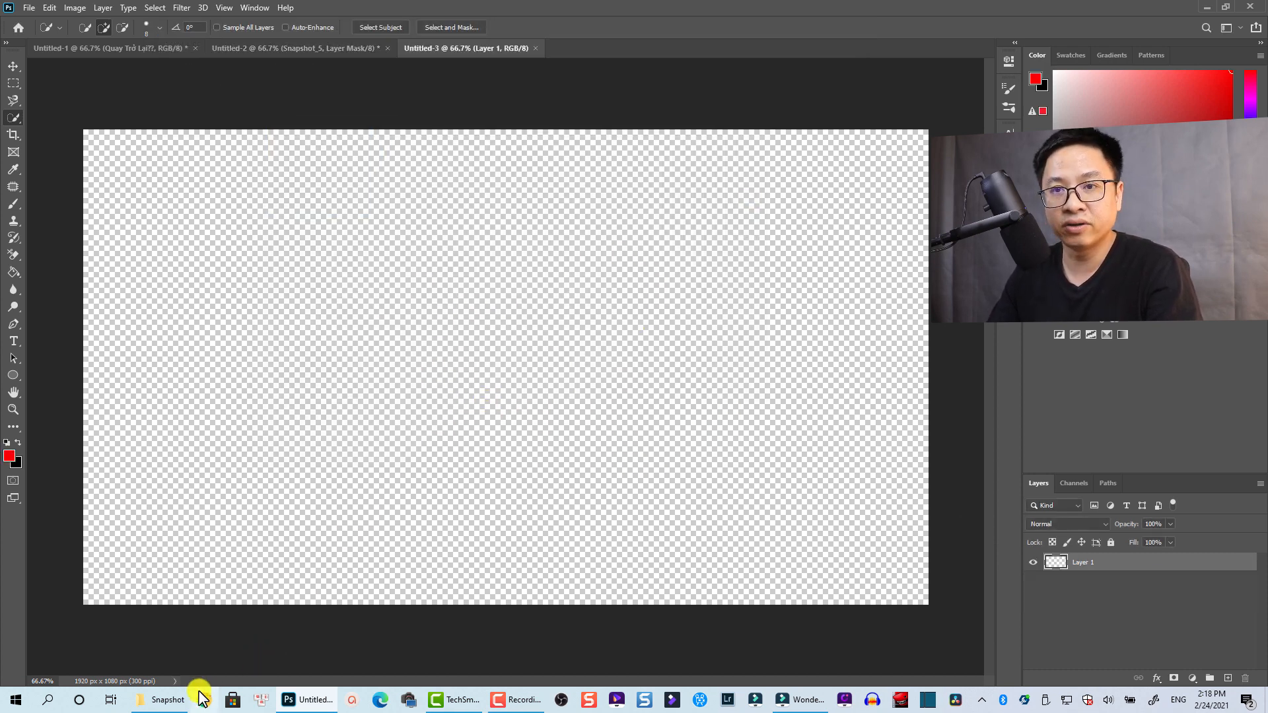
# Drag Snapshot_6.png from the Snapshot folder onto the canvas and commit its placement
pyautogui.click(175, 707)
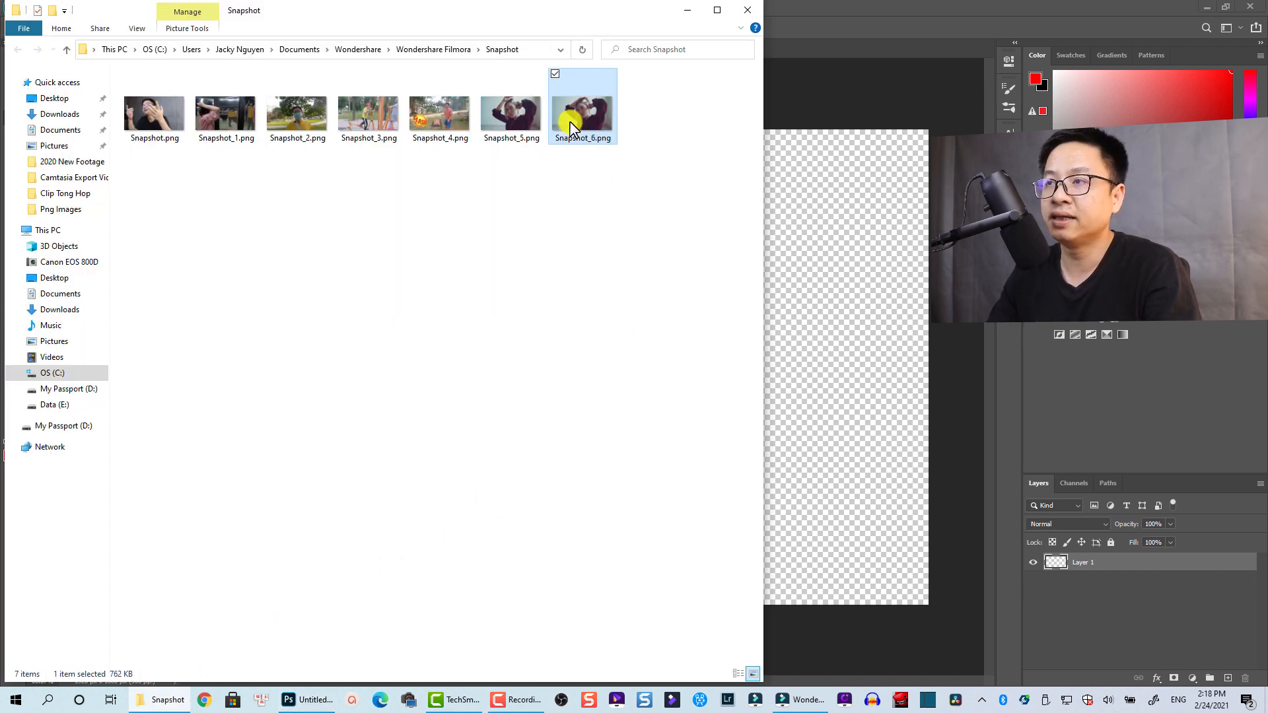
pyautogui.moveTo(571, 127); pyautogui.dragTo(807, 339)
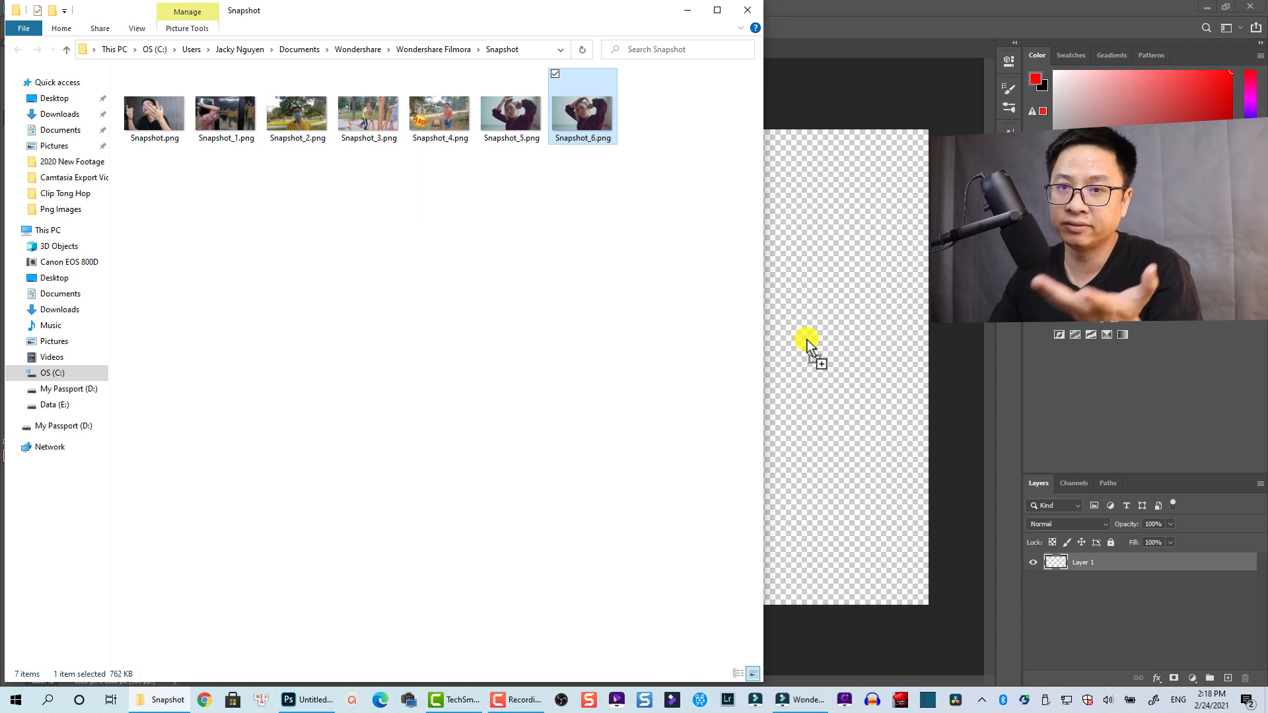
pyautogui.moveTo(806, 340); pyautogui.dragTo(807, 339)
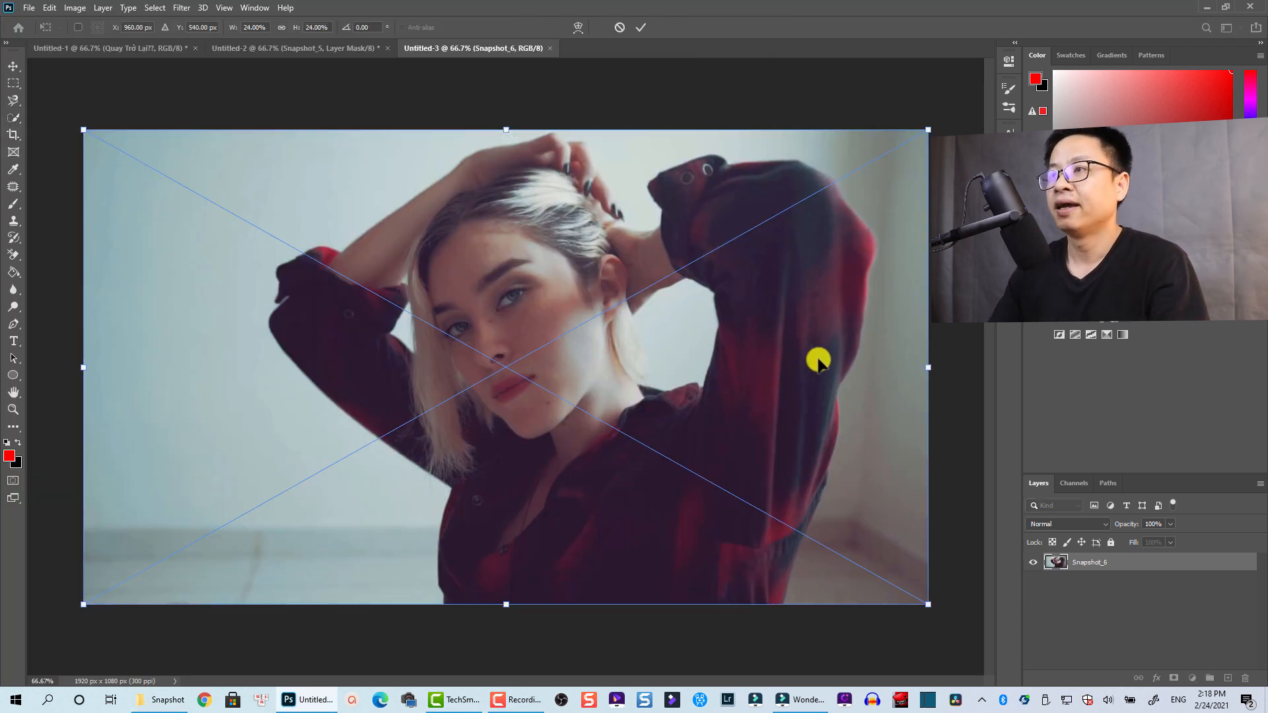
pyautogui.click(640, 29)
pyautogui.press('w')
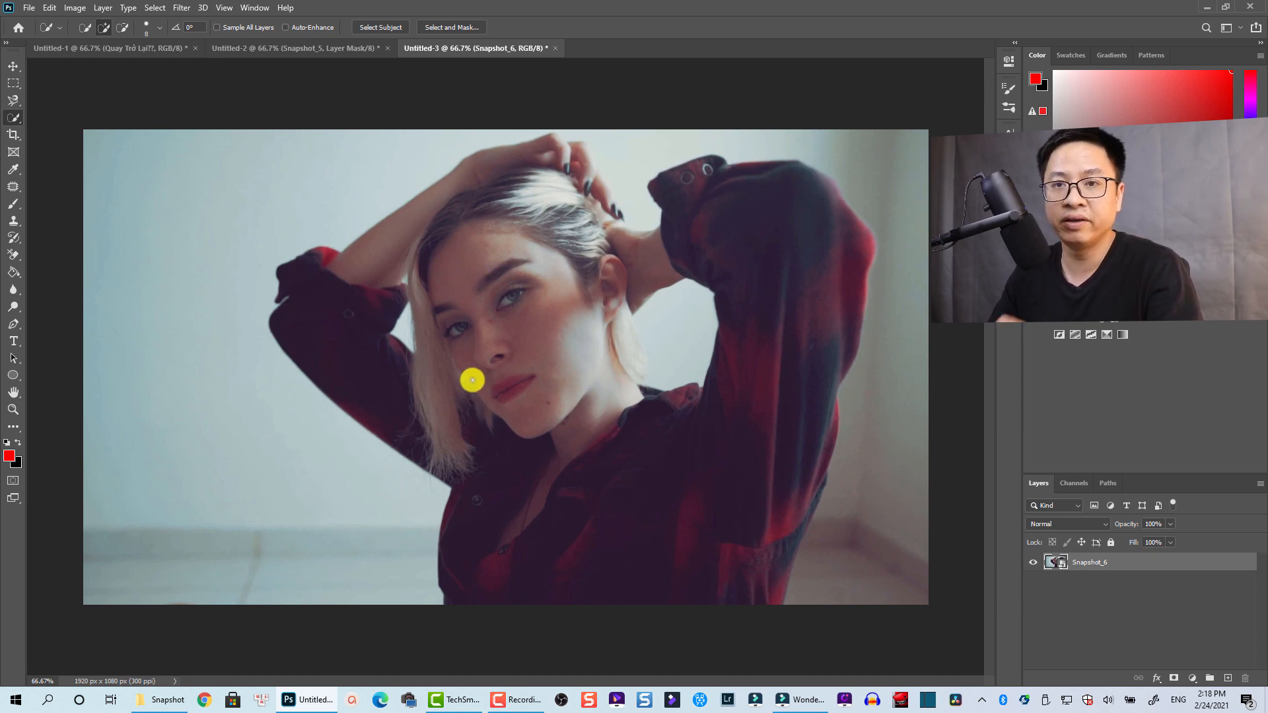
# Select the woman with the Object Selection tool in Lasso mode
pyautogui.rightClick(11, 119)
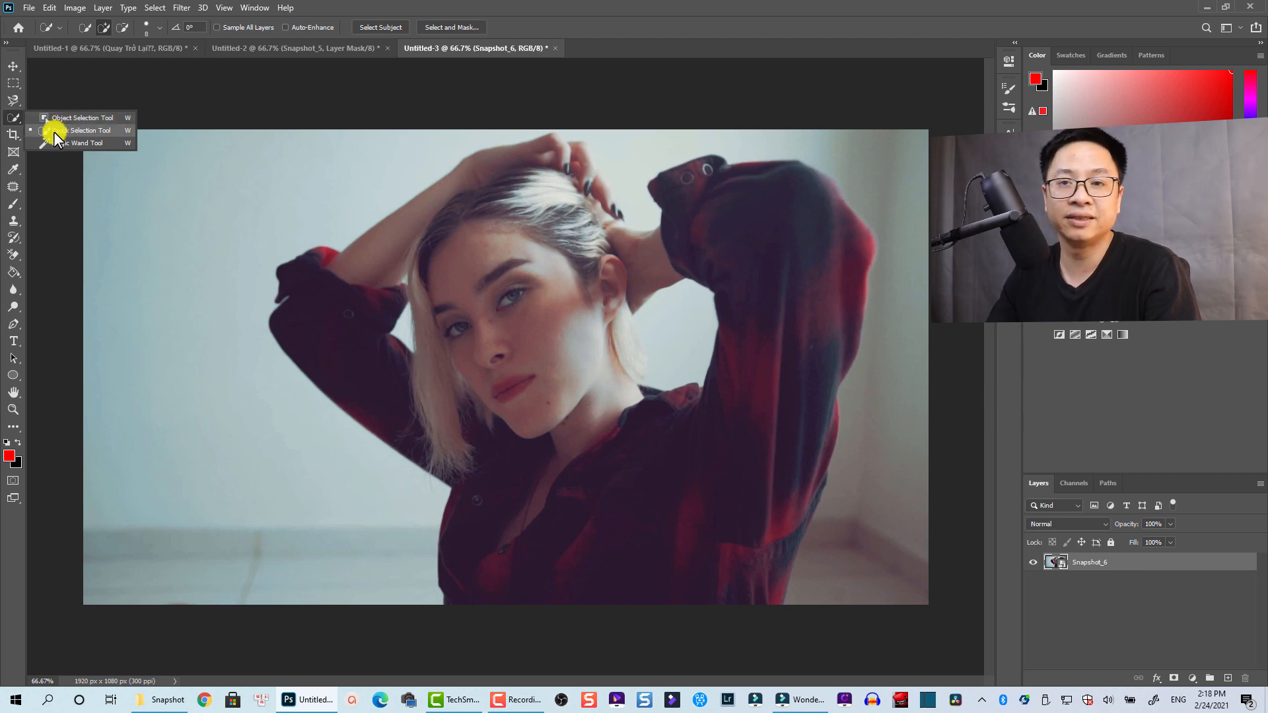
pyautogui.click(61, 116)
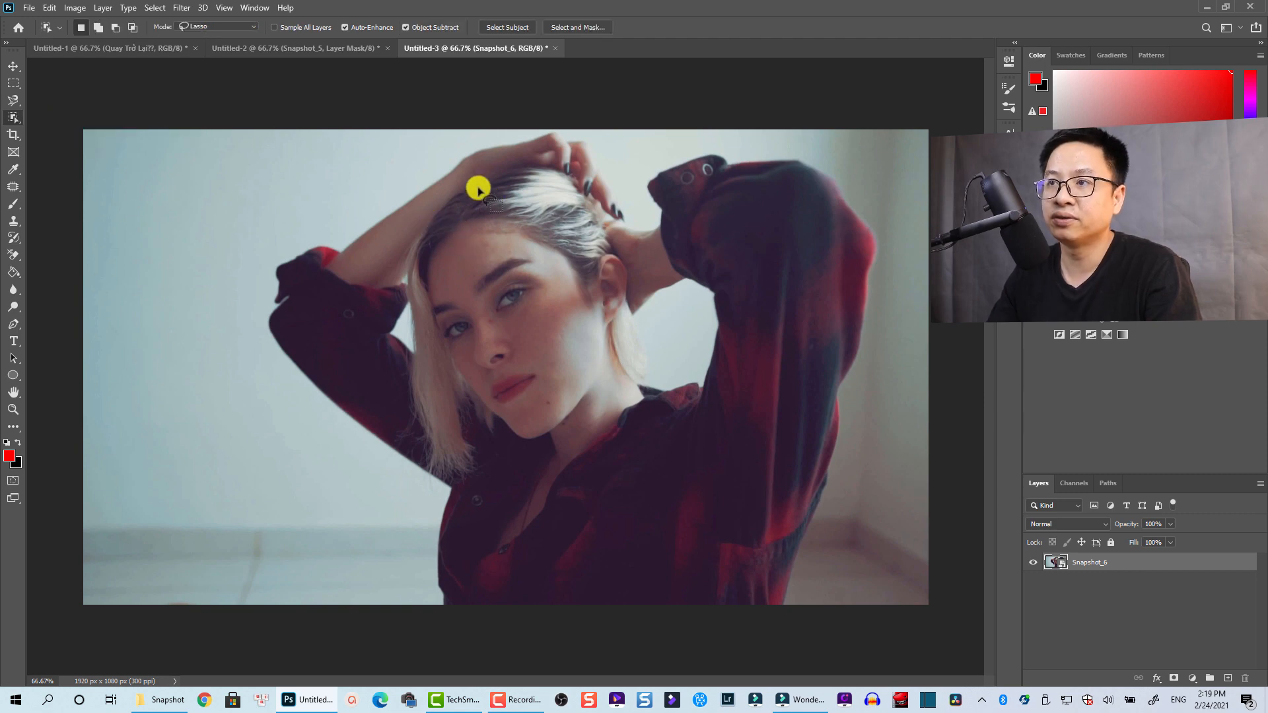
pyautogui.moveTo(475, 158)
pyautogui.mouseDown()
pyautogui.moveTo(294, 286)
pyautogui.moveTo(278, 323)
pyautogui.moveTo(333, 394)
pyautogui.moveTo(459, 482)
pyautogui.moveTo(447, 597)
pyautogui.moveTo(517, 617)
pyautogui.moveTo(781, 618)
pyautogui.moveTo(849, 268)
pyautogui.moveTo(792, 177)
pyautogui.moveTo(707, 156)
pyautogui.moveTo(659, 187)
pyautogui.moveTo(657, 216)
pyautogui.moveTo(626, 234)
pyautogui.moveTo(580, 159)
pyautogui.moveTo(526, 141)
pyautogui.moveTo(474, 151)
pyautogui.mouseUp()
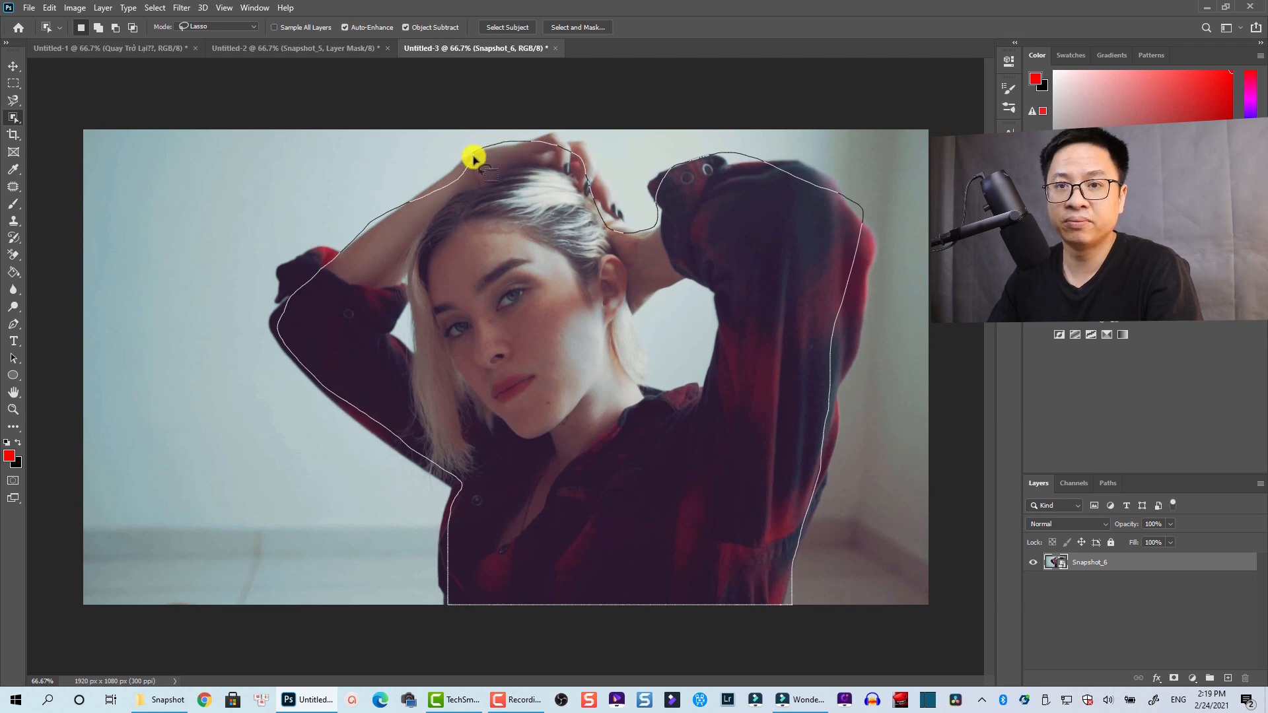
pyautogui.moveTo(473, 159); pyautogui.dragTo(474, 156)
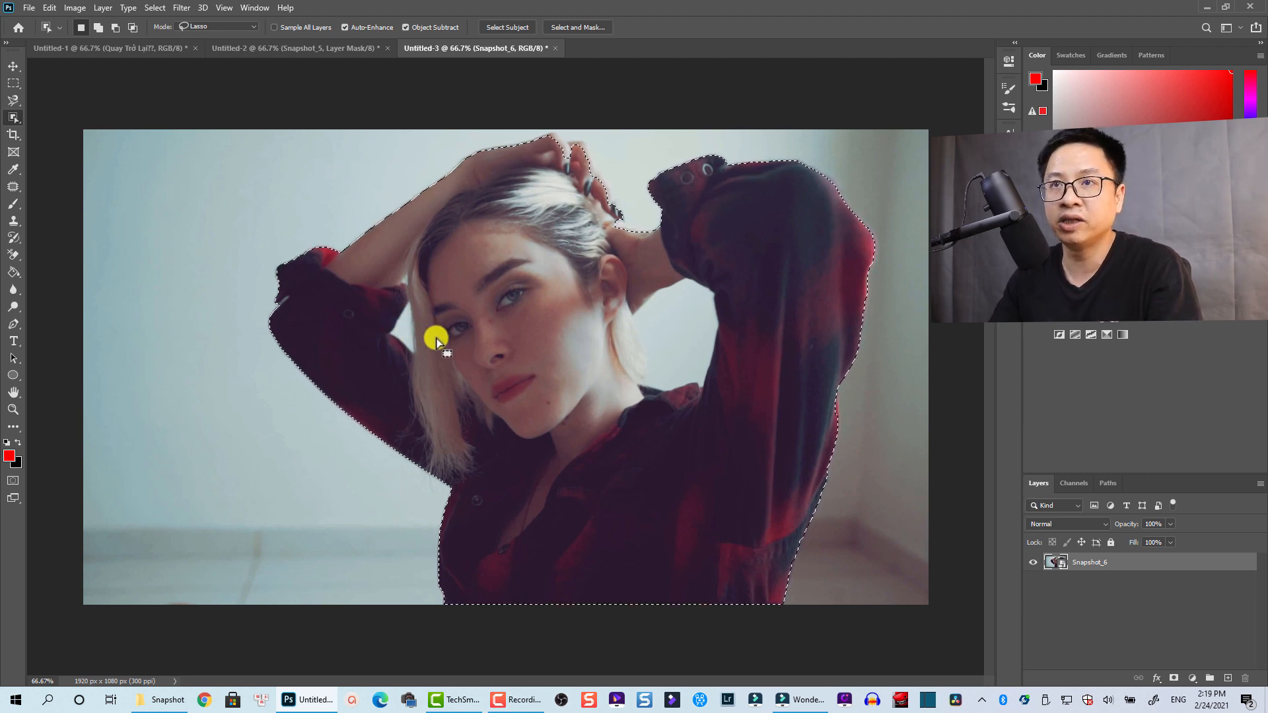
# Subtract the gap between her neck and arm using a 16 px Quick Selection brush
pyautogui.rightClick(12, 119)
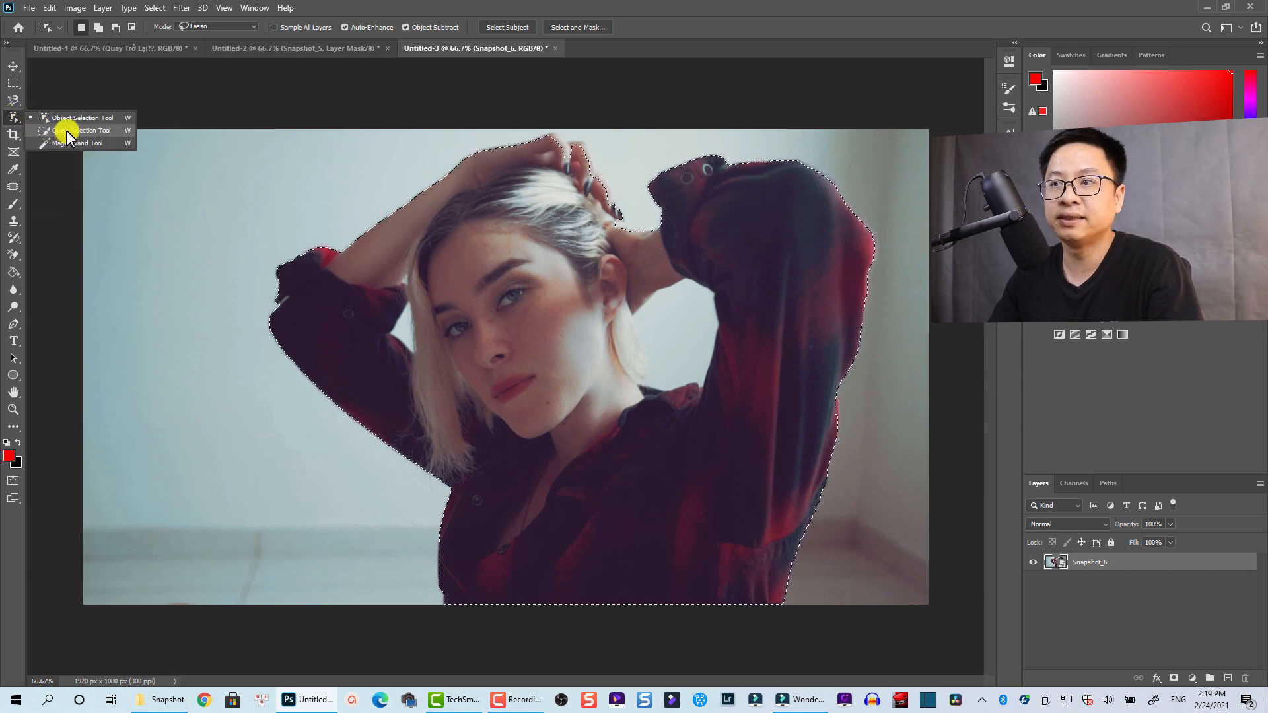
pyautogui.click(67, 130)
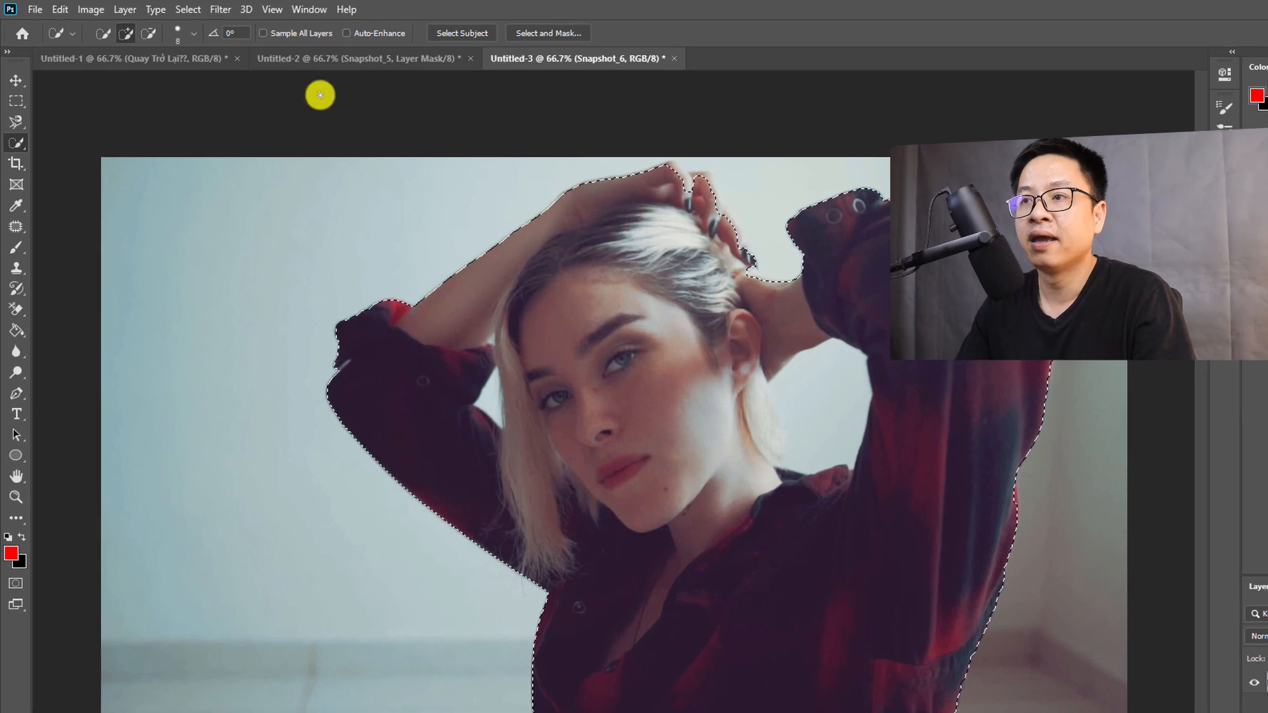
pyautogui.click(190, 34)
pyautogui.click(108, 75)
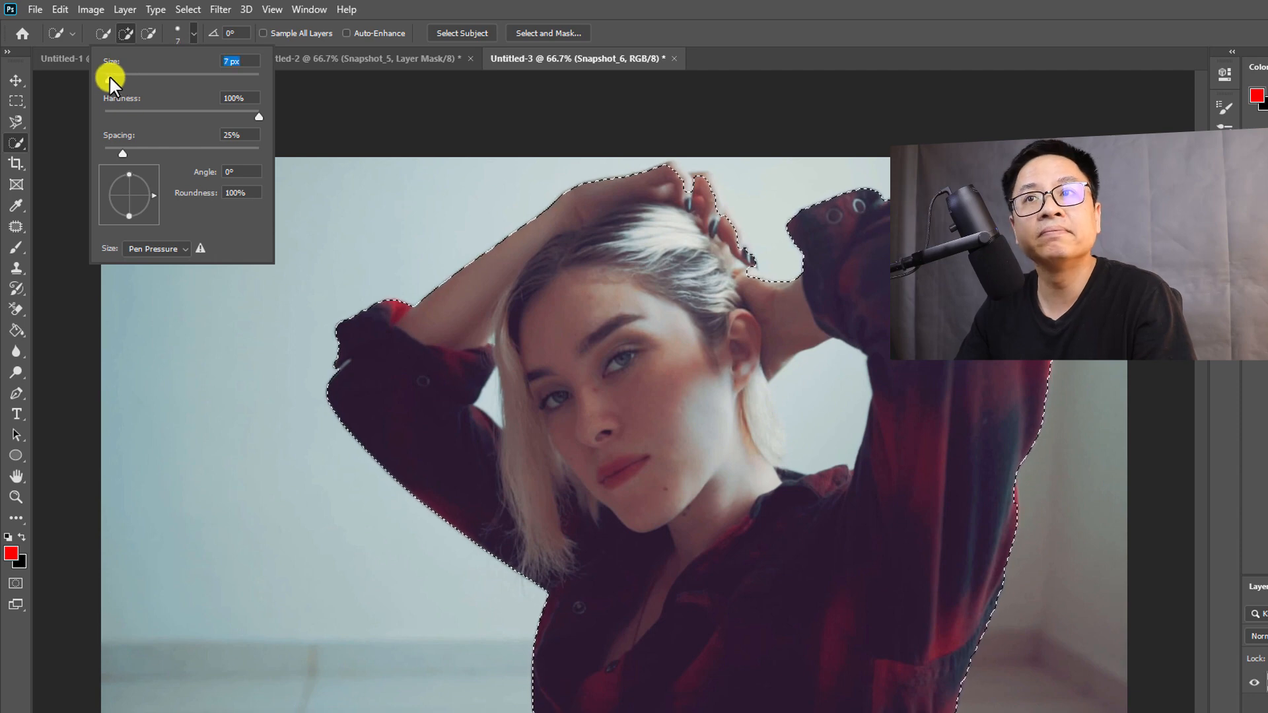
pyautogui.moveTo(109, 75); pyautogui.dragTo(115, 77)
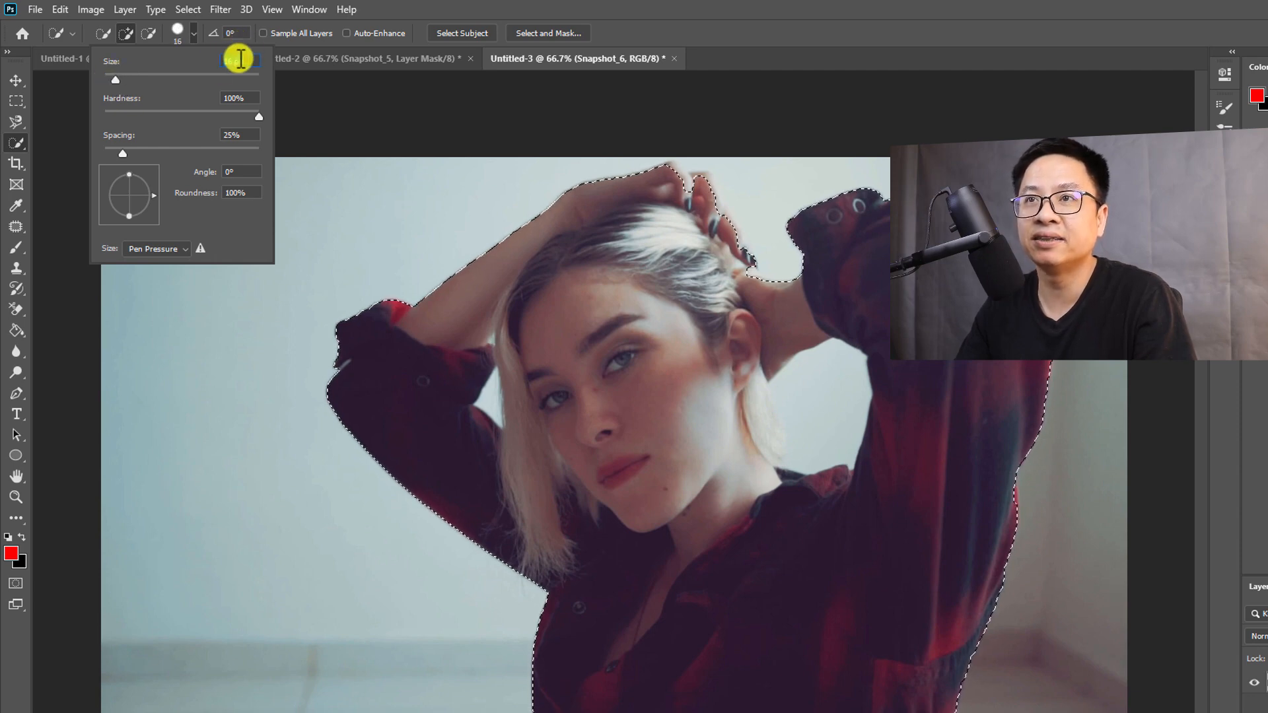
pyautogui.click(234, 66)
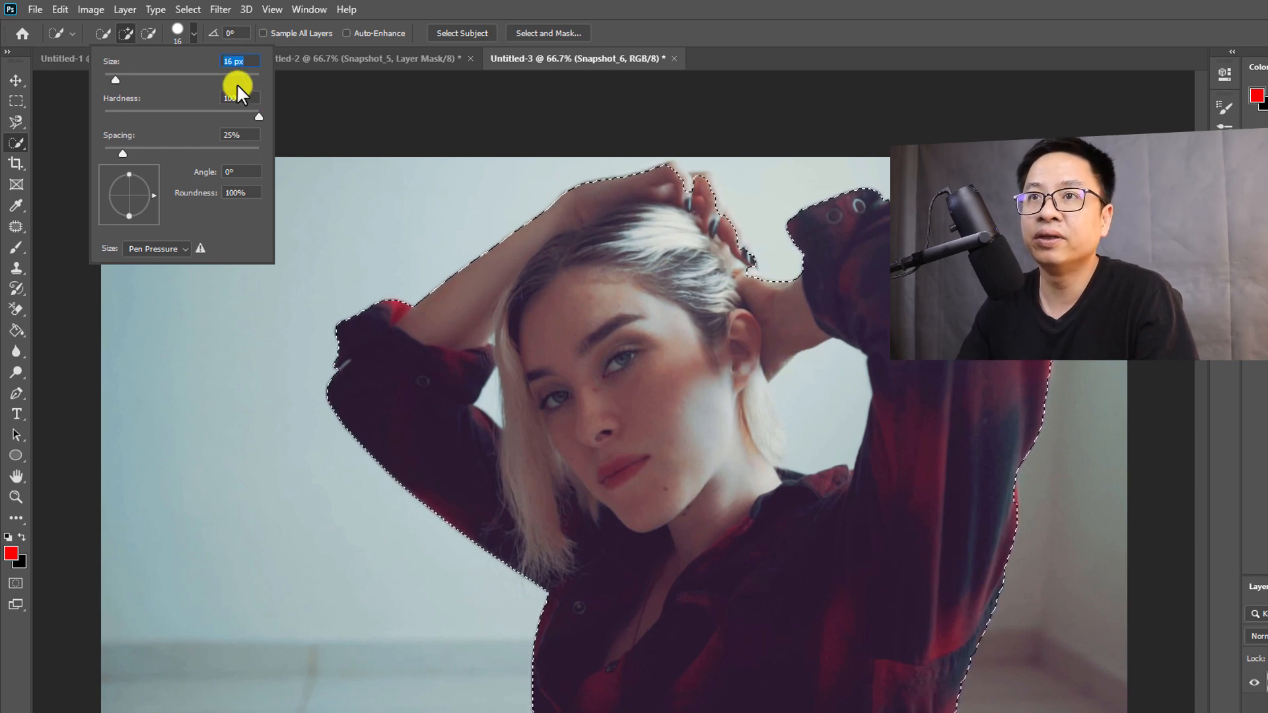
pyautogui.click(150, 30)
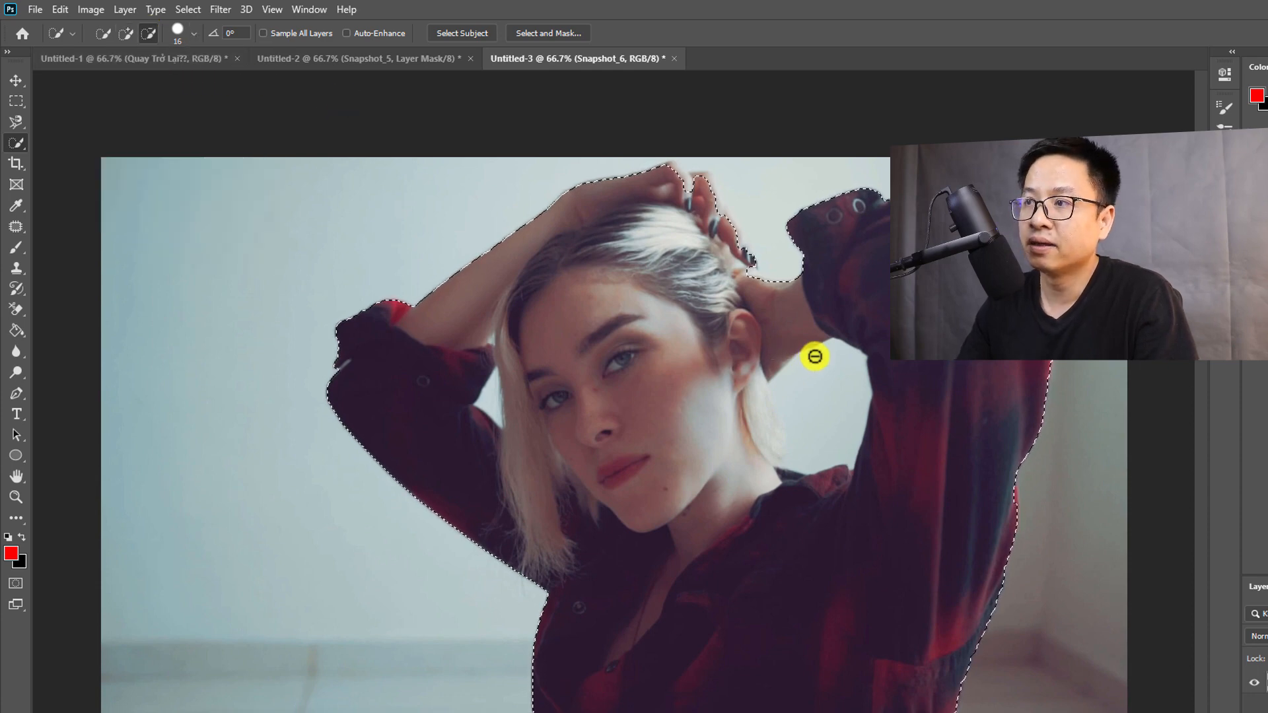
pyautogui.moveTo(820, 359); pyautogui.dragTo(806, 424)
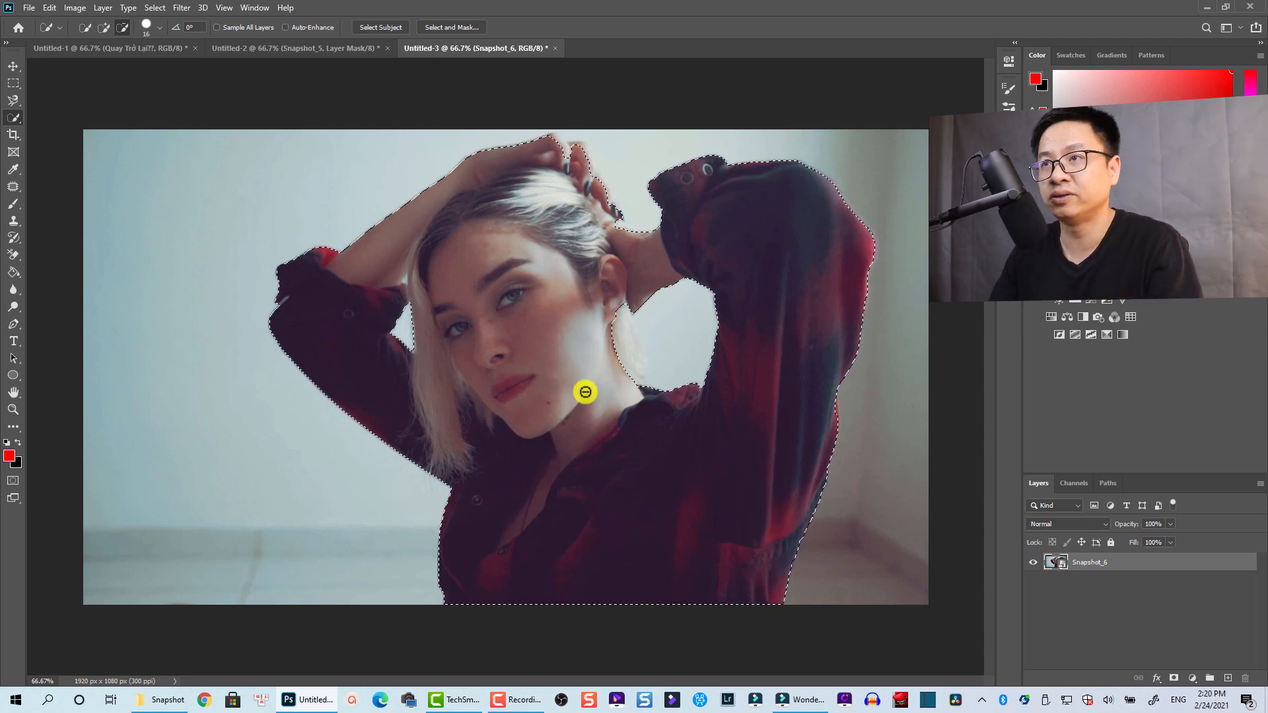
# Refine the selection in Select and Mask and output it as a layer mask
pyautogui.click(450, 27)
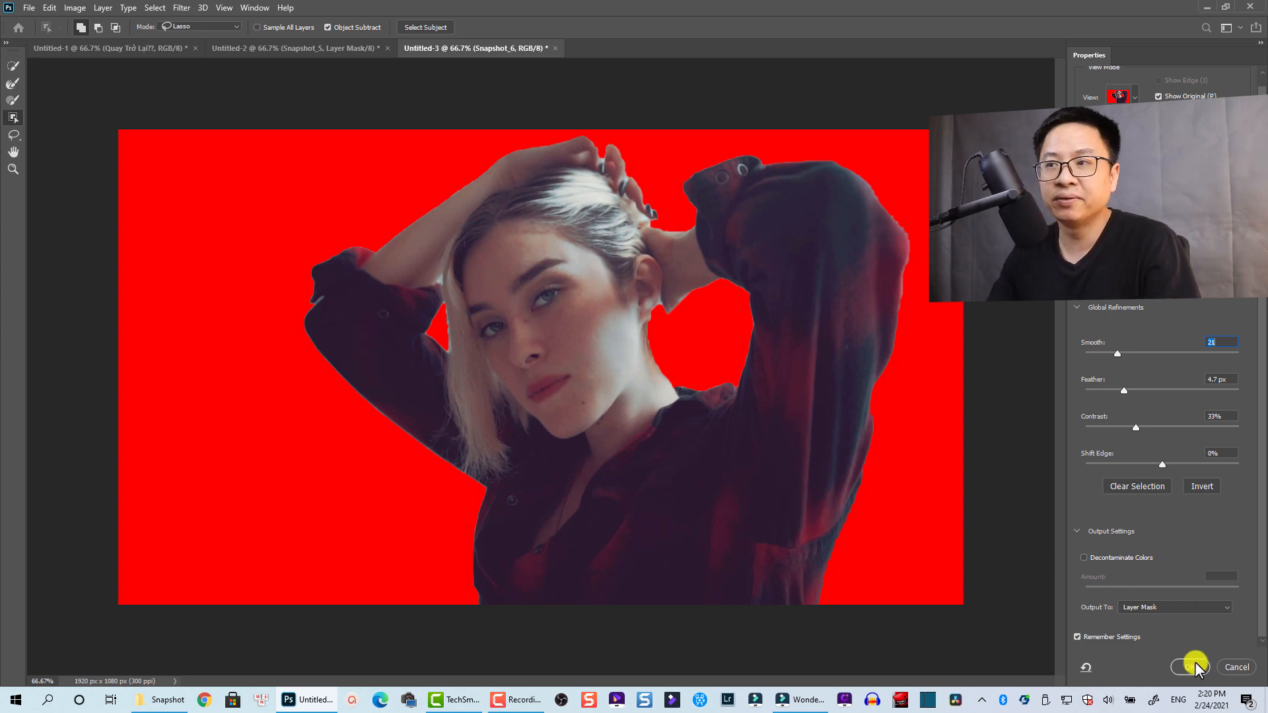
pyautogui.press('Return')
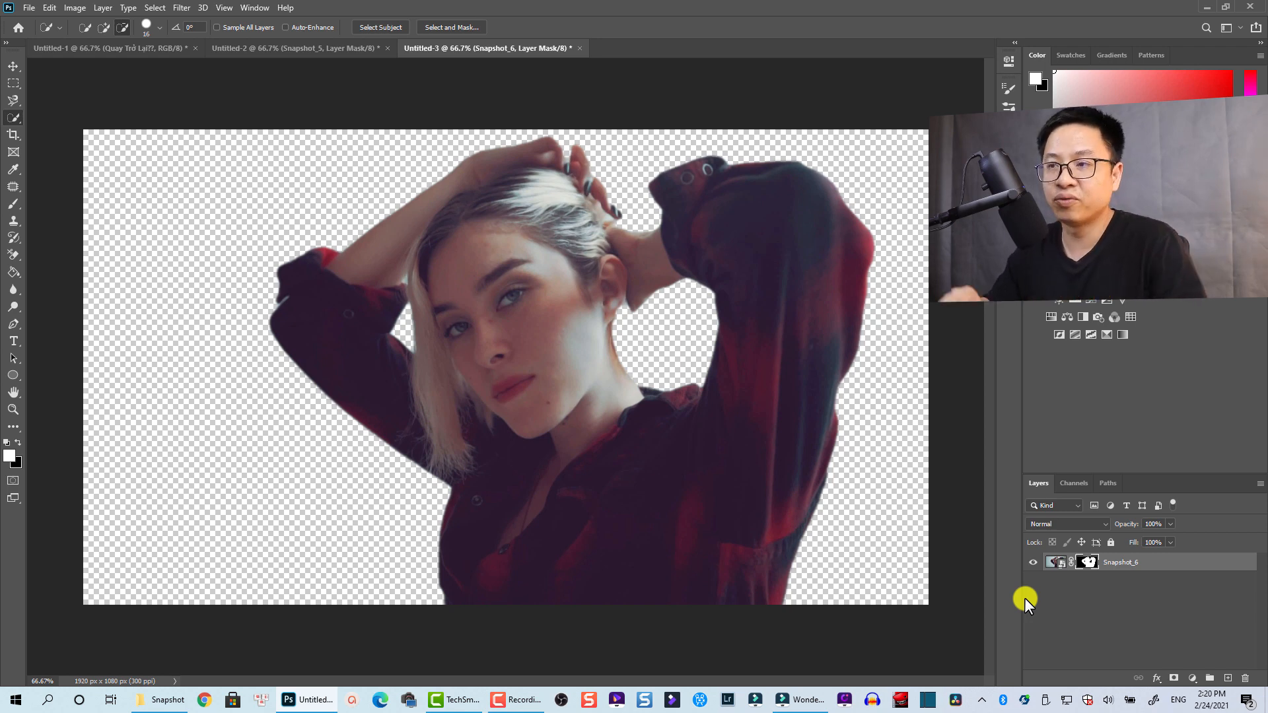
pyautogui.click(1157, 679)
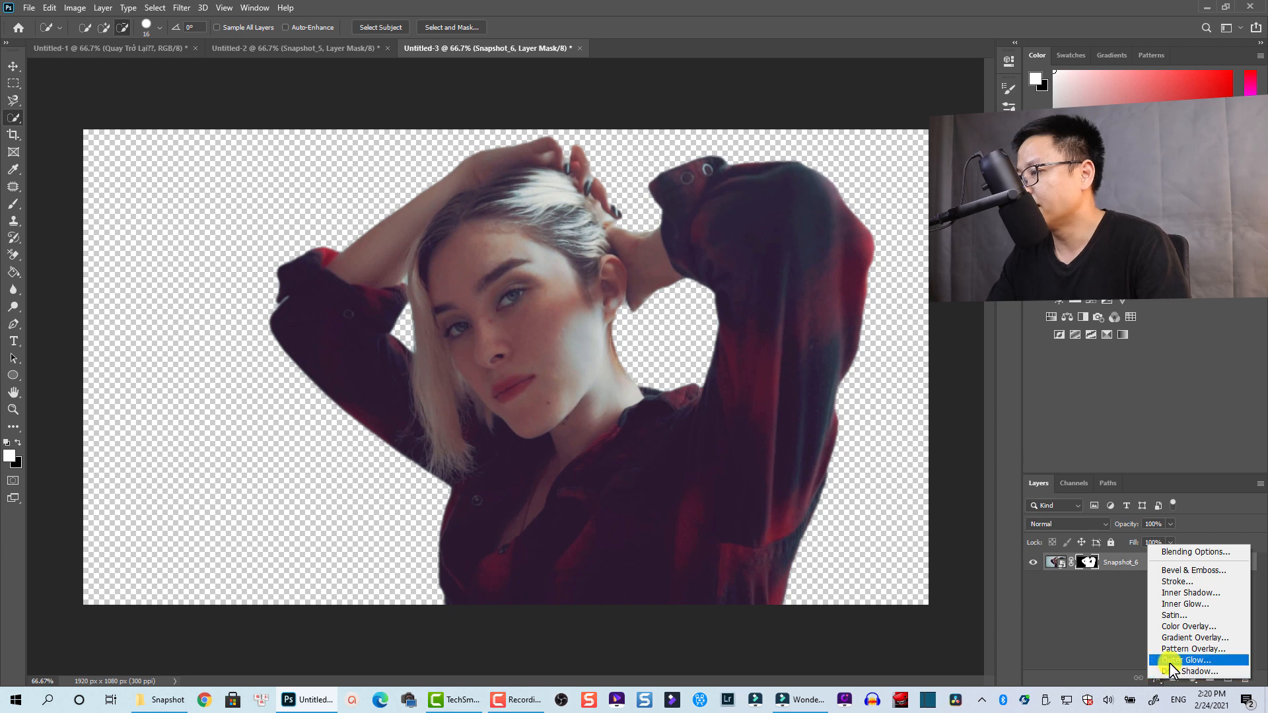
# Add a white Outer Glow of size 13 and a smaller, tighter Drop Shadow to the cutout
pyautogui.click(1168, 660)
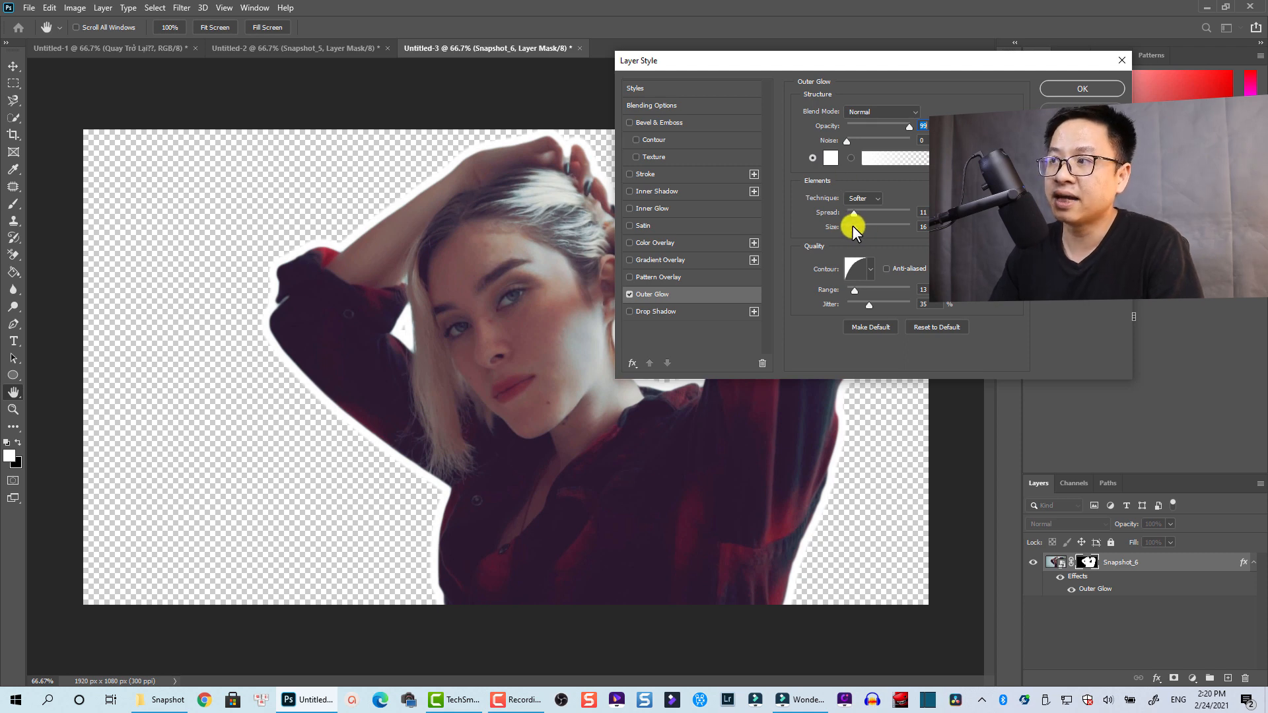
pyautogui.moveTo(852, 225); pyautogui.dragTo(854, 224)
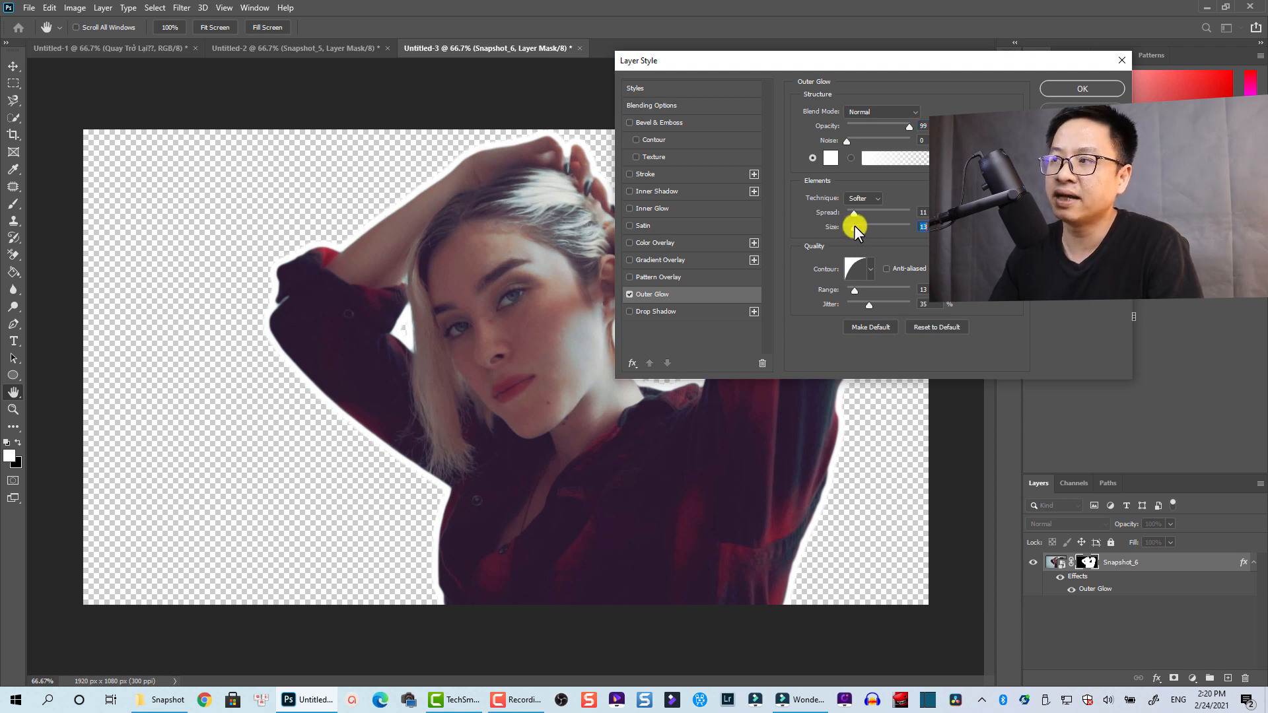
pyautogui.click(629, 311)
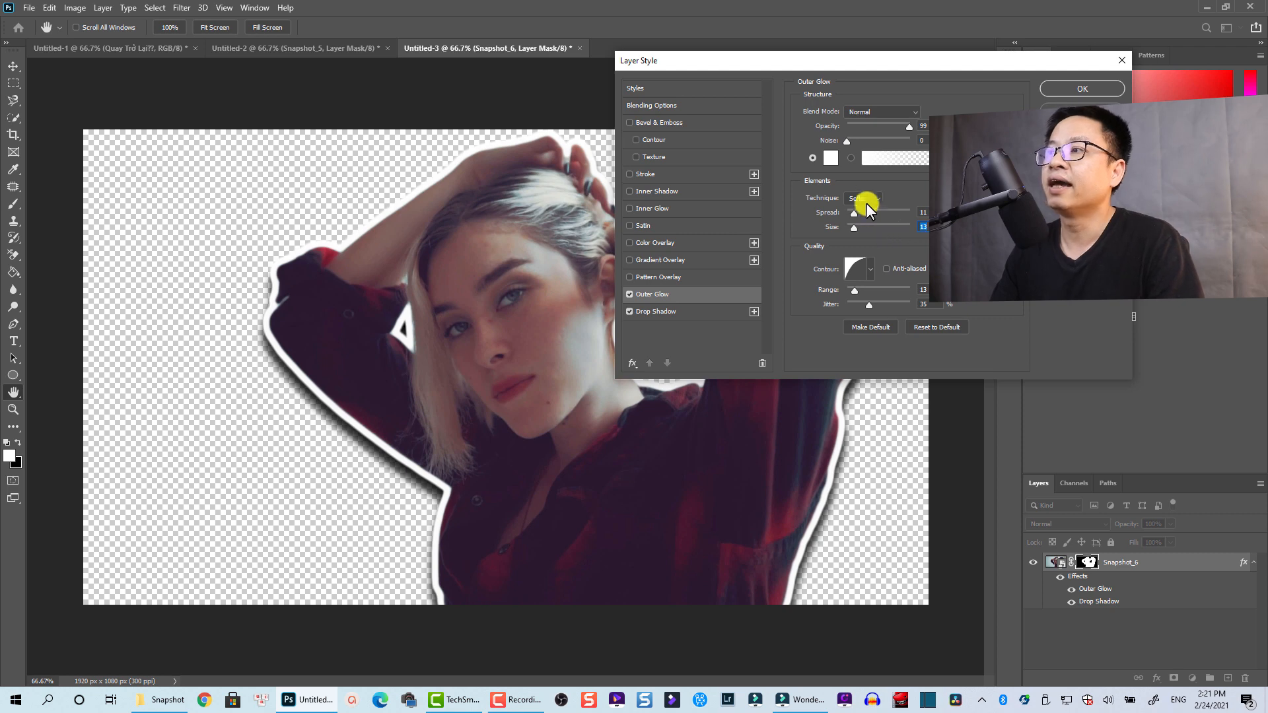
pyautogui.click(660, 309)
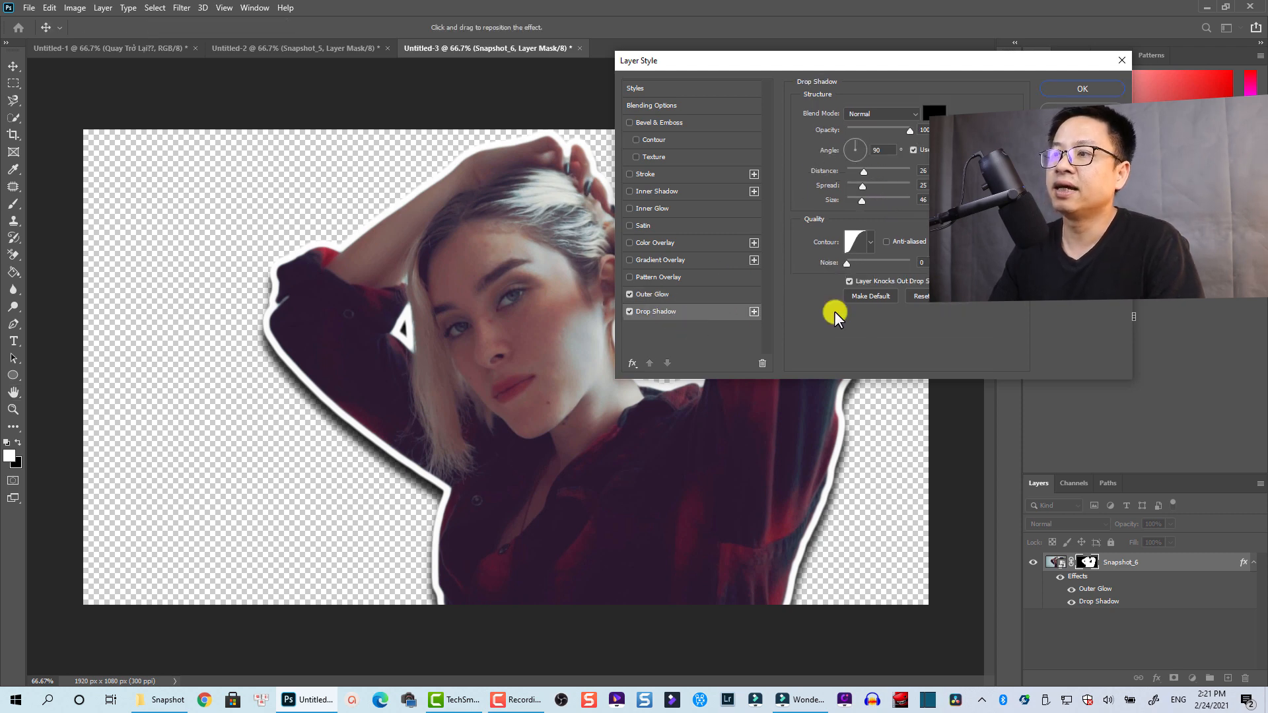
pyautogui.moveTo(865, 201); pyautogui.dragTo(851, 199)
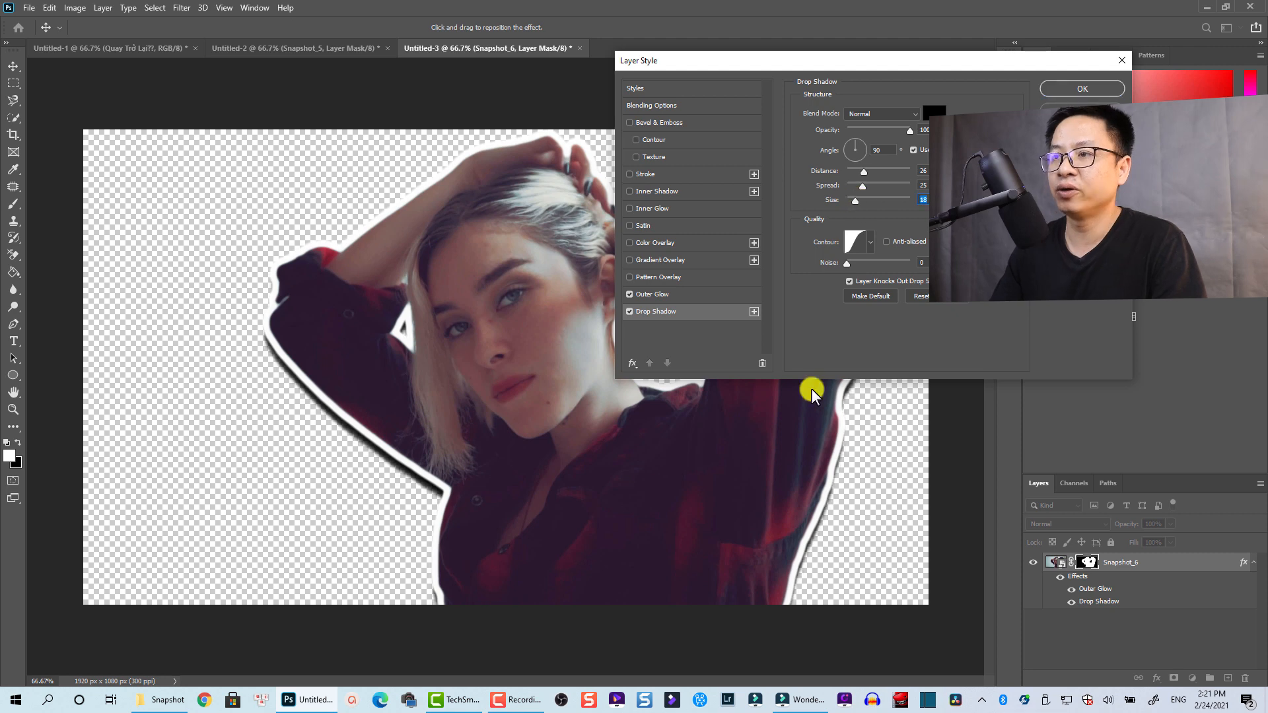
pyautogui.click(1079, 83)
pyautogui.press('w')
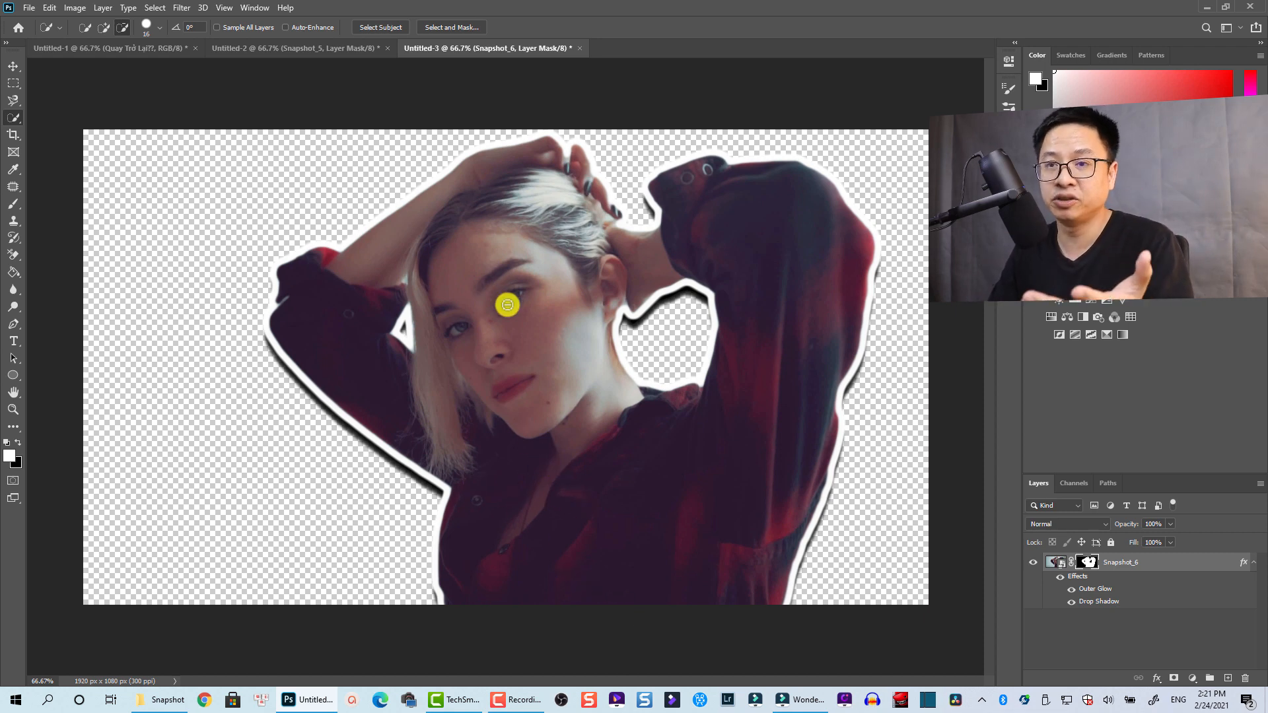
# Start Export As from the File menu and choose PNG for the outlined cutout
pyautogui.click(29, 8)
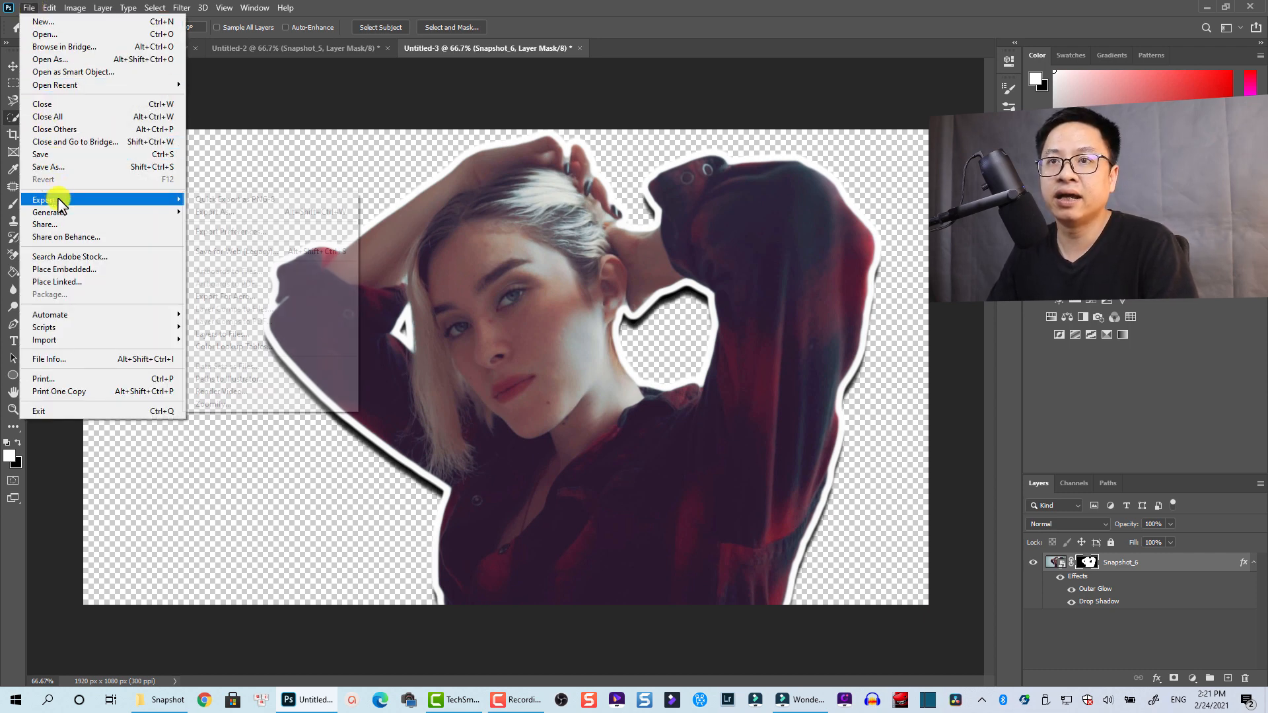
pyautogui.moveTo(66, 200)
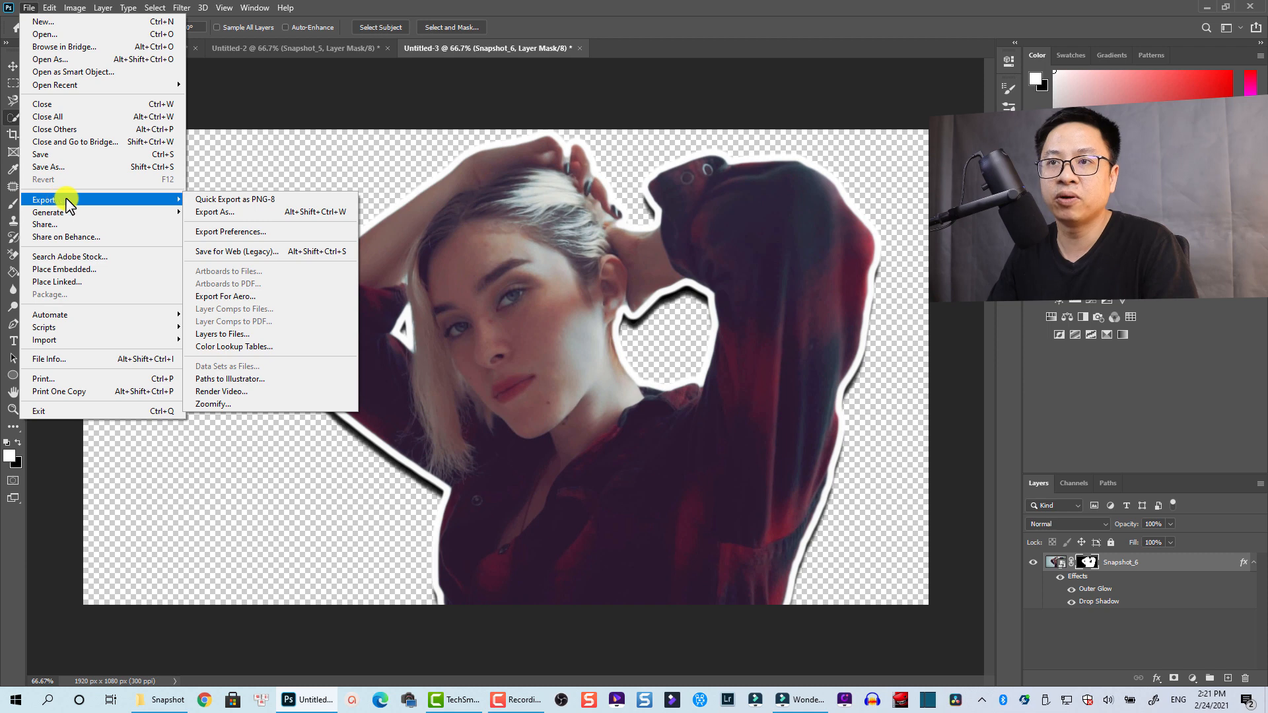
pyautogui.click(209, 213)
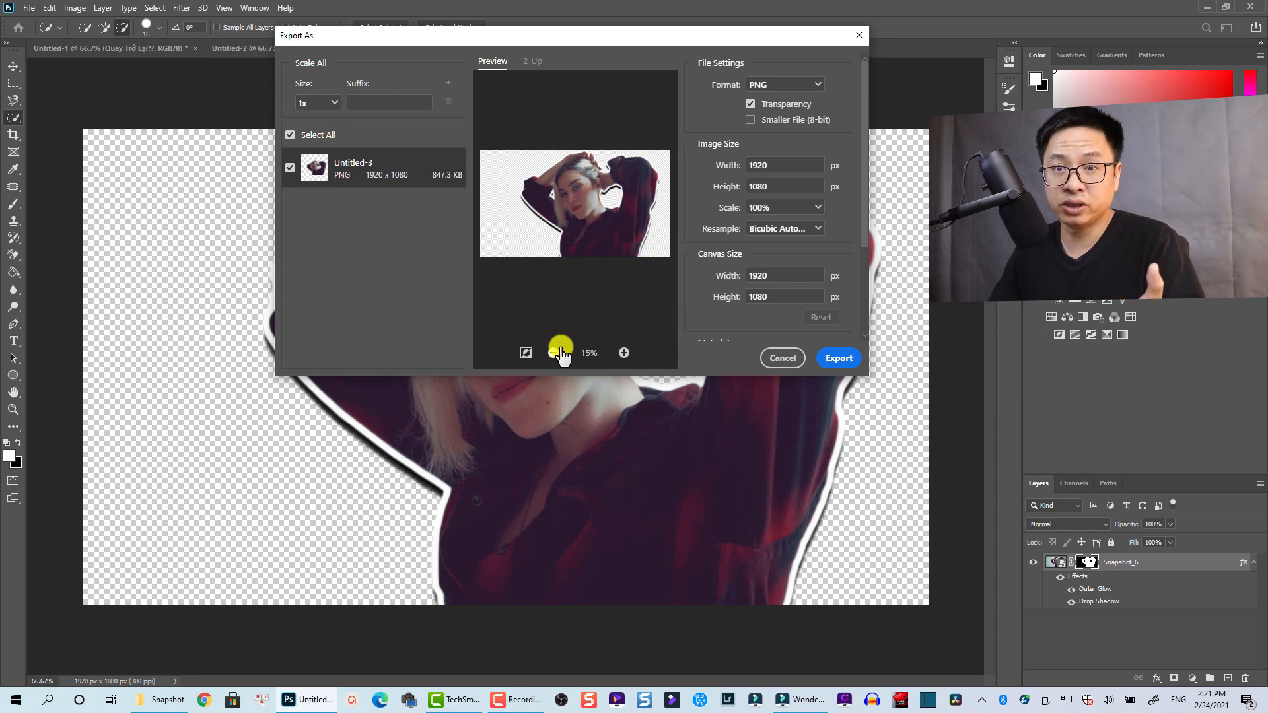
pyautogui.click(833, 357)
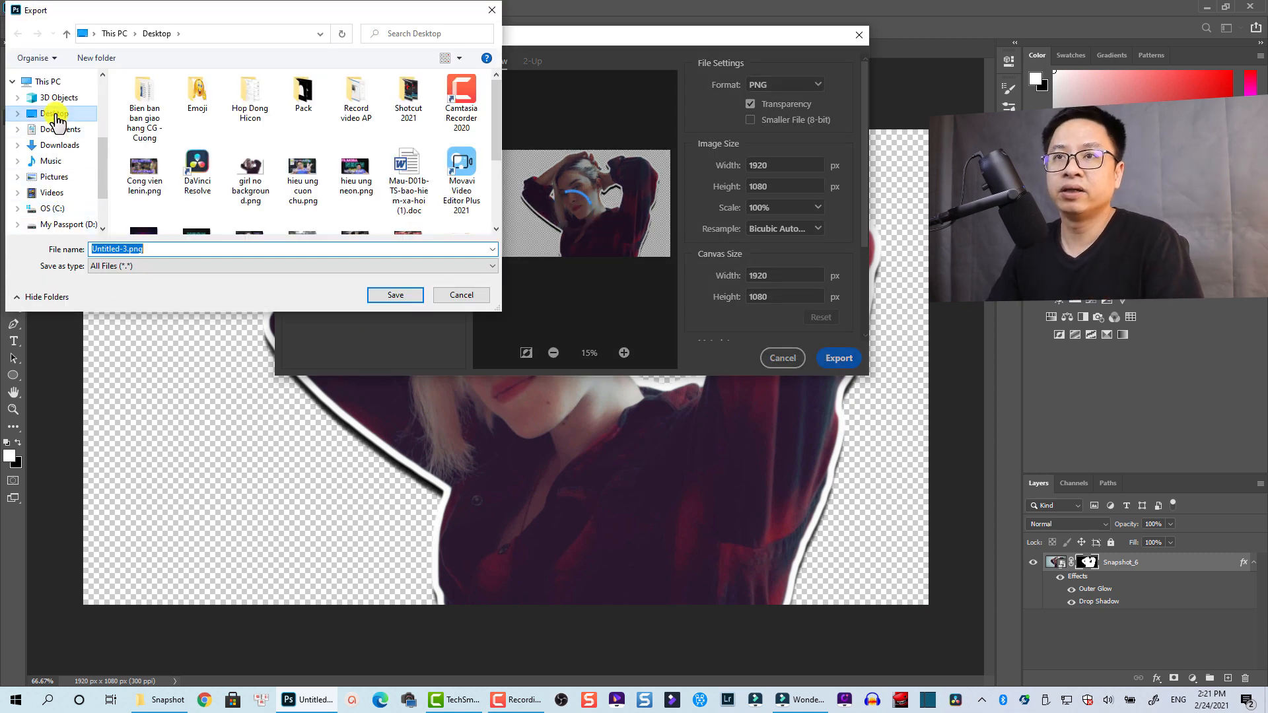
# Save the PNG to the Desktop as Girl2.png, then close Photoshop
pyautogui.click(56, 117)
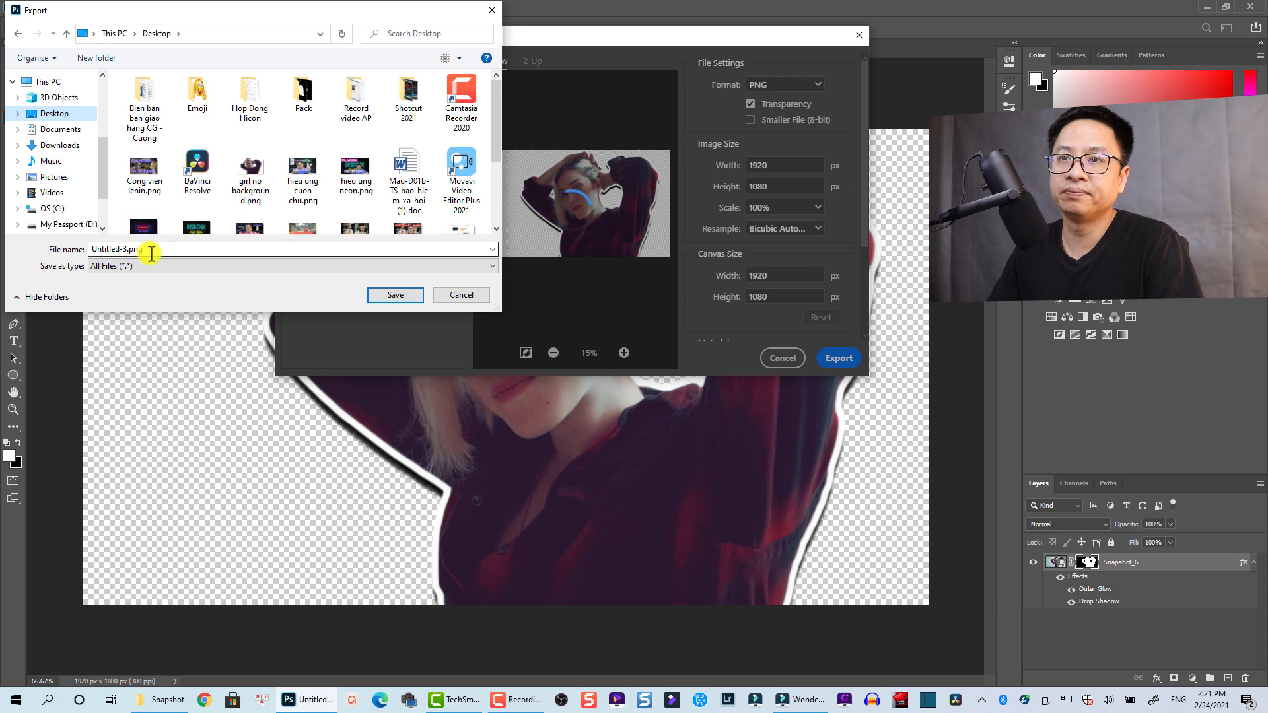
pyautogui.doubleClick(130, 249)
pyautogui.click(127, 249)
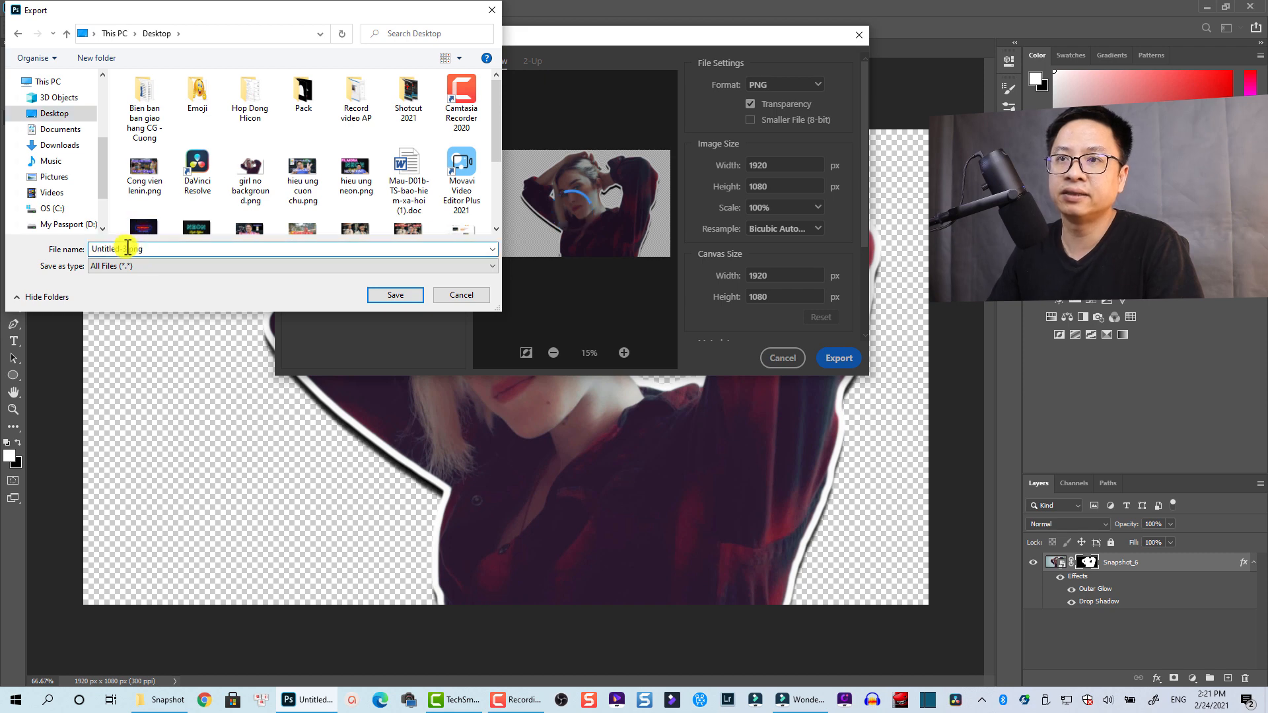
pyautogui.moveTo(127, 248); pyautogui.dragTo(76, 247)
pyautogui.write('GI')
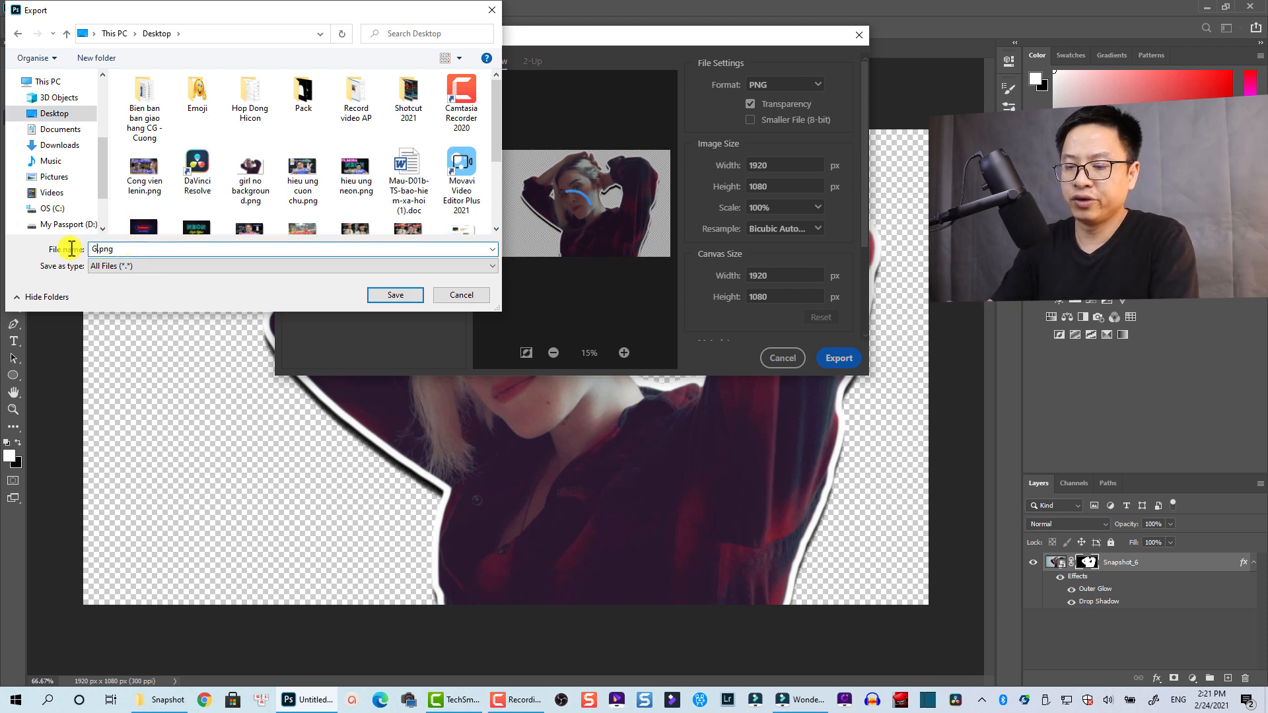
pyautogui.press('BackSpace')
pyautogui.write('i')
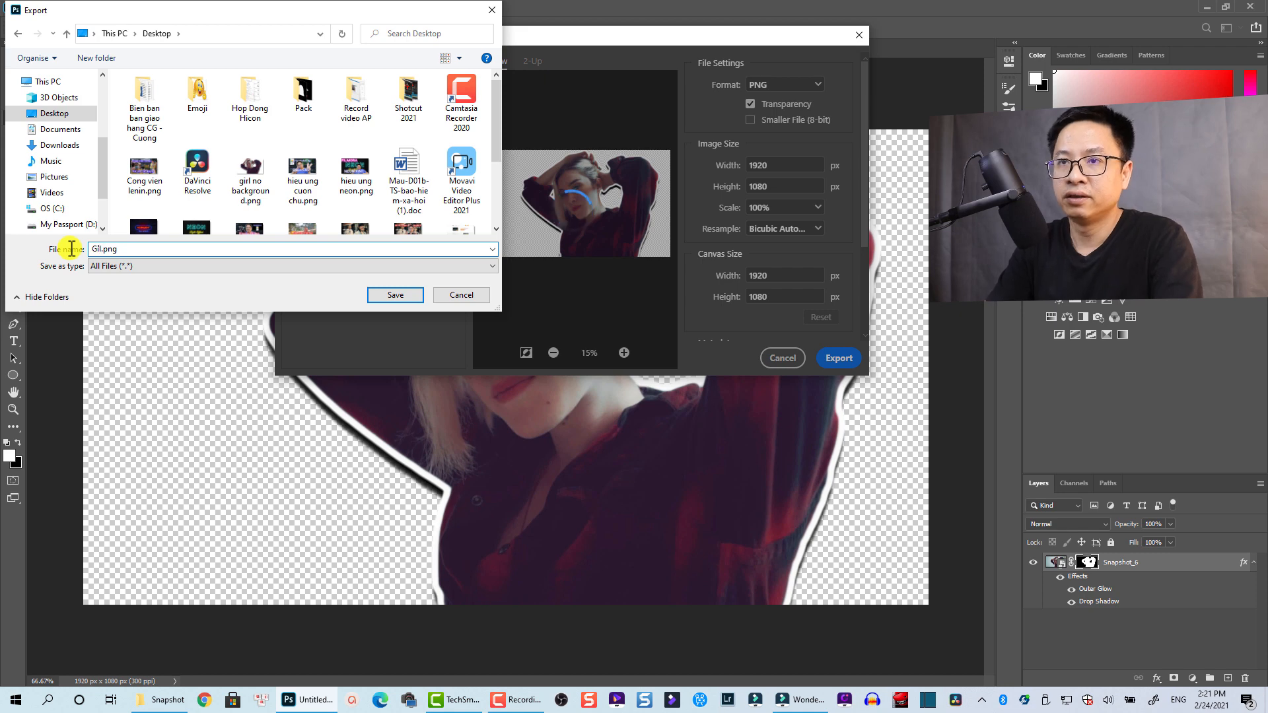
pyautogui.write('rl2')
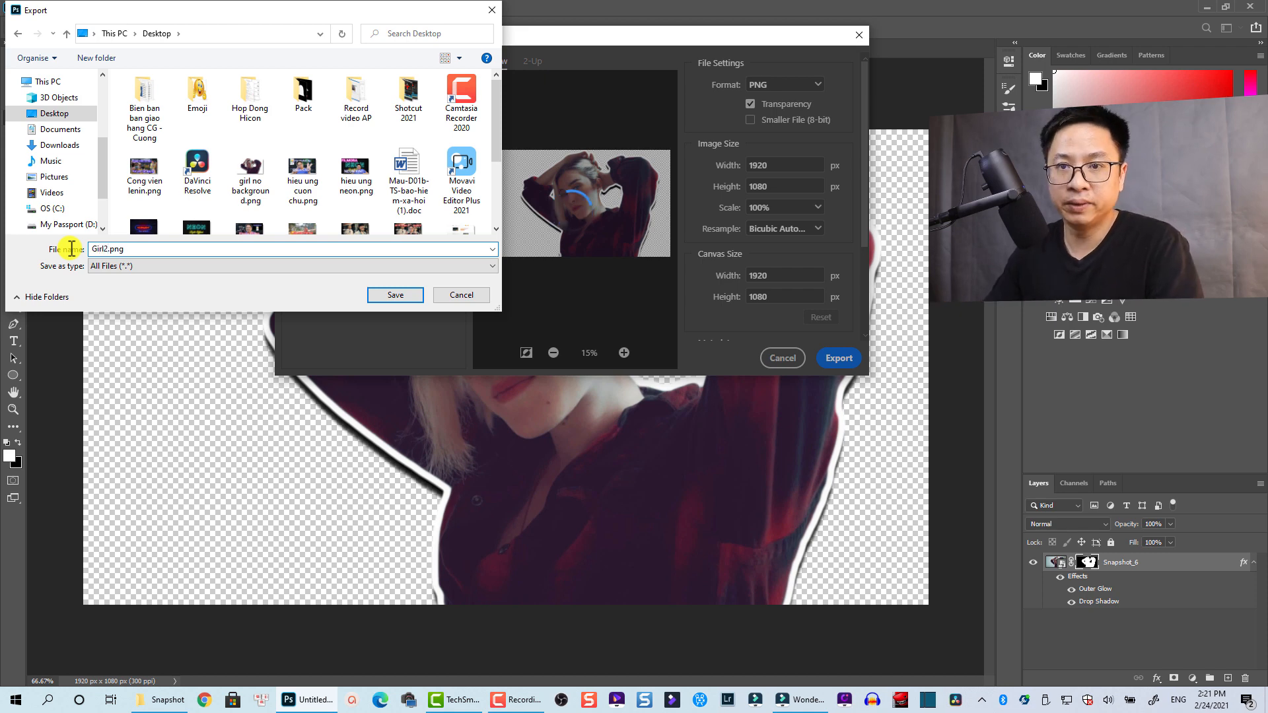
pyautogui.click(374, 295)
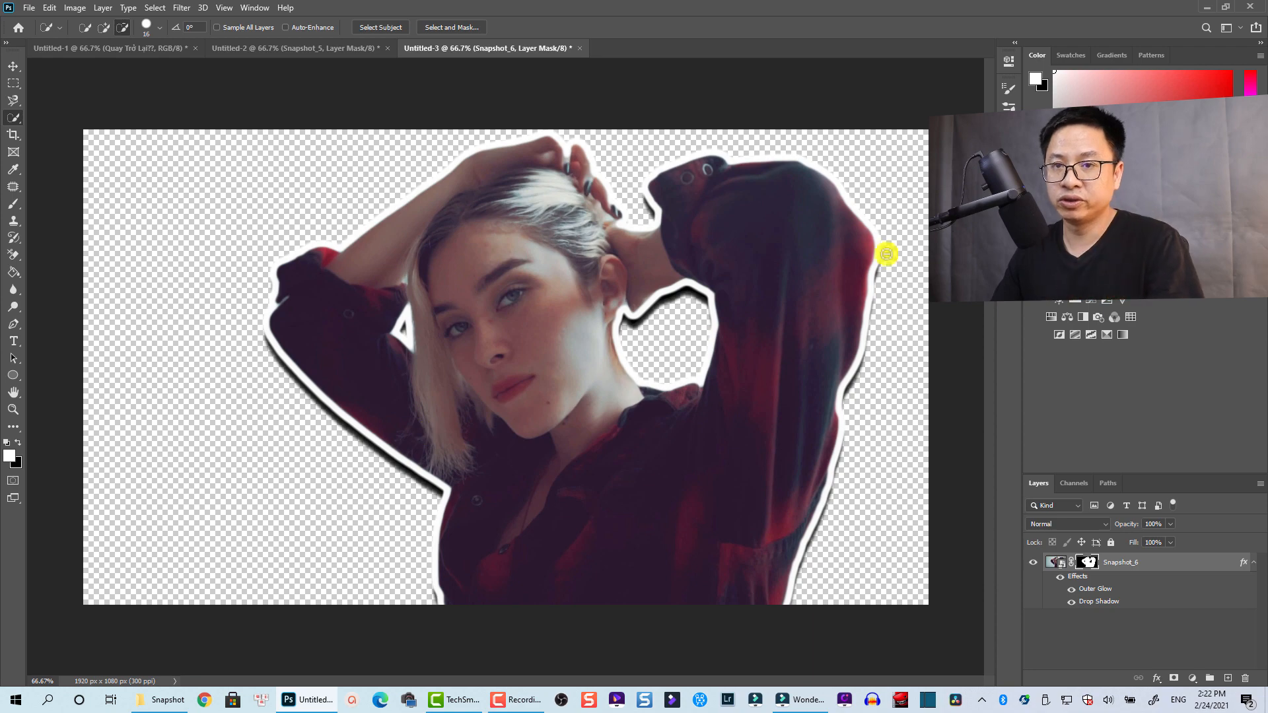
pyautogui.click(1253, 10)
# Return to Filmora and import Girl2.png from the Desktop through the media library's Import option
pyautogui.click(742, 14)
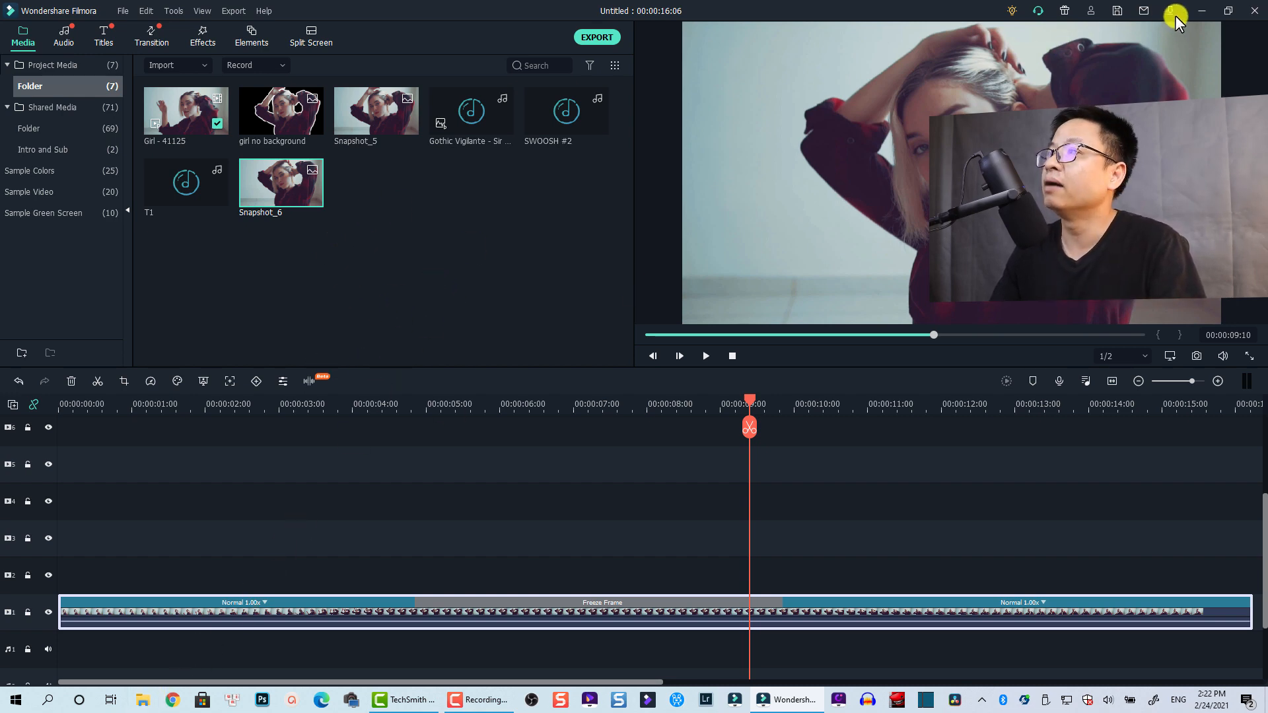
pyautogui.rightClick(386, 233)
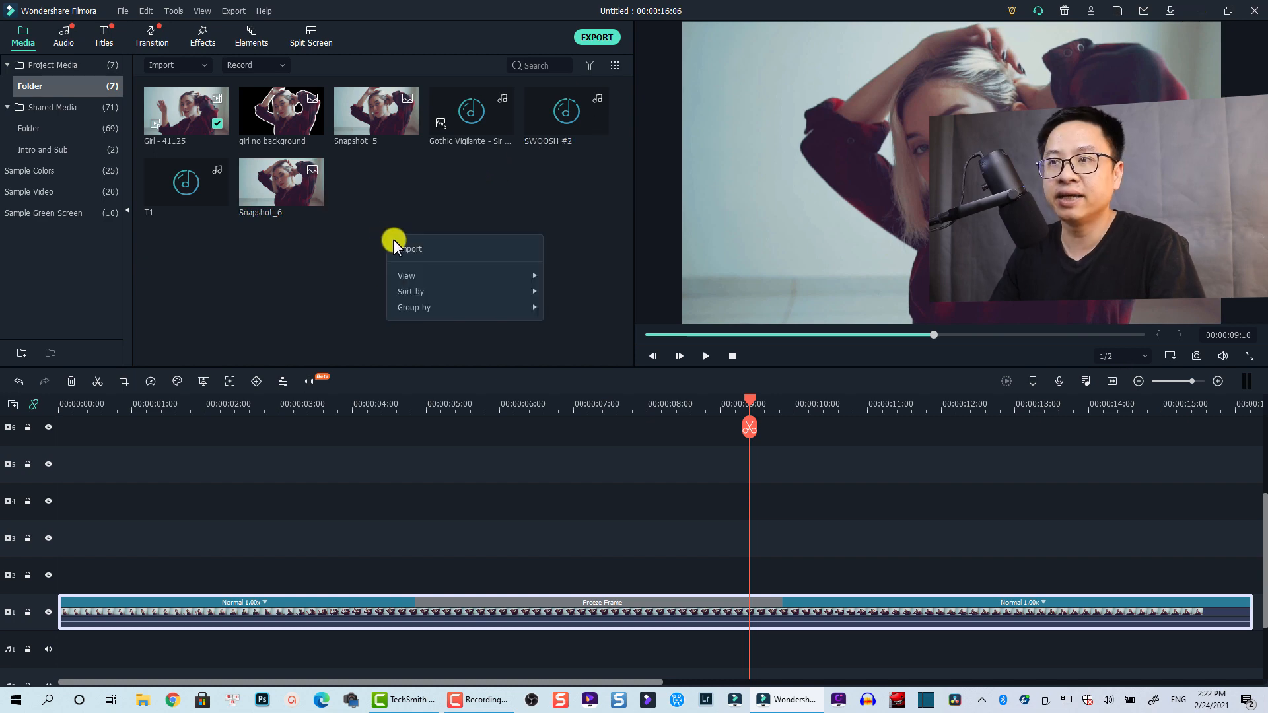
pyautogui.click(395, 242)
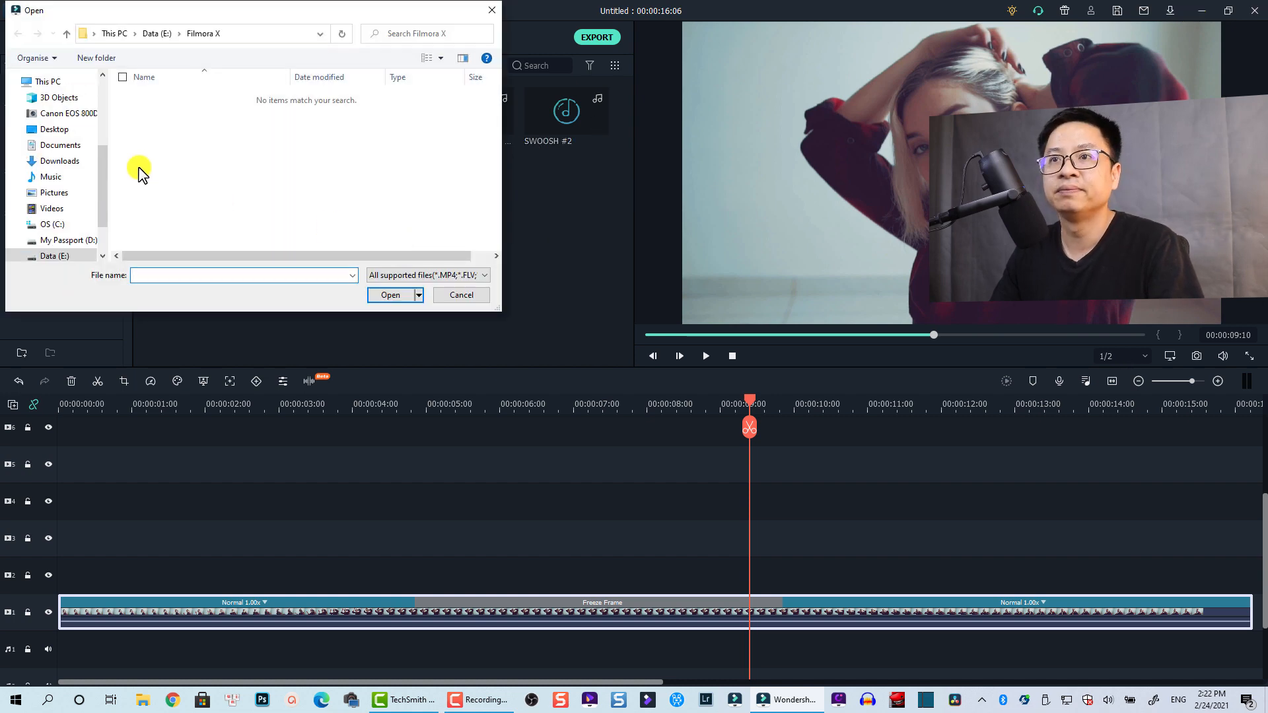
pyautogui.click(61, 129)
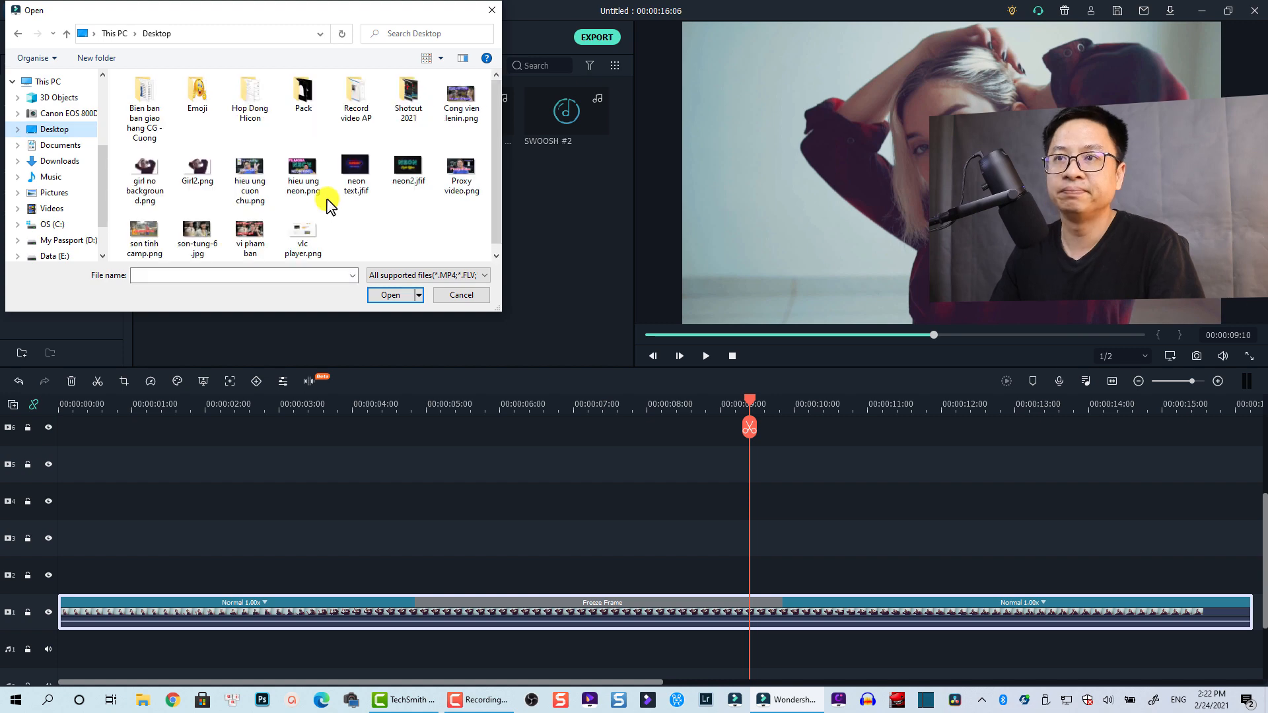
pyautogui.scroll(-1, 381, 213)
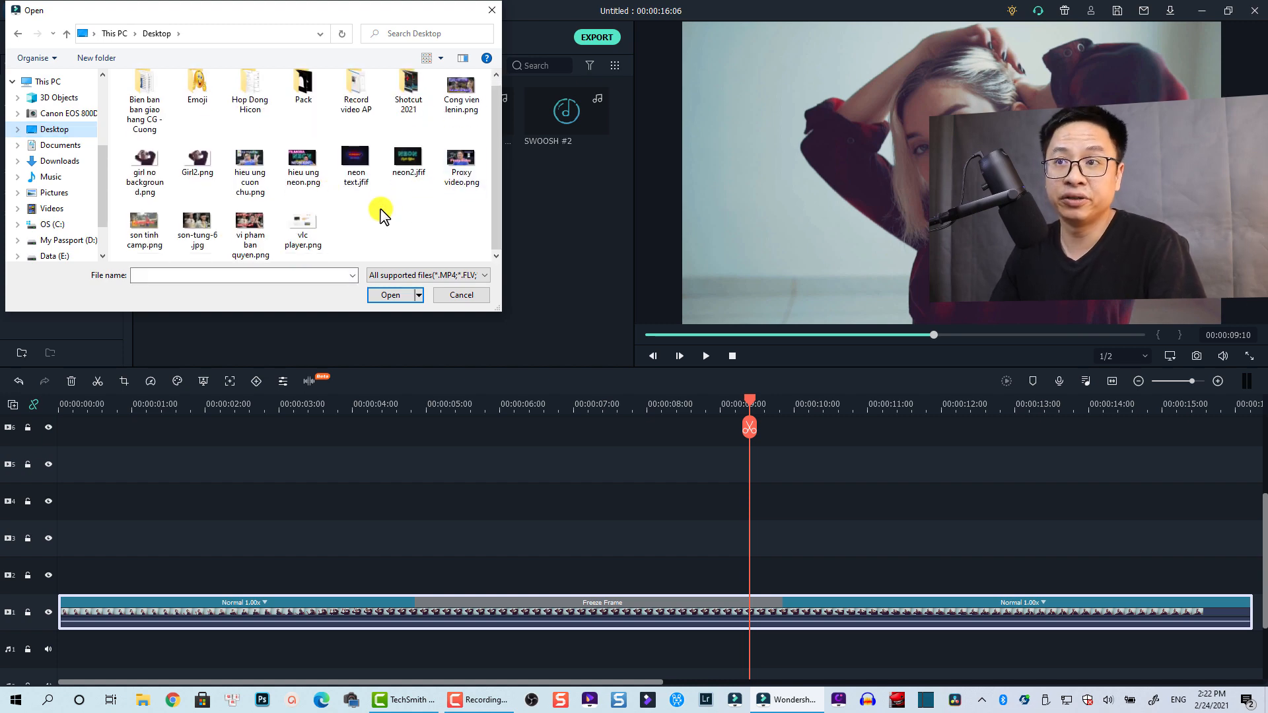
pyautogui.click(196, 165)
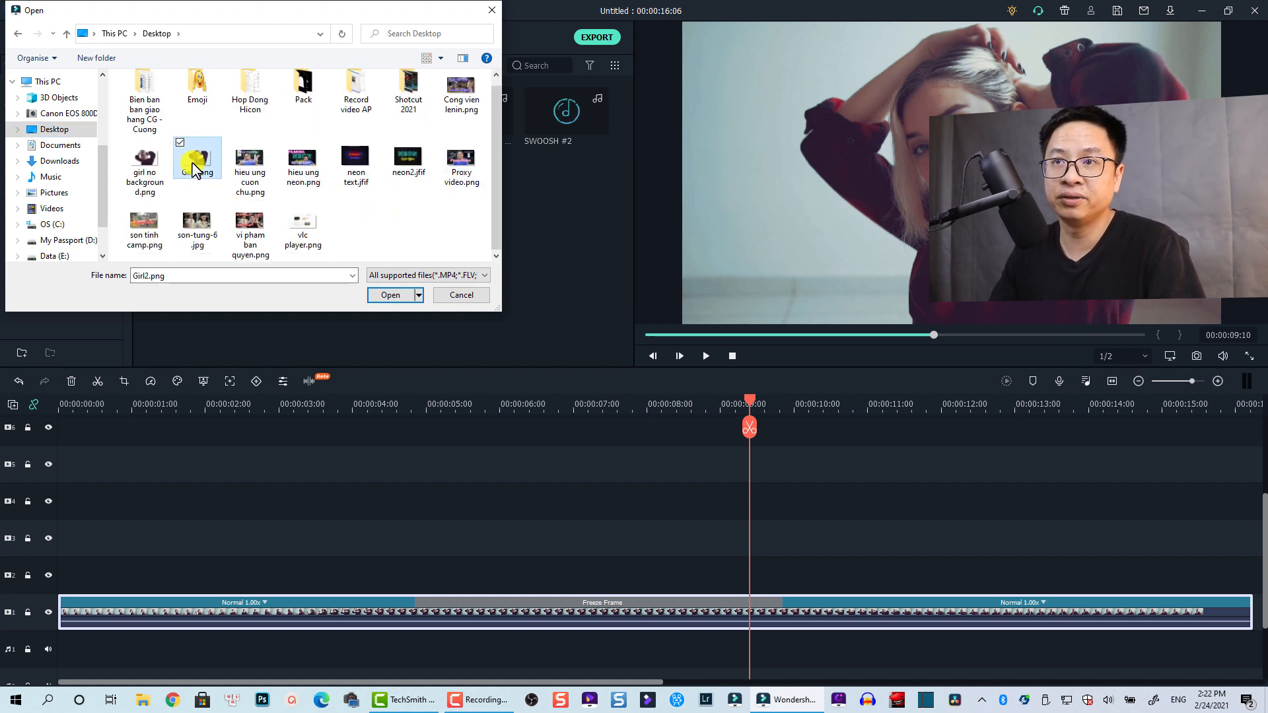
pyautogui.click(378, 294)
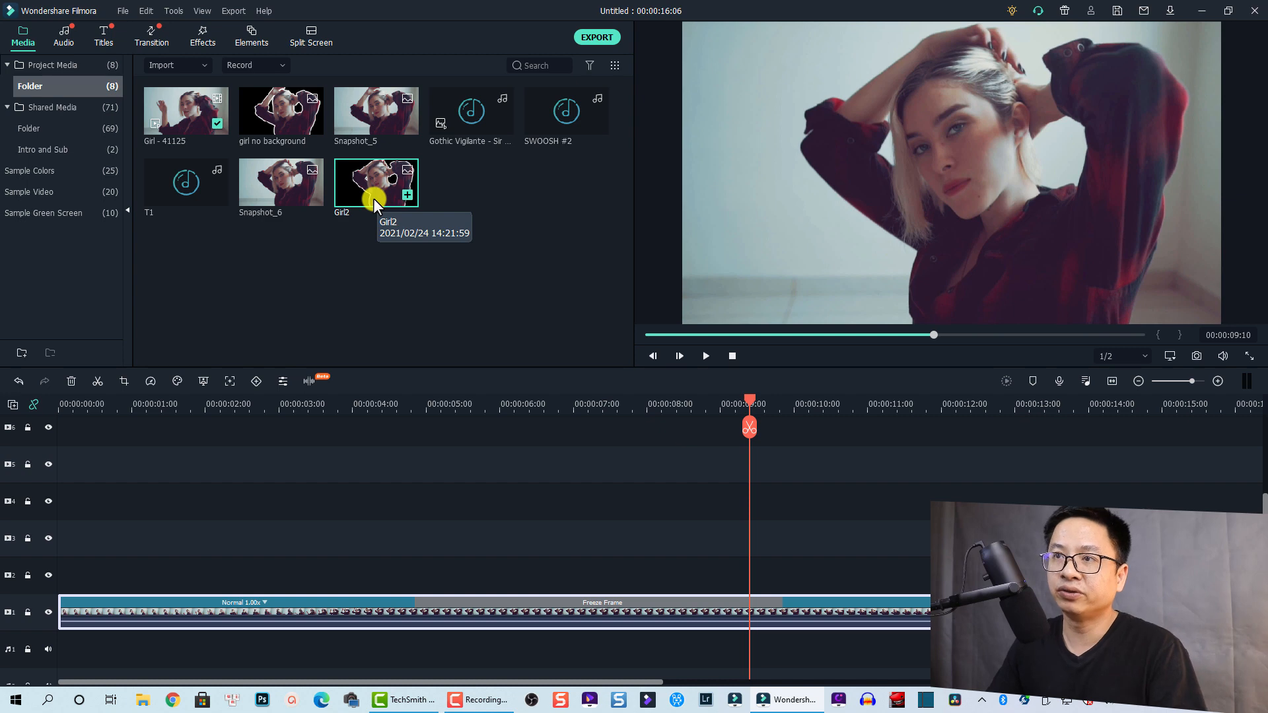
# Place Girl2 at the freeze-frame start and stretch it to the freeze-frame end
pyautogui.moveTo(373, 198); pyautogui.dragTo(415, 576)
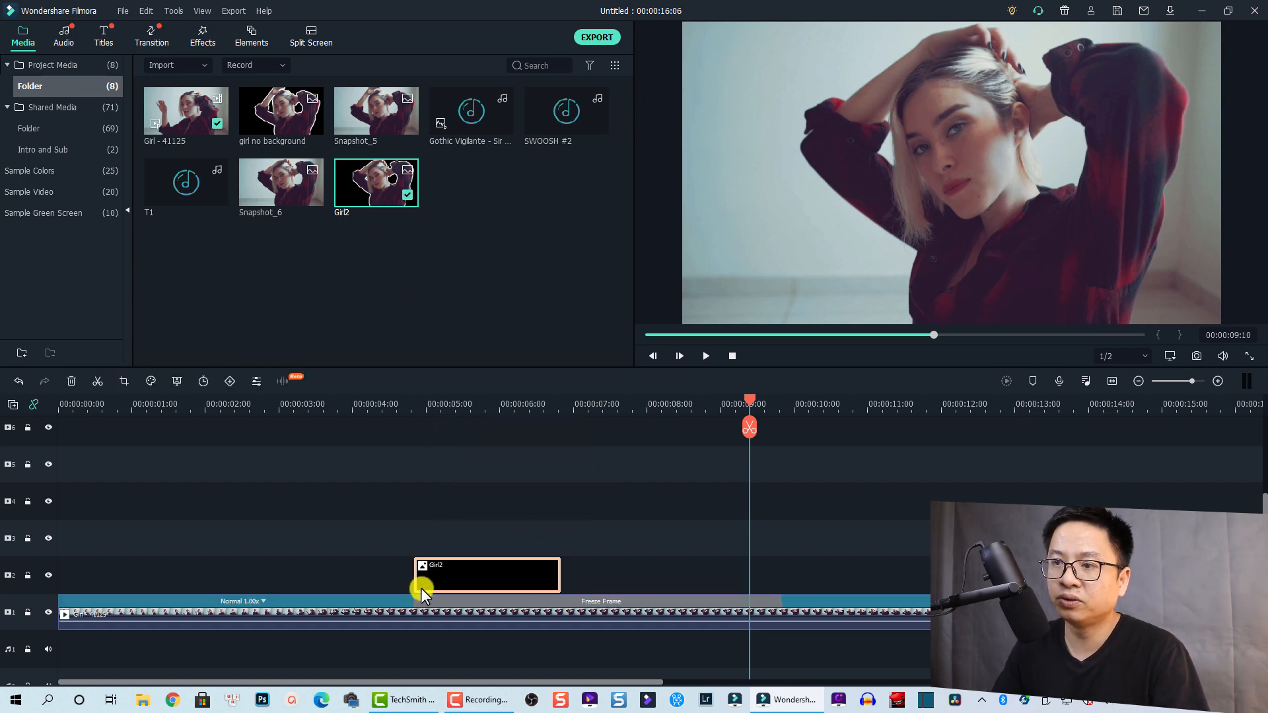
pyautogui.click(410, 408)
pyautogui.moveTo(410, 401); pyautogui.dragTo(414, 406)
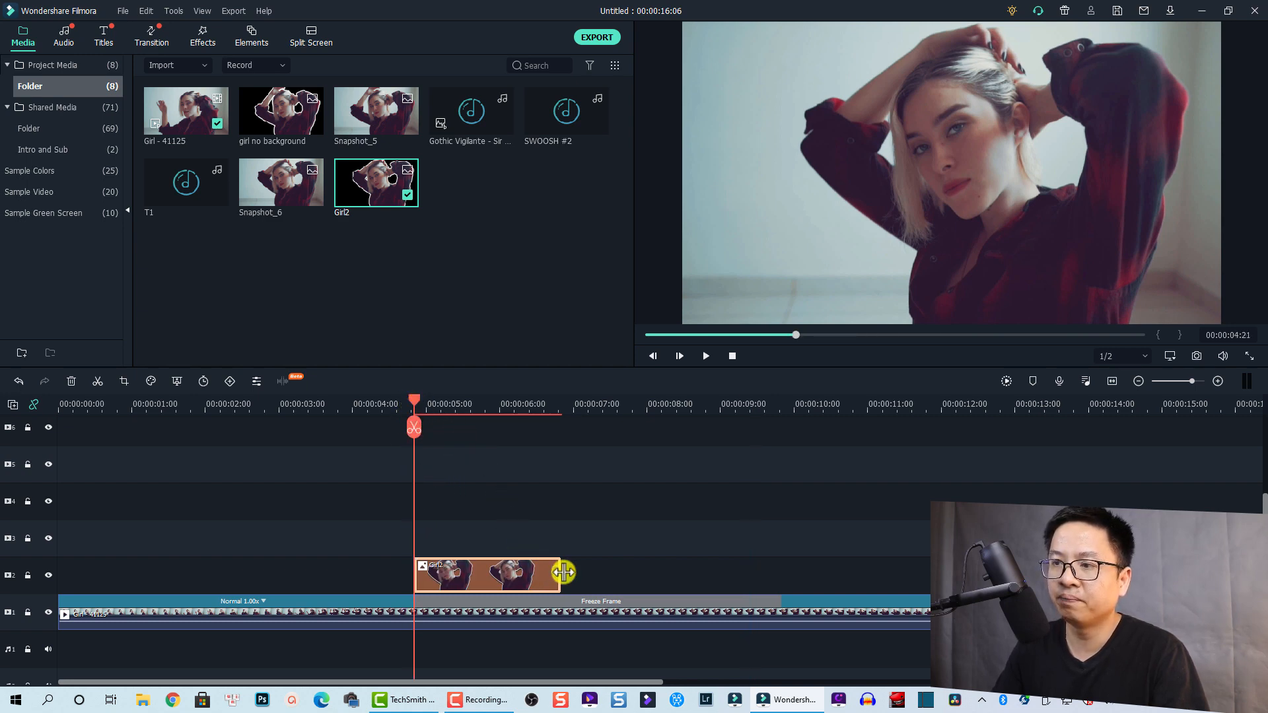
pyautogui.moveTo(559, 571); pyautogui.dragTo(780, 574)
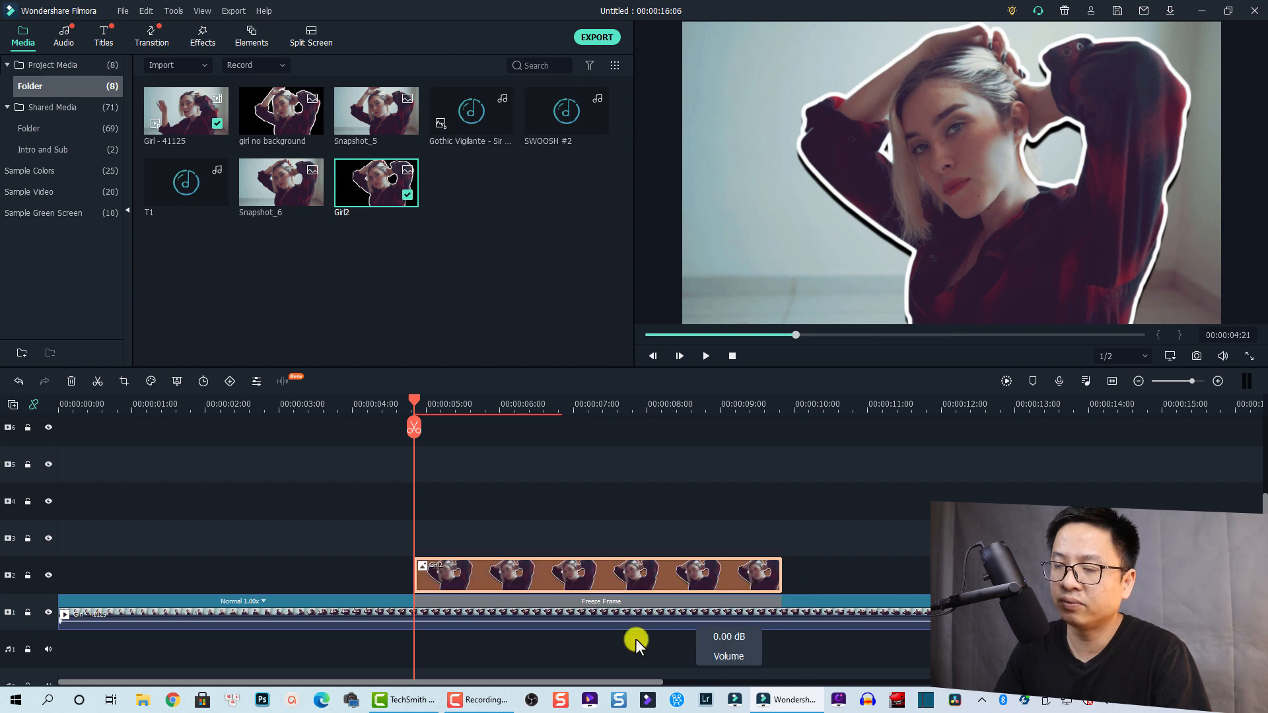
# Preview the edit and move the Girl2 clip up to track 3
pyautogui.click(223, 409)
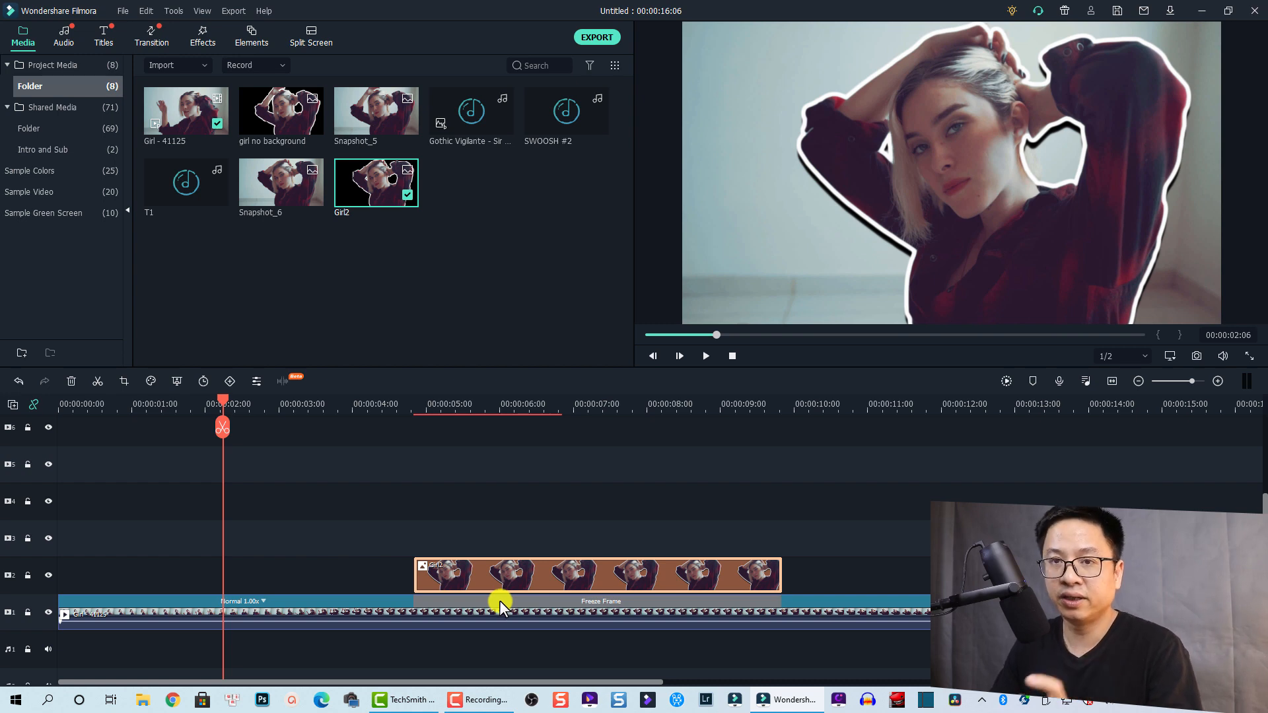
pyautogui.press('space')
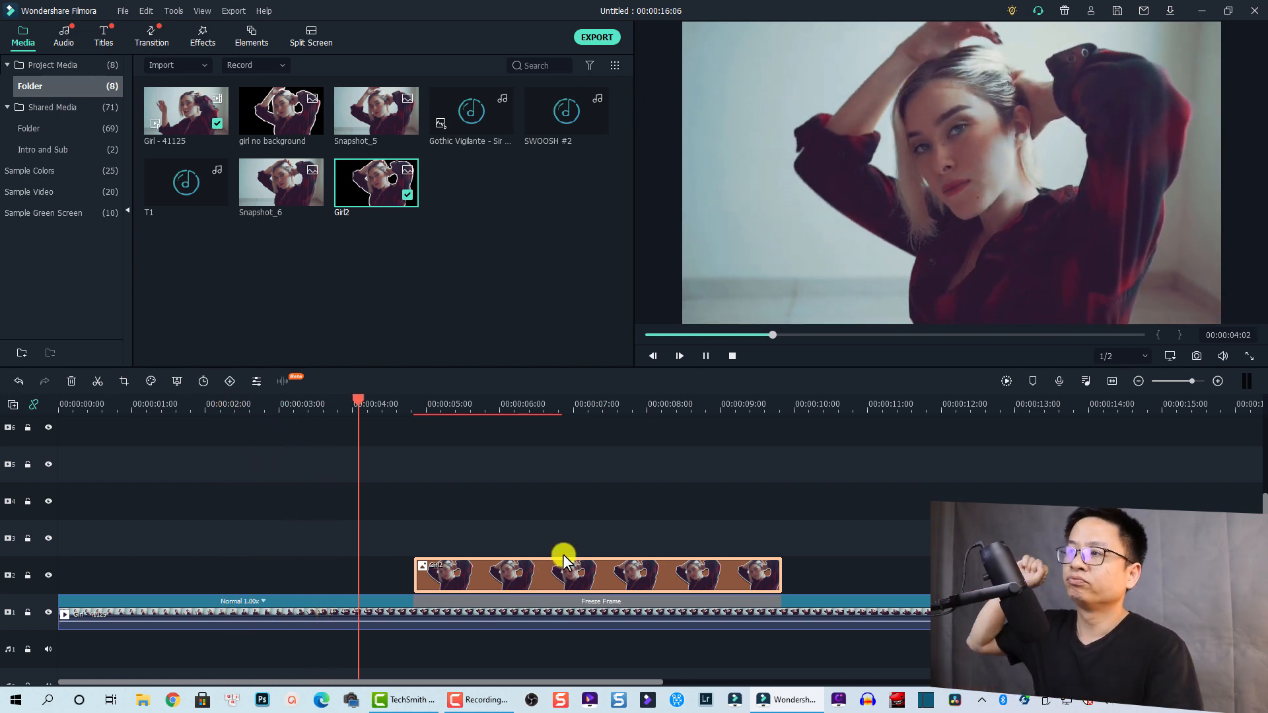
pyautogui.press('space')
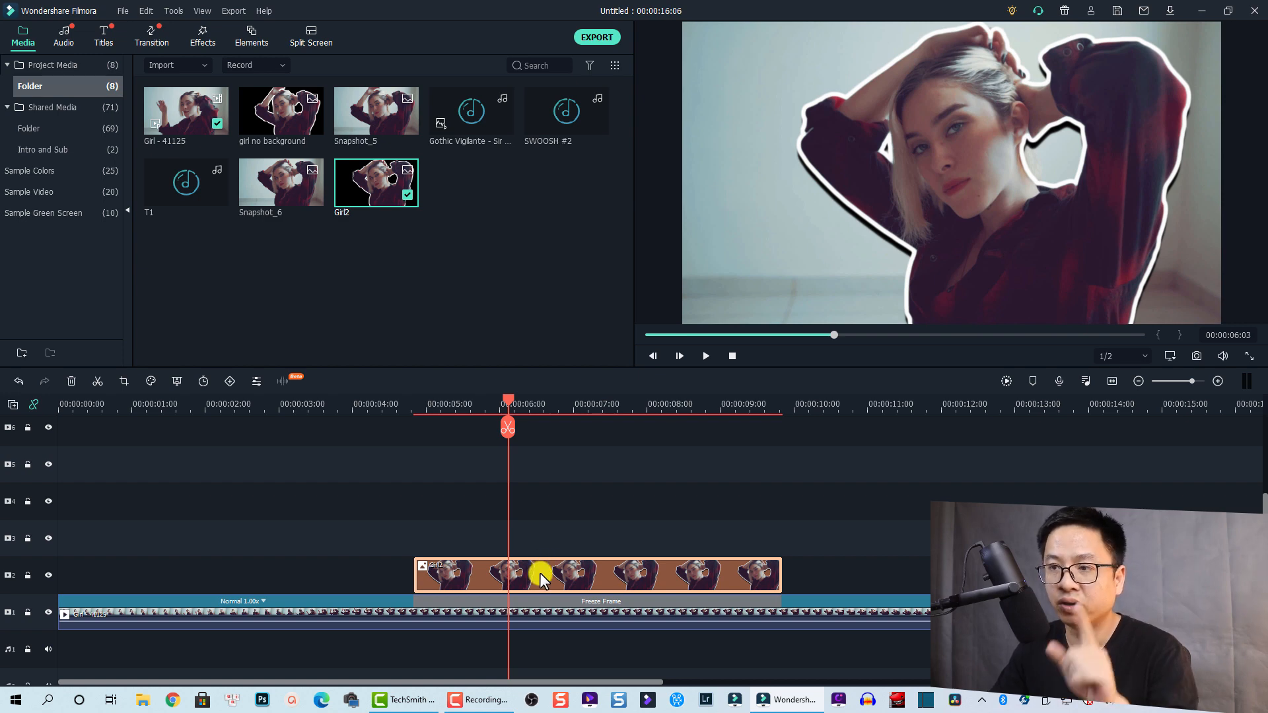
pyautogui.moveTo(540, 573); pyautogui.dragTo(544, 553)
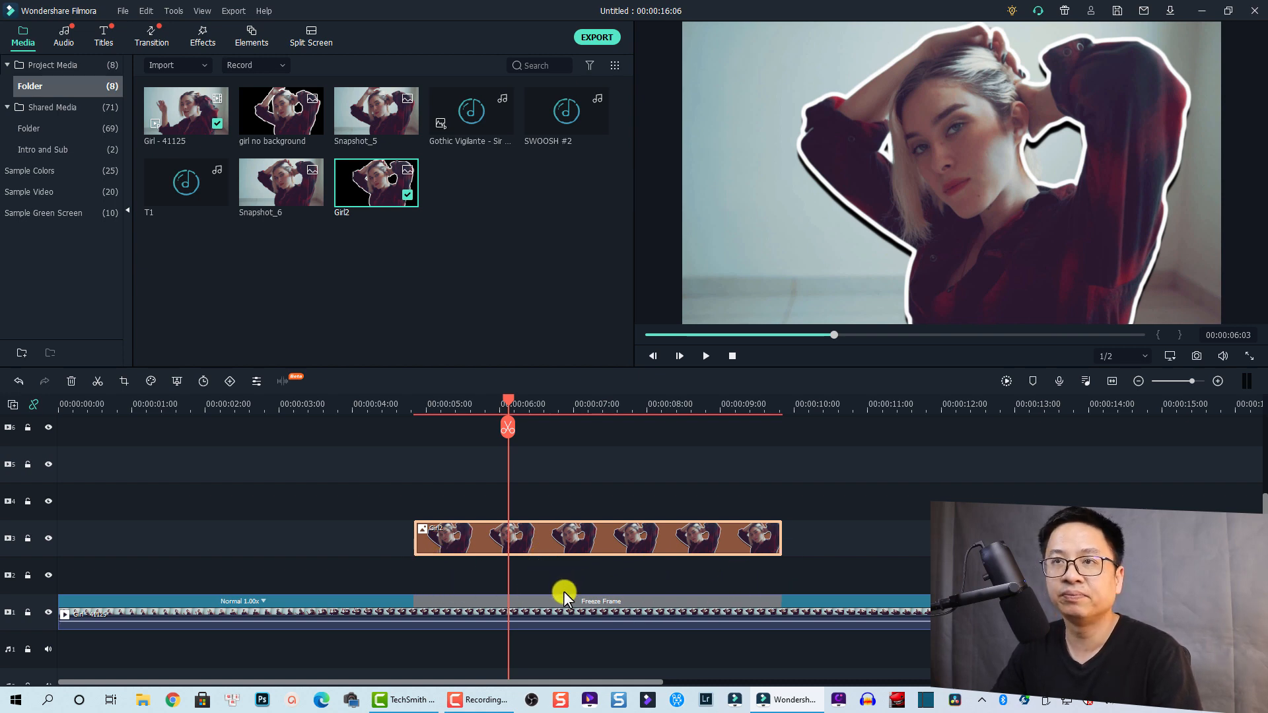
# Search effects for 'blur', drop Square Blur on track 2 under Girl2, and preview
pyautogui.click(201, 35)
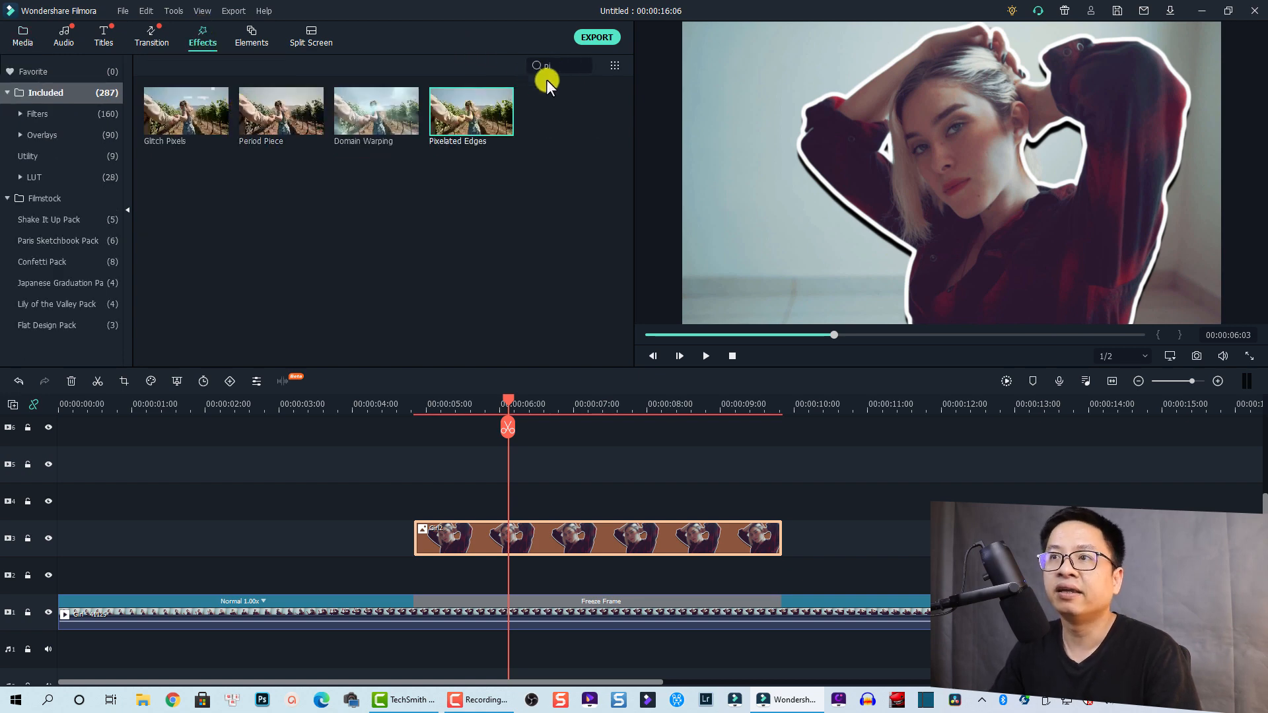
pyautogui.doubleClick(530, 66)
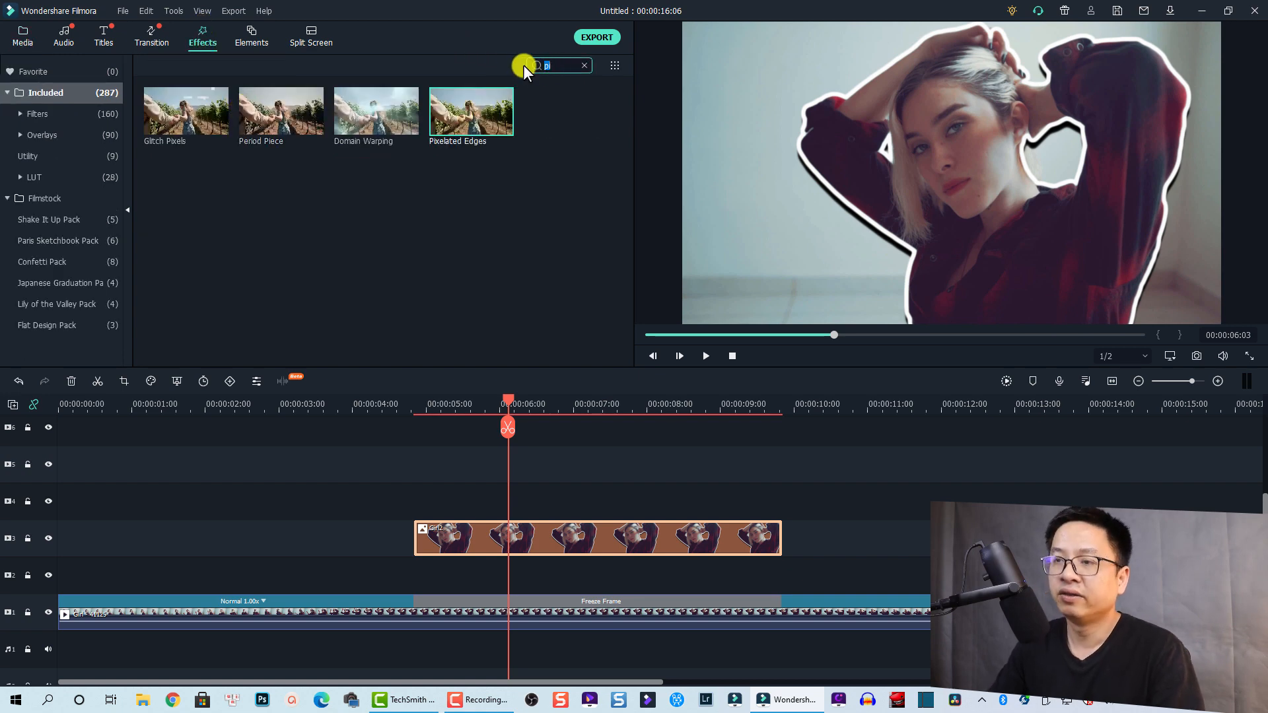
pyautogui.write('blur')
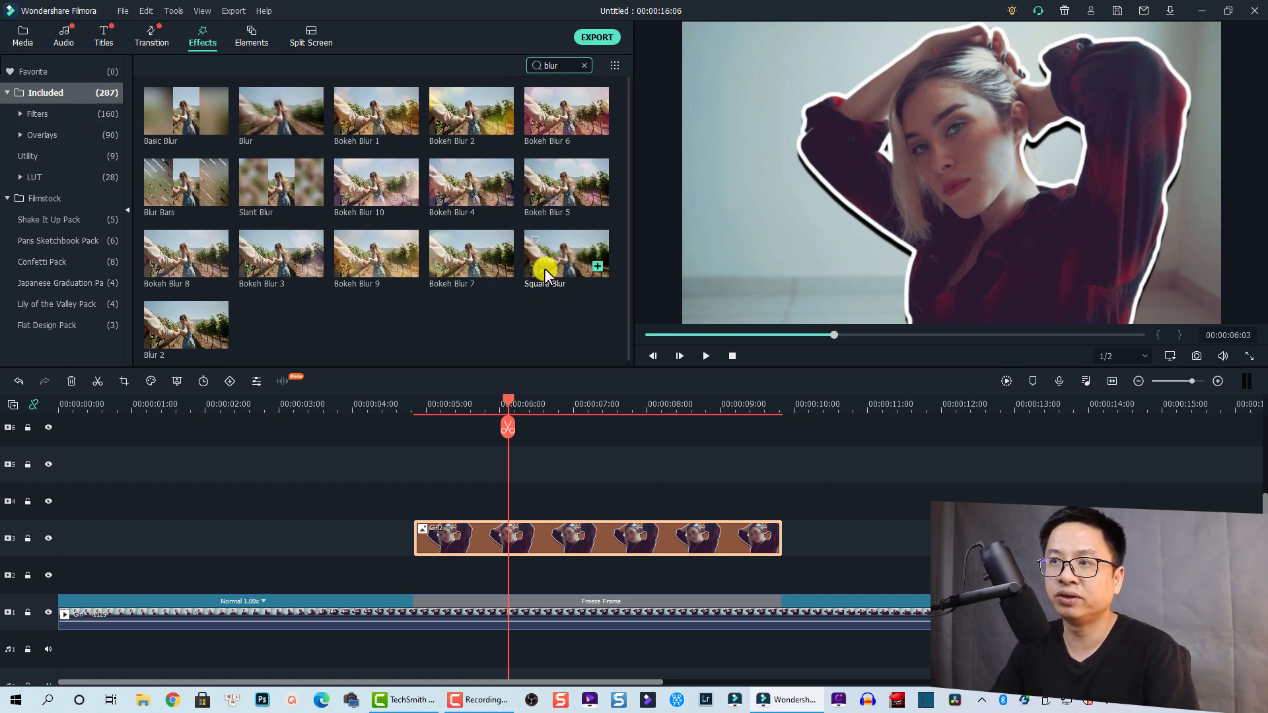
pyautogui.moveTo(544, 268); pyautogui.dragTo(420, 582)
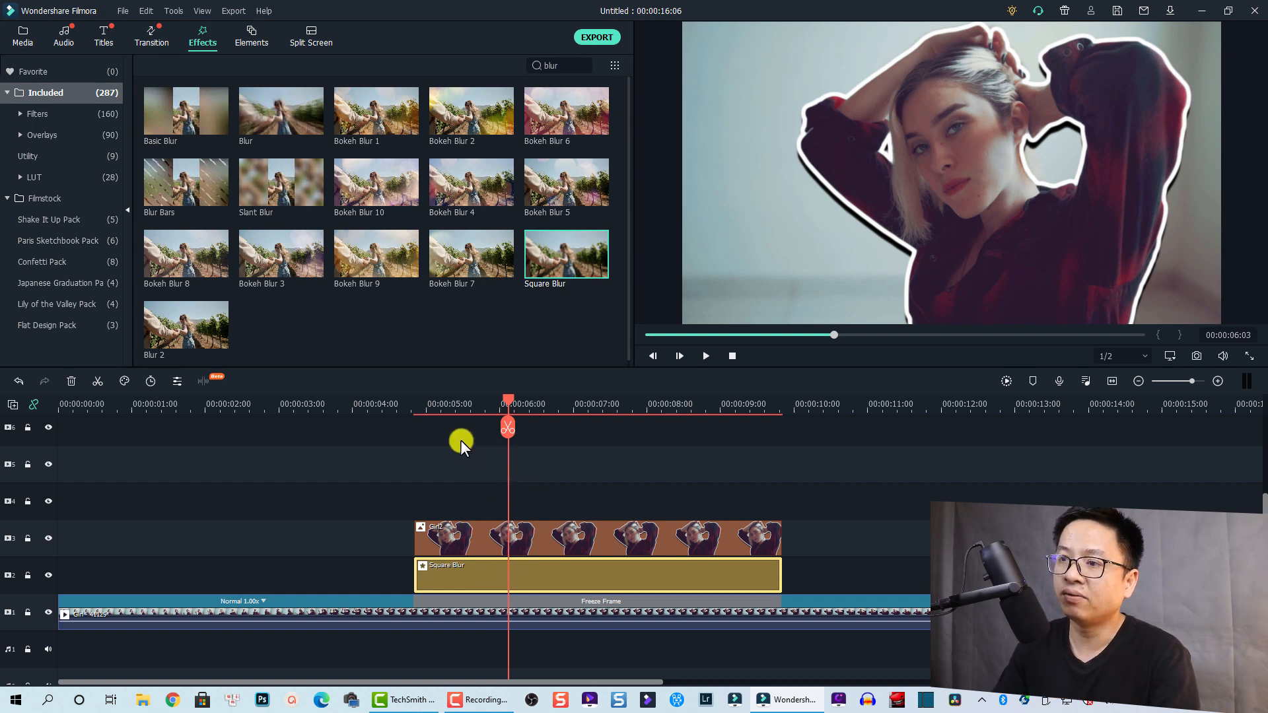
pyautogui.click(394, 409)
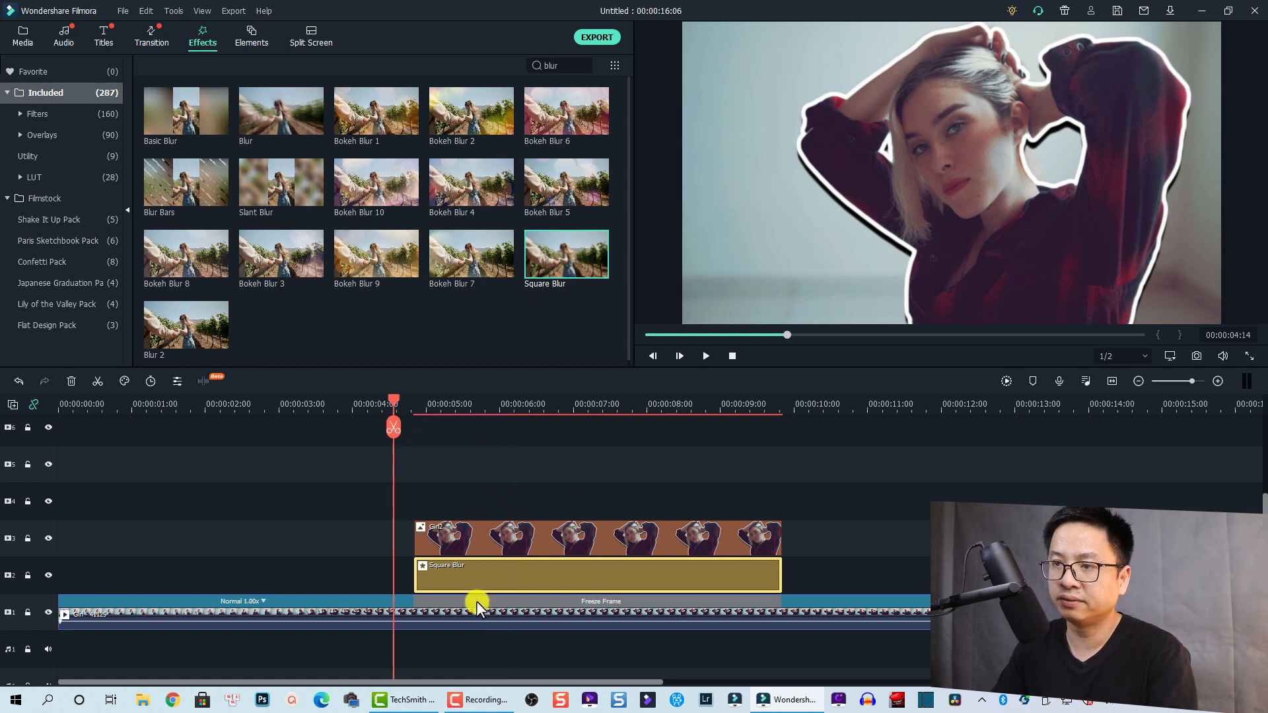
pyautogui.press('space')
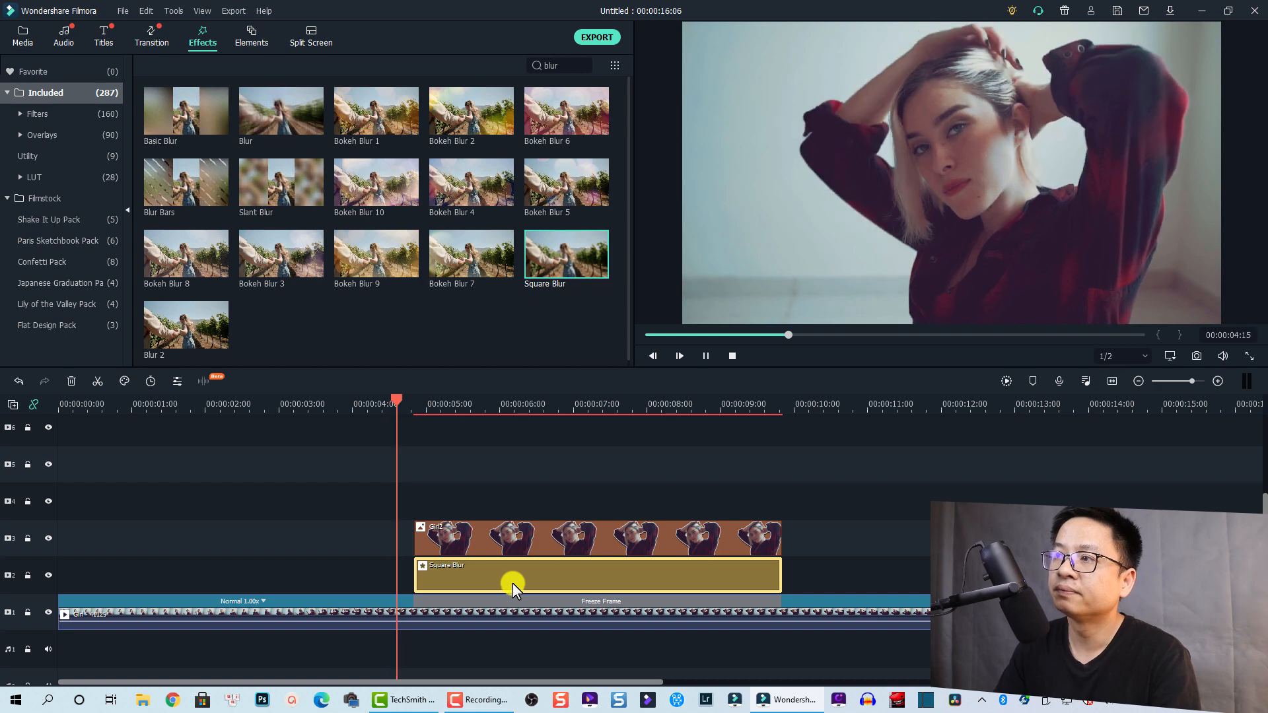
pyautogui.press('space')
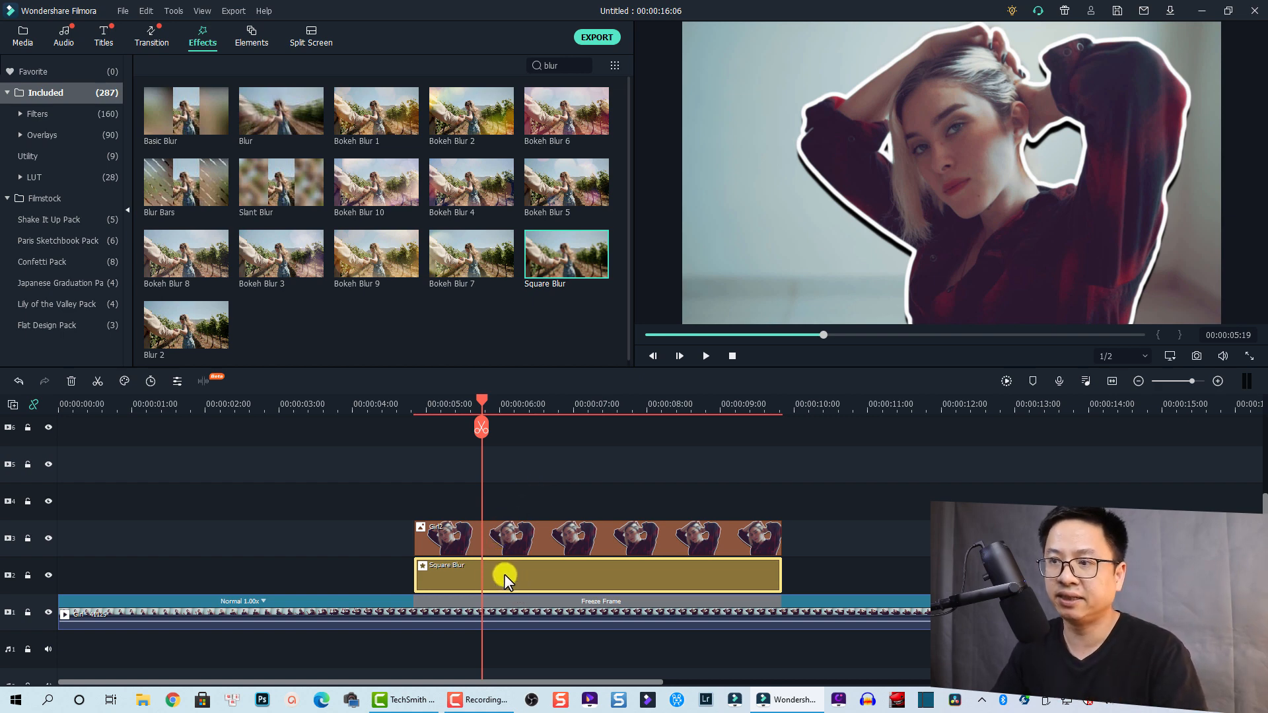
# Raise the Square Blur's Size slider to 15 and confirm with OK
pyautogui.doubleClick(466, 573)
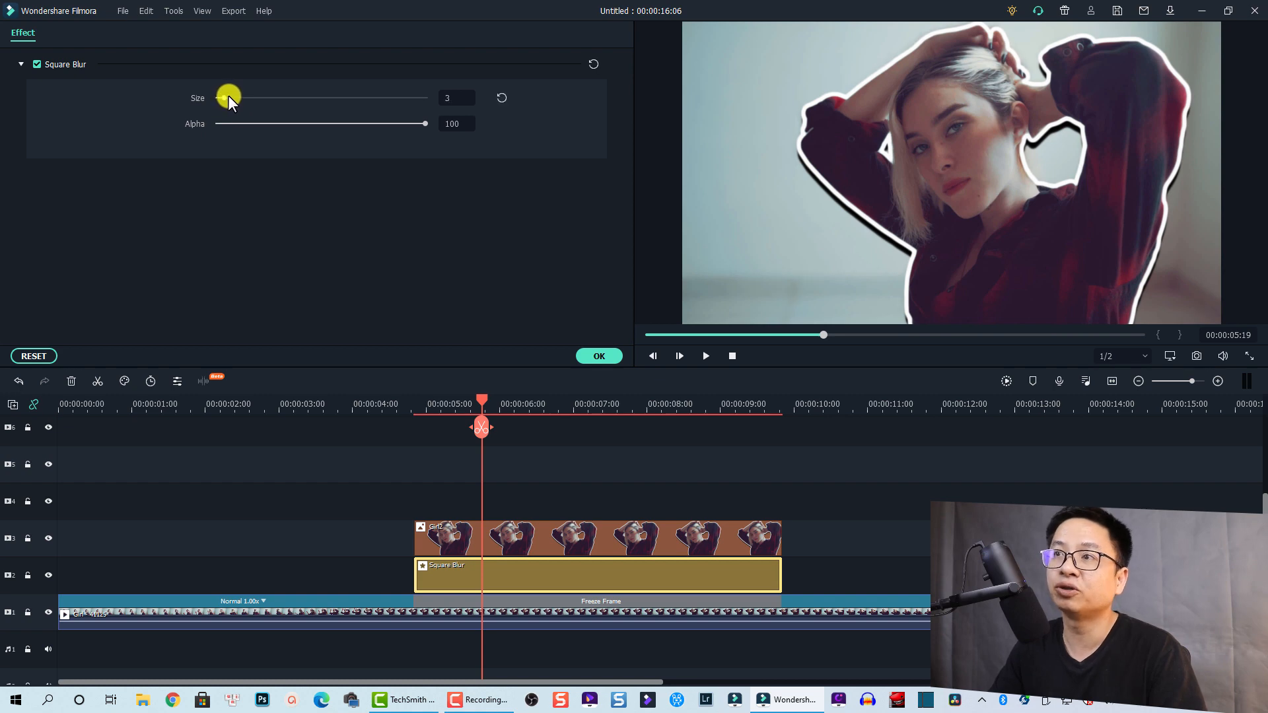
pyautogui.moveTo(232, 95)
pyautogui.mouseDown()
pyautogui.moveTo(260, 99)
pyautogui.moveTo(250, 101)
pyautogui.mouseUp()
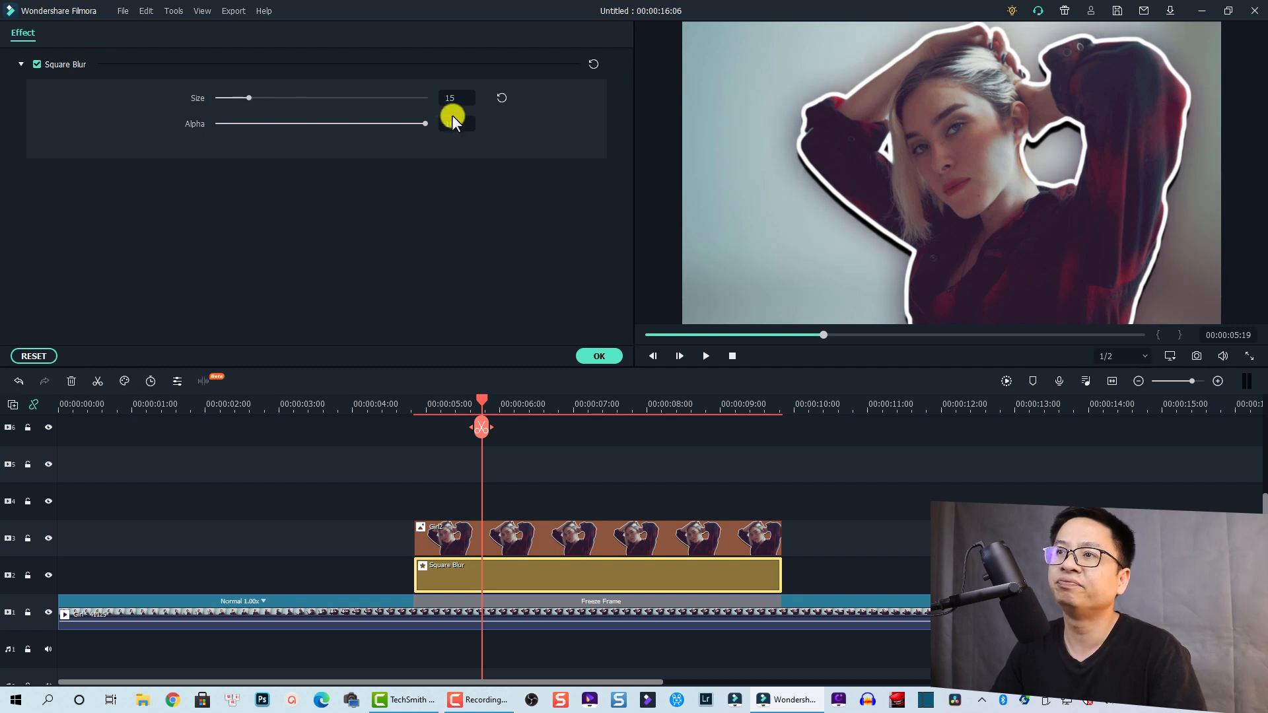
pyautogui.click(596, 358)
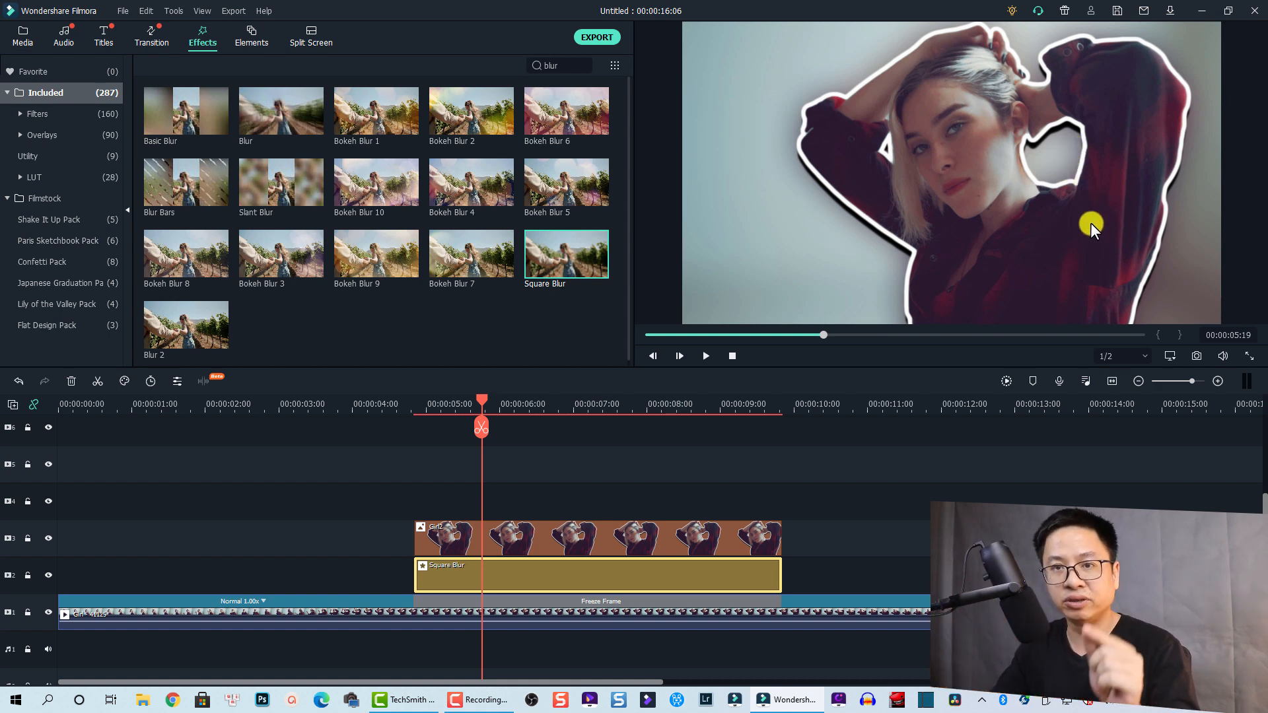
pyautogui.click(557, 516)
# Select Girl2 and add a starting animation keyframe at the clip's beginning
pyautogui.hotkey('shift', 'Home')
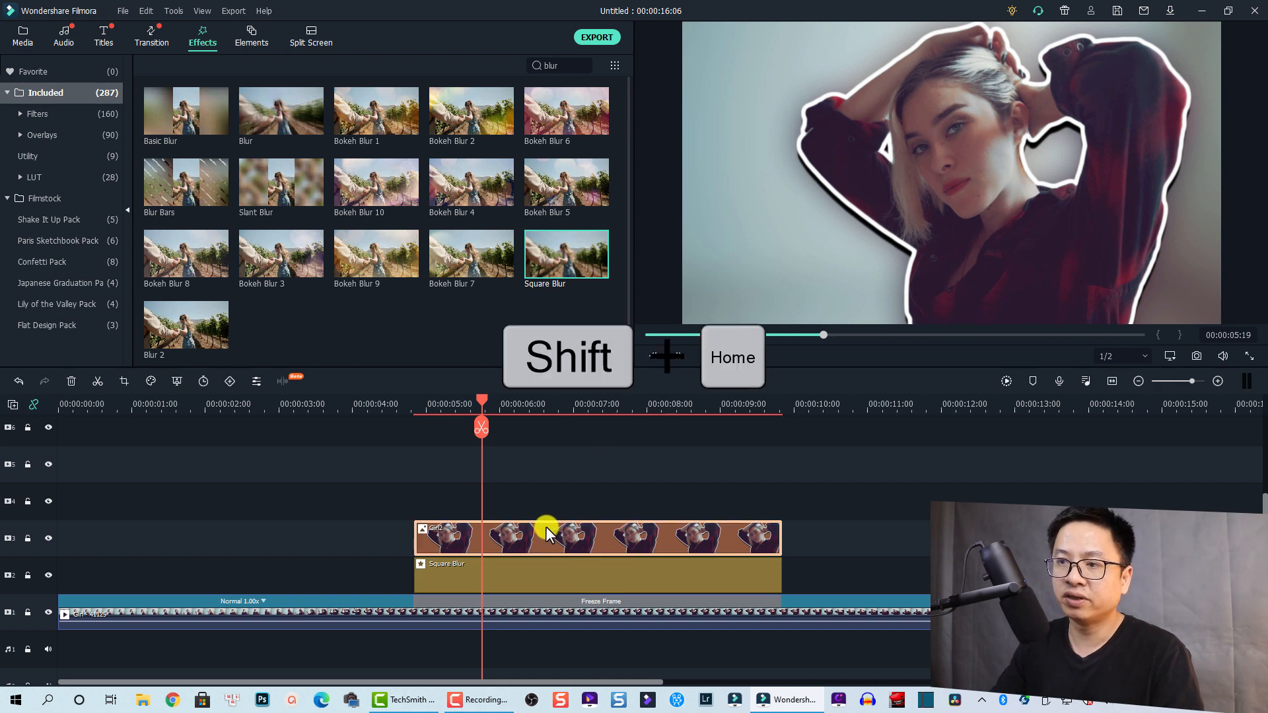
pyautogui.click(545, 526)
pyautogui.hotkey('shift', 'Home')
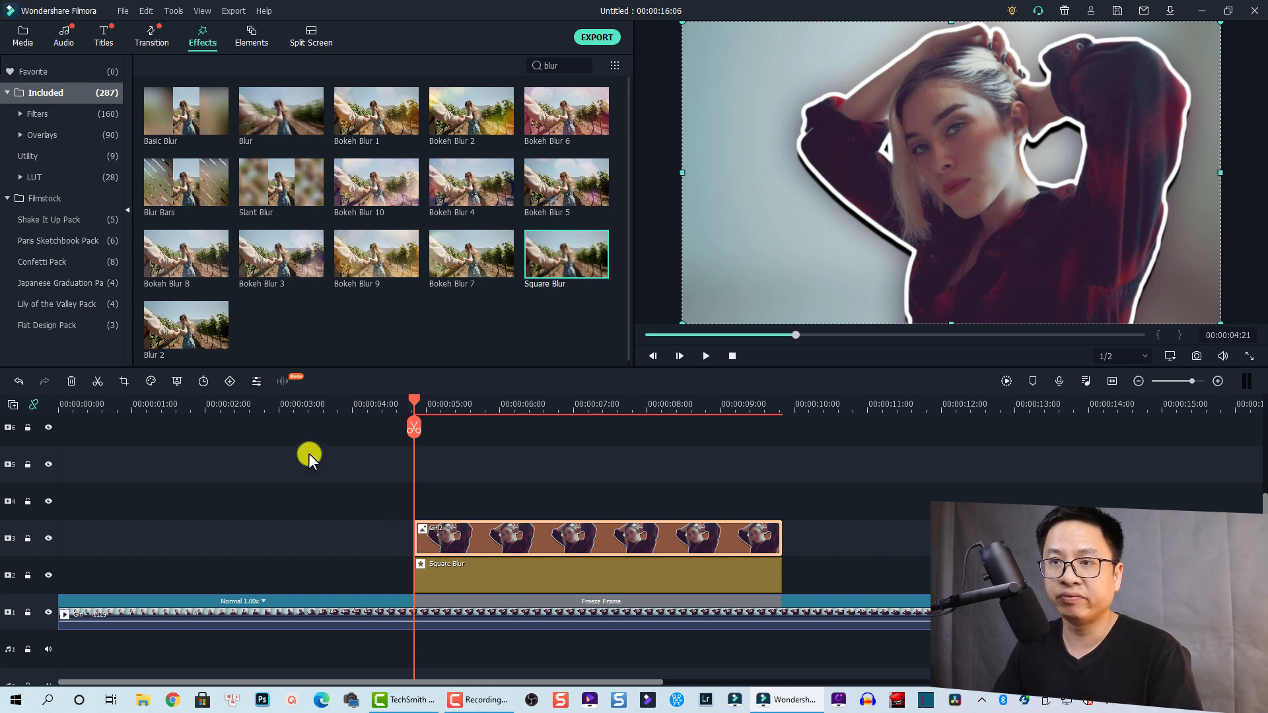
pyautogui.click(230, 378)
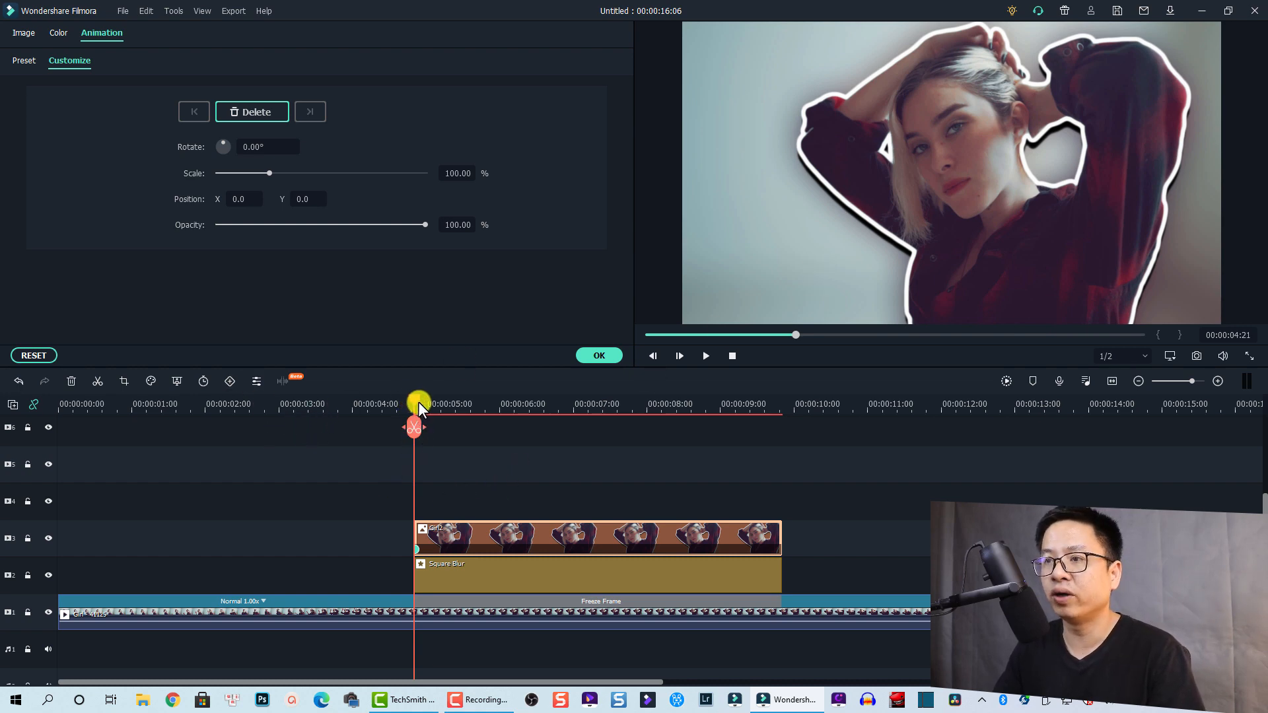
# At 00:00:05:05, move Girl2 to X 140 and scale it to 124.84%, then preview
pyautogui.moveTo(418, 402); pyautogui.dragTo(455, 414)
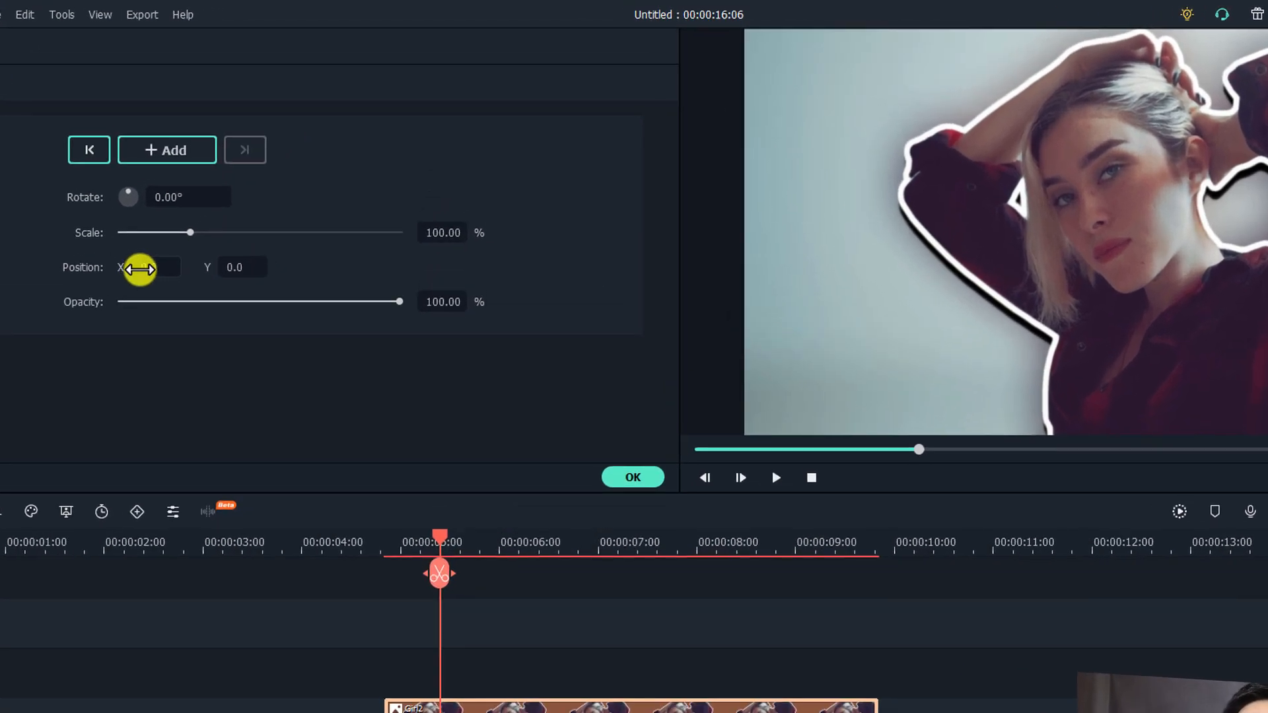
pyautogui.moveTo(139, 269); pyautogui.dragTo(771, 487)
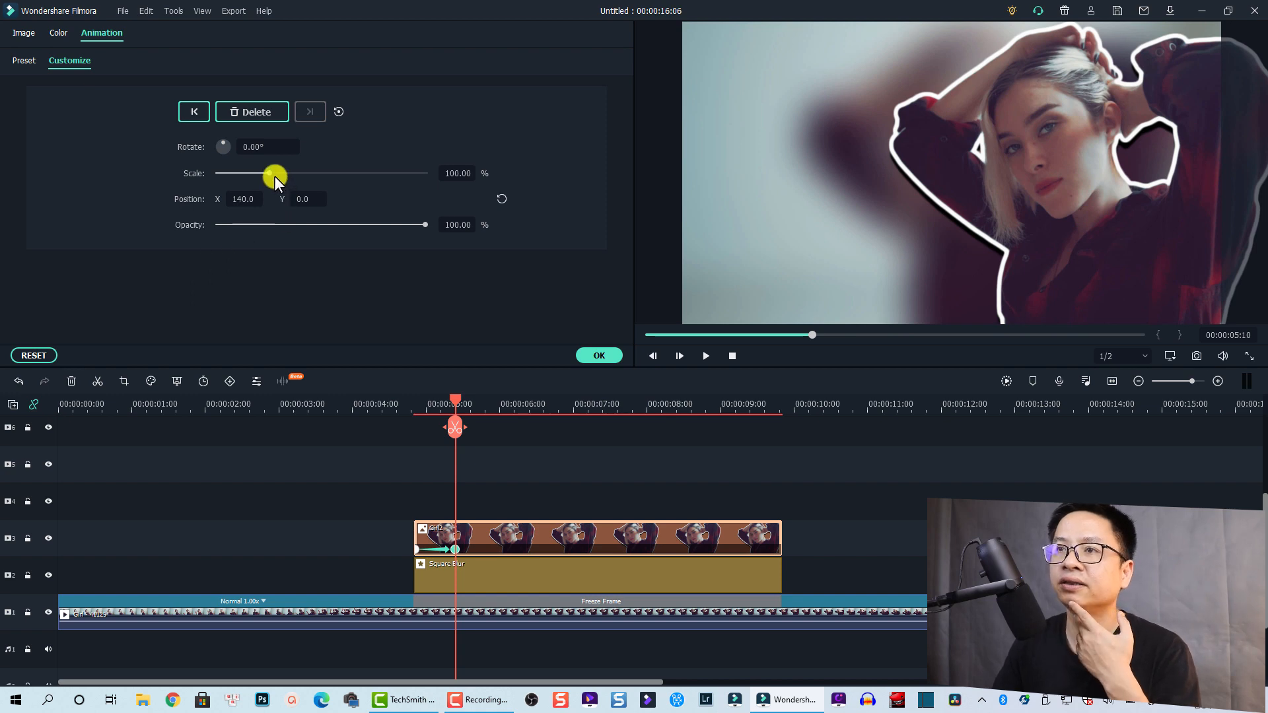
pyautogui.moveTo(272, 171); pyautogui.dragTo(282, 173)
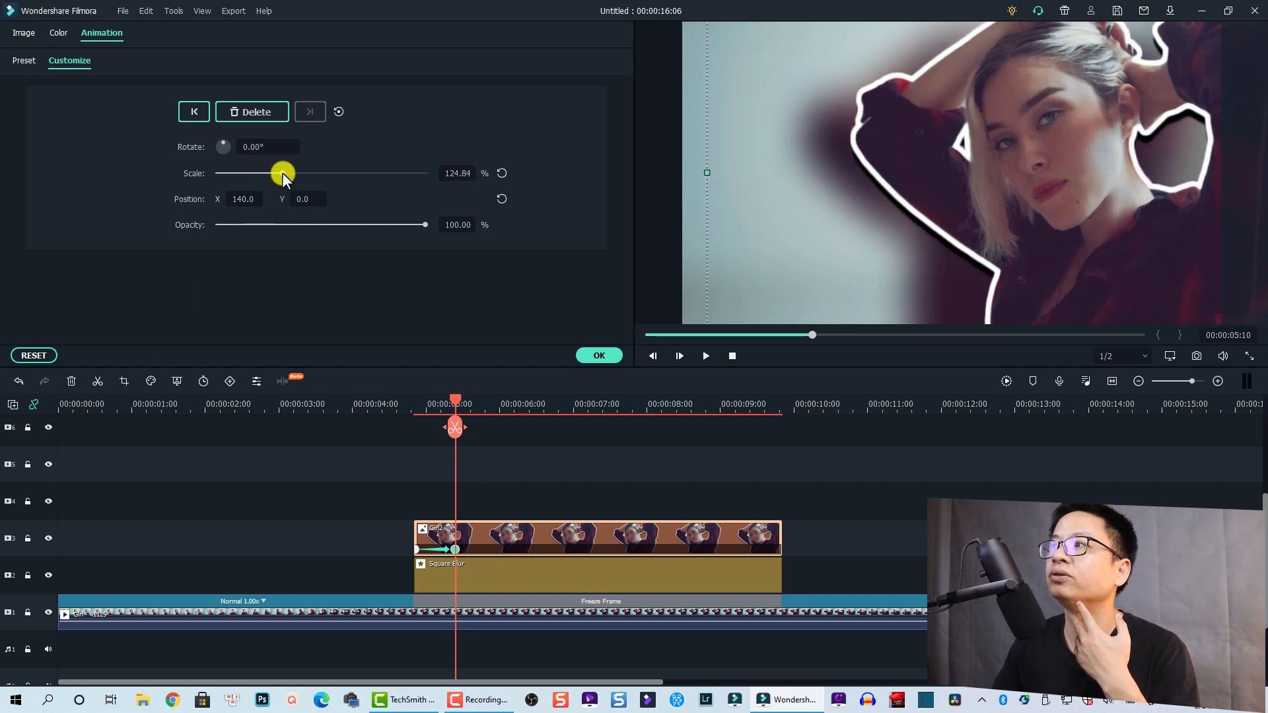
pyautogui.click(261, 400)
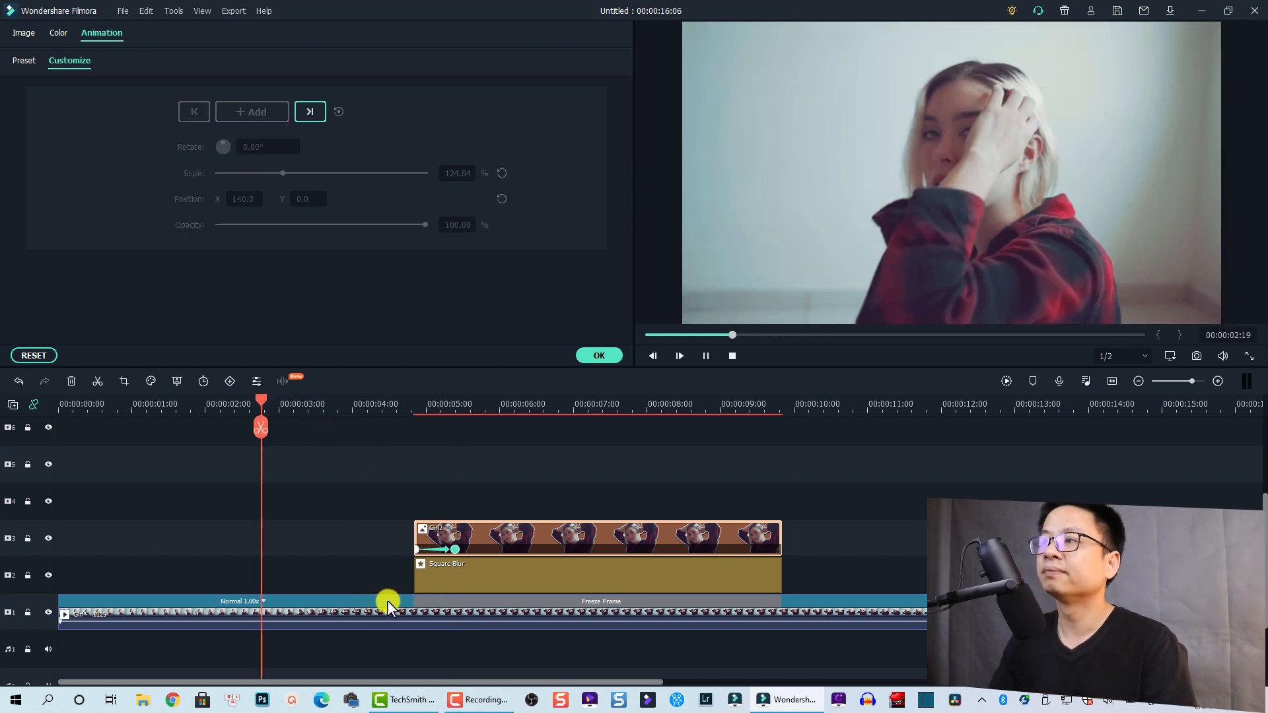
pyautogui.press('space')
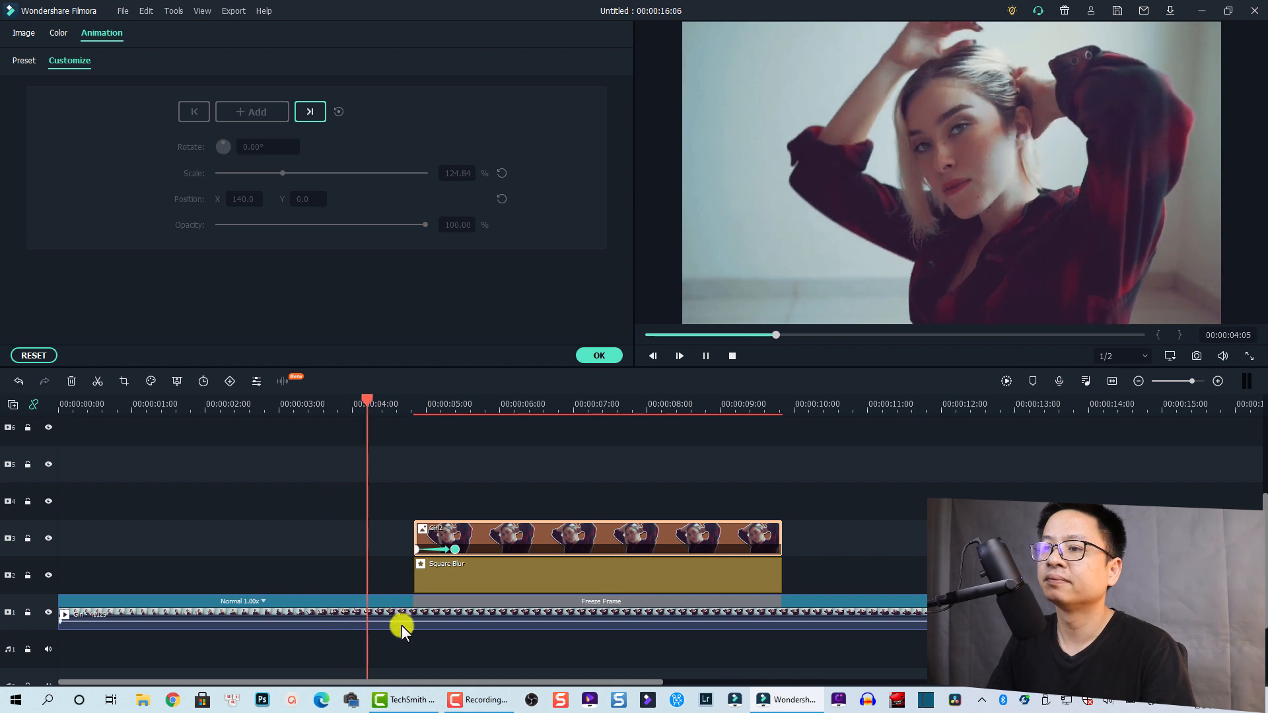
pyautogui.press('space')
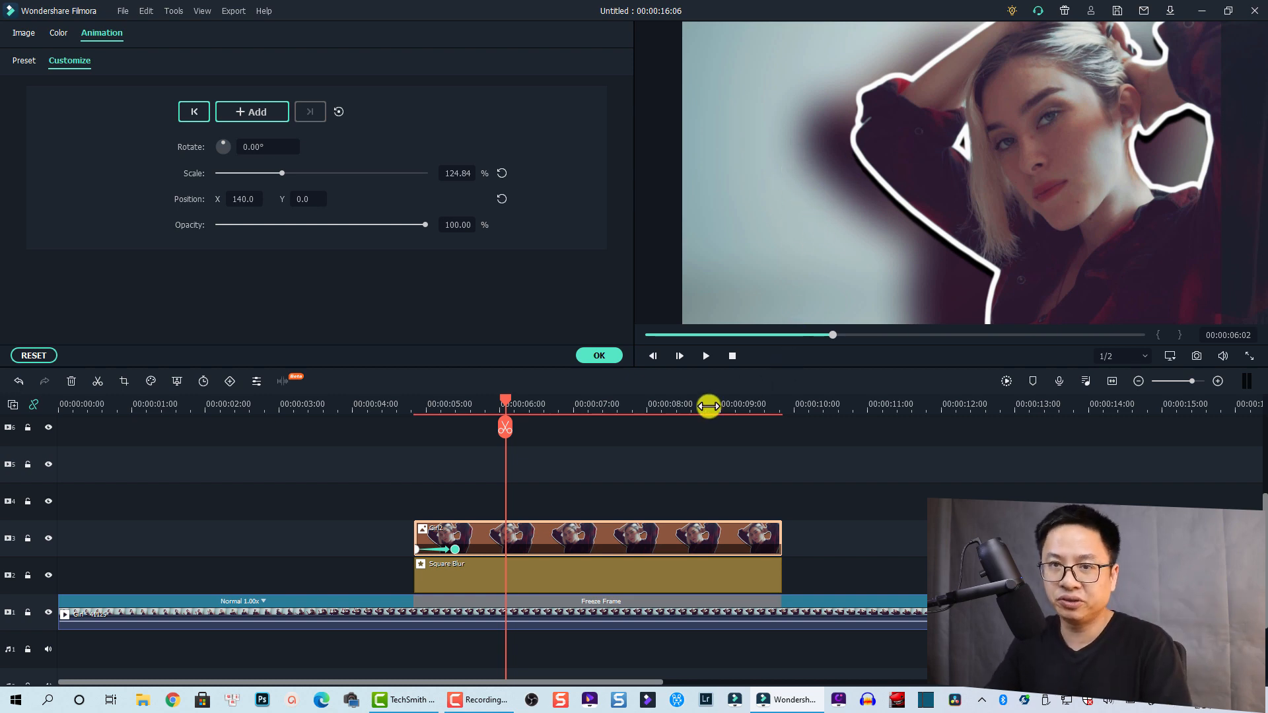
# Set the Square Blur size to 20 and apply it
pyautogui.click(522, 575)
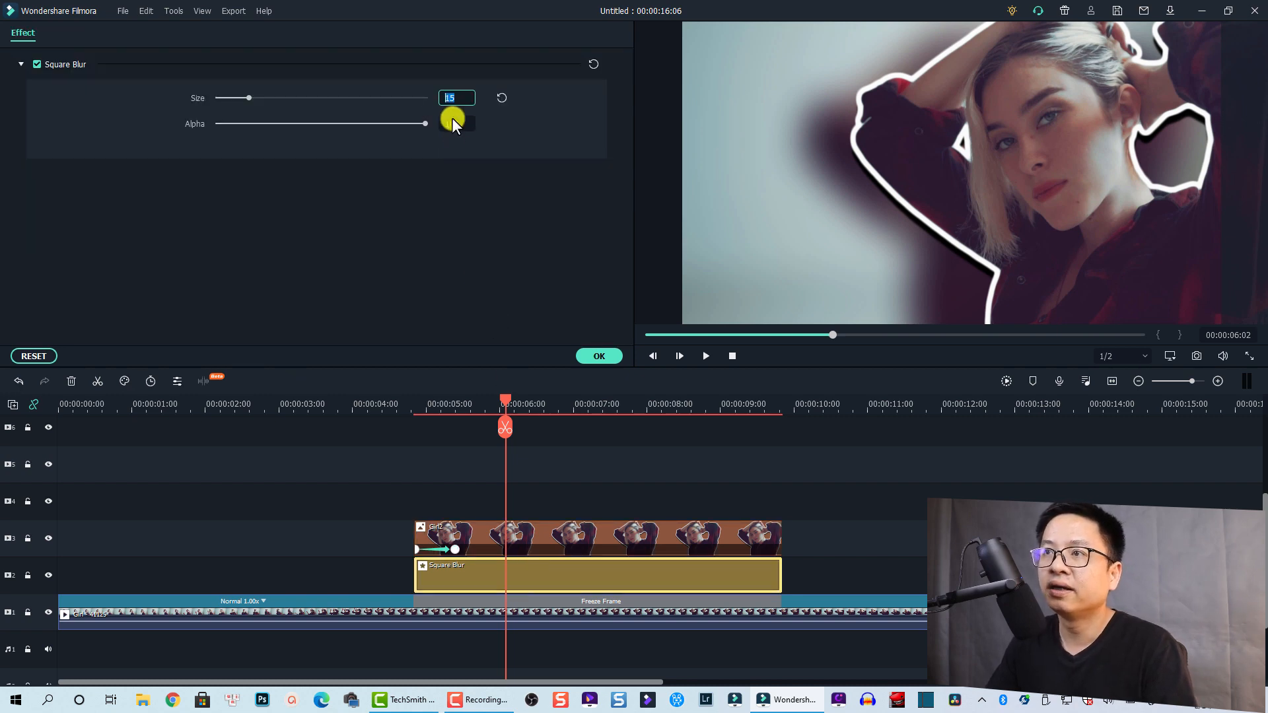
pyautogui.write('20')
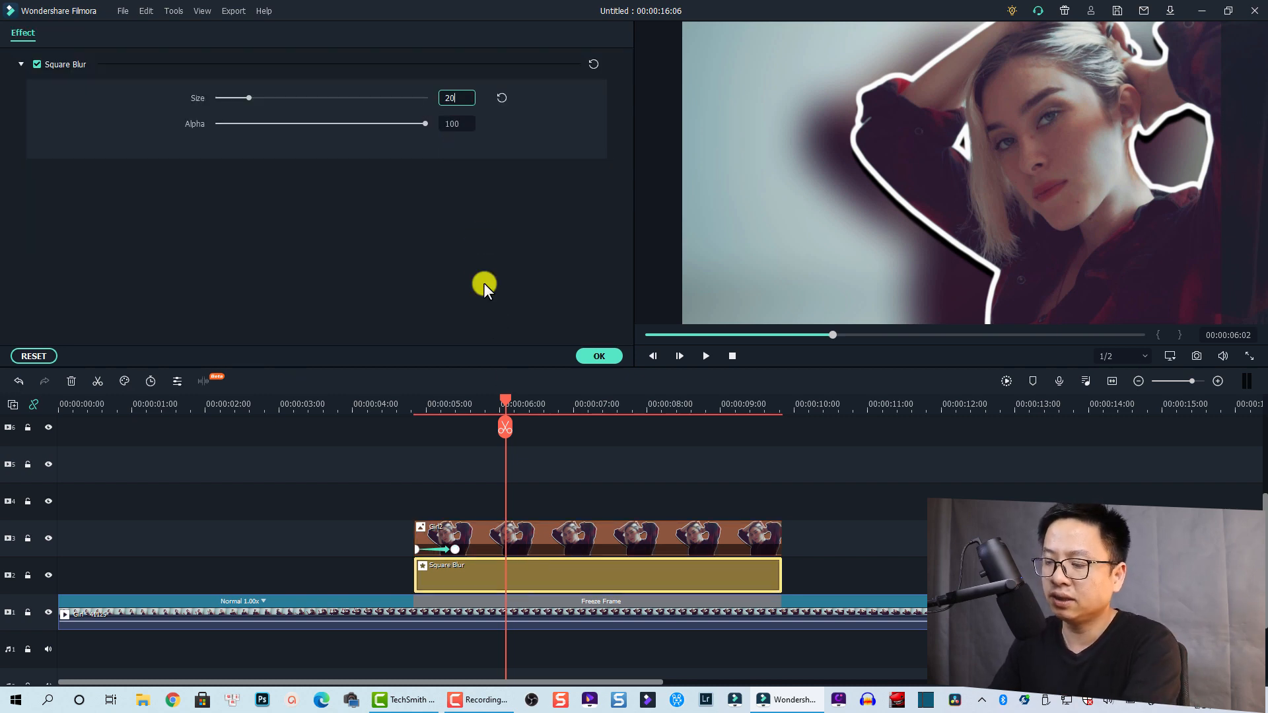
pyautogui.press('Return')
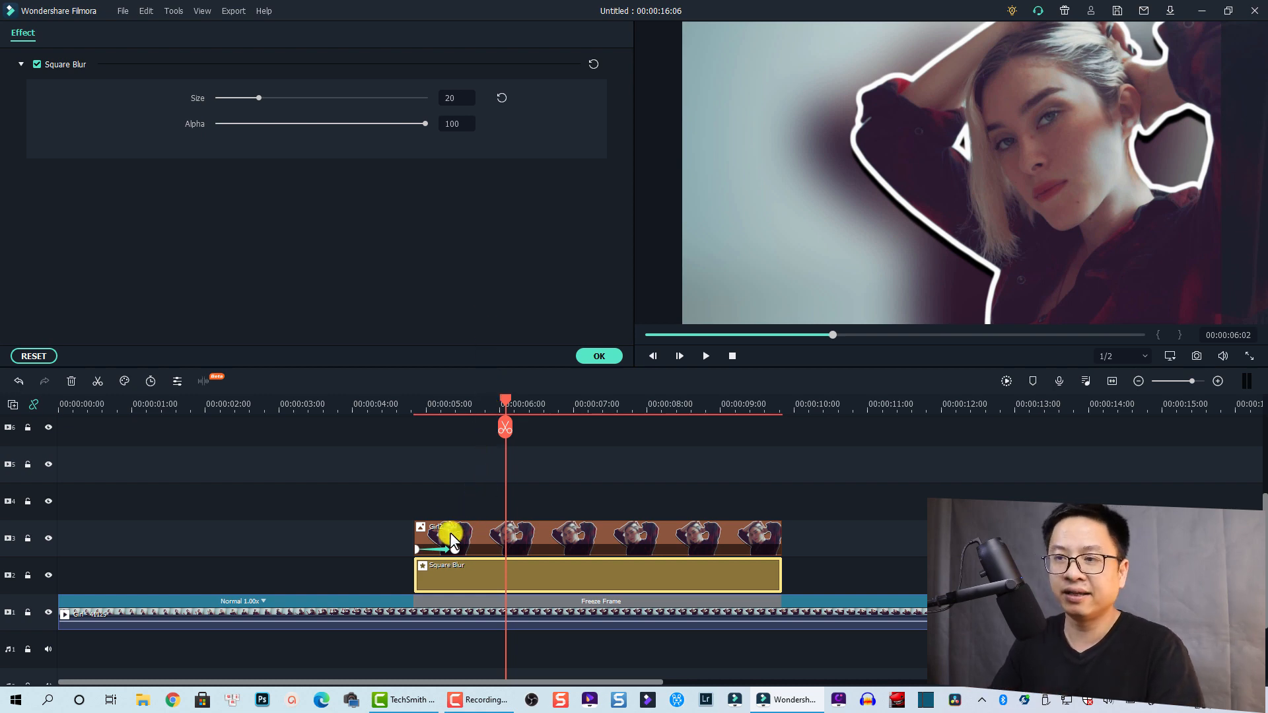
pyautogui.click(352, 400)
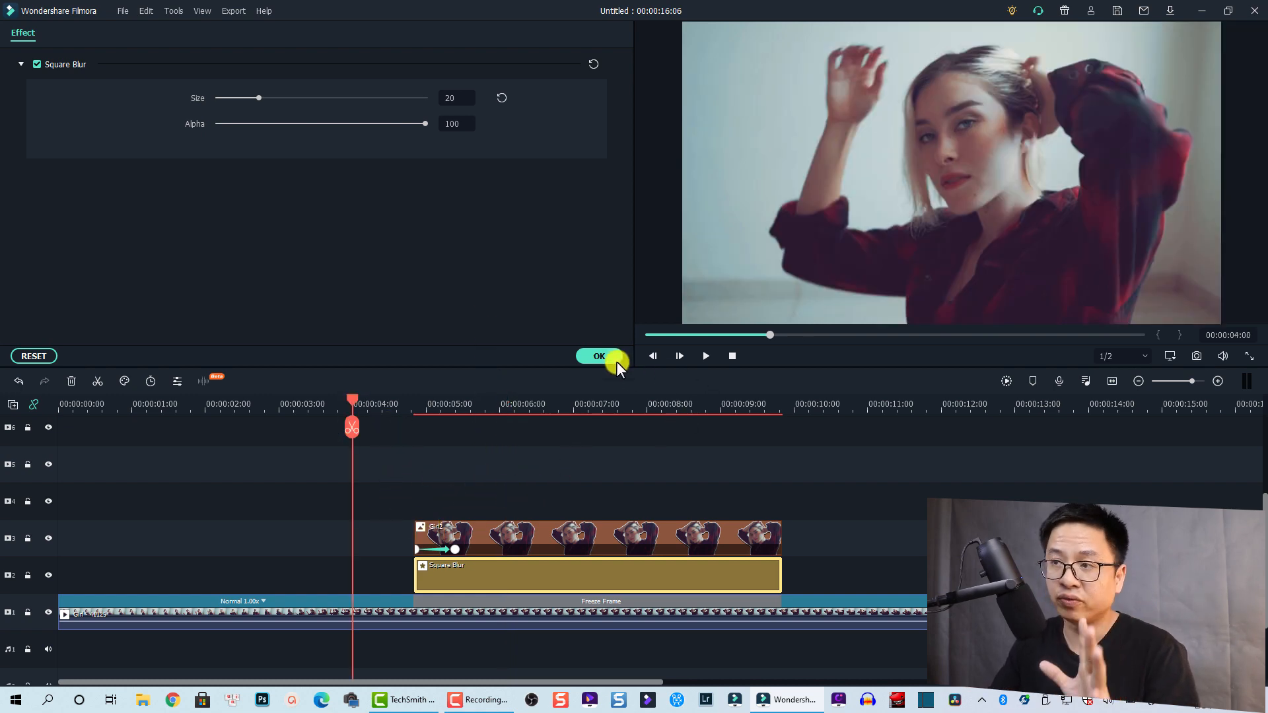
pyautogui.click(602, 356)
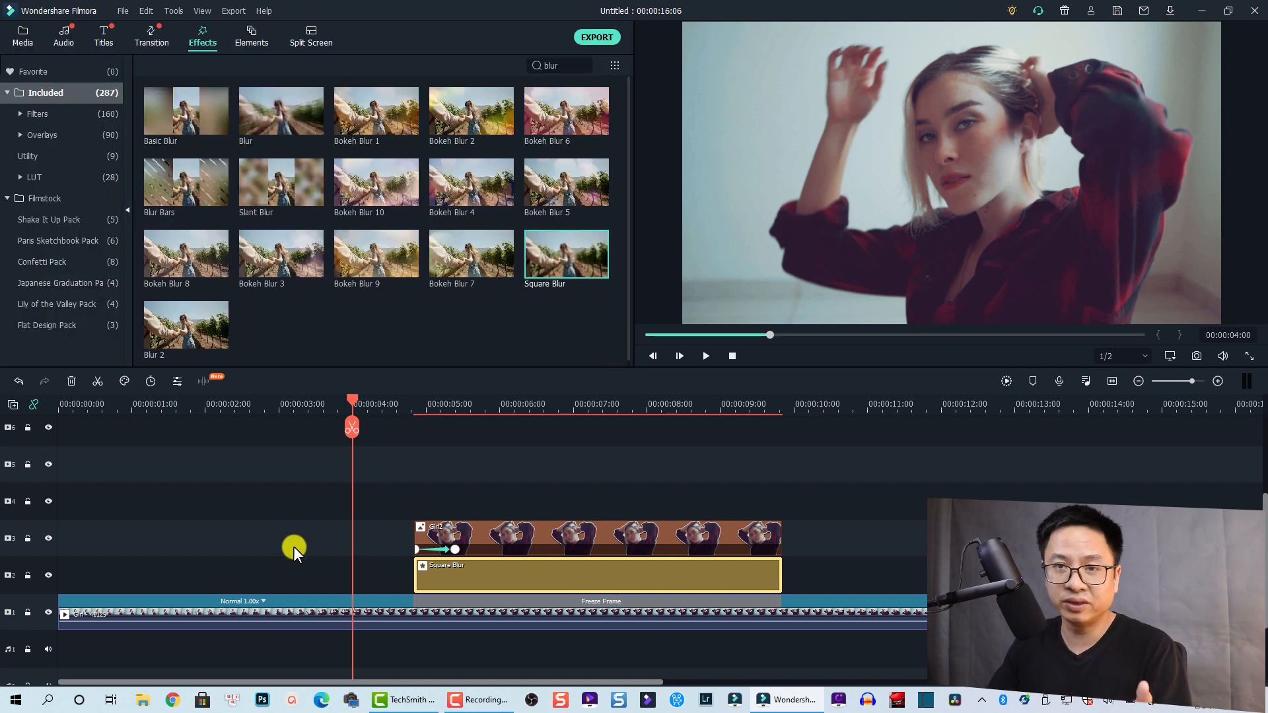
# Preview the stronger blur, park the playhead at 00:00:05:19, and open the Titles library
pyautogui.press('space')
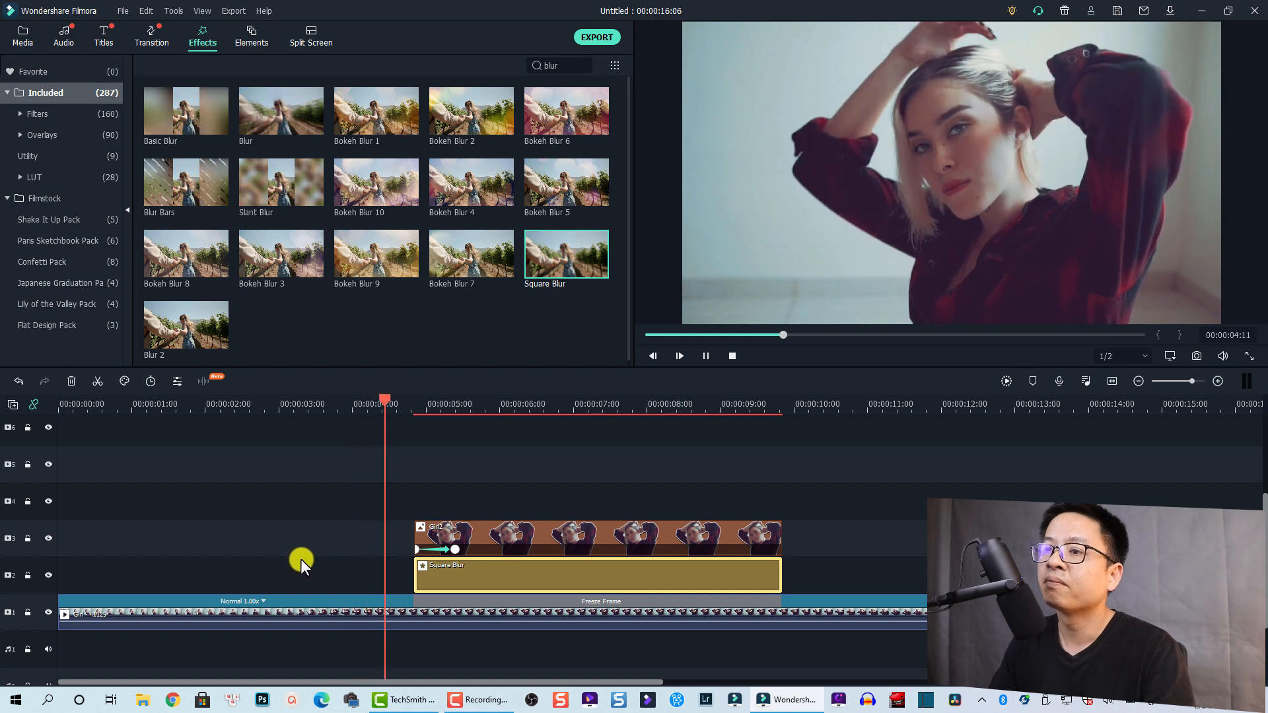
pyautogui.press('space')
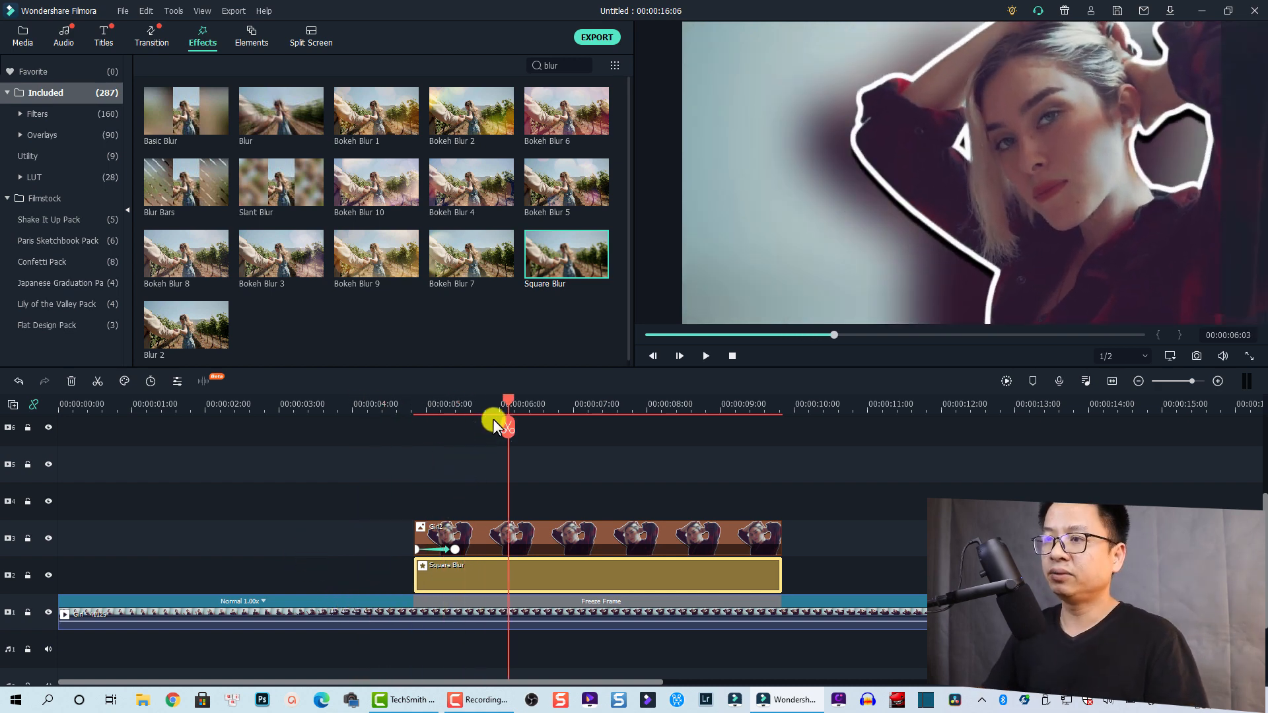
pyautogui.moveTo(504, 398); pyautogui.dragTo(481, 403)
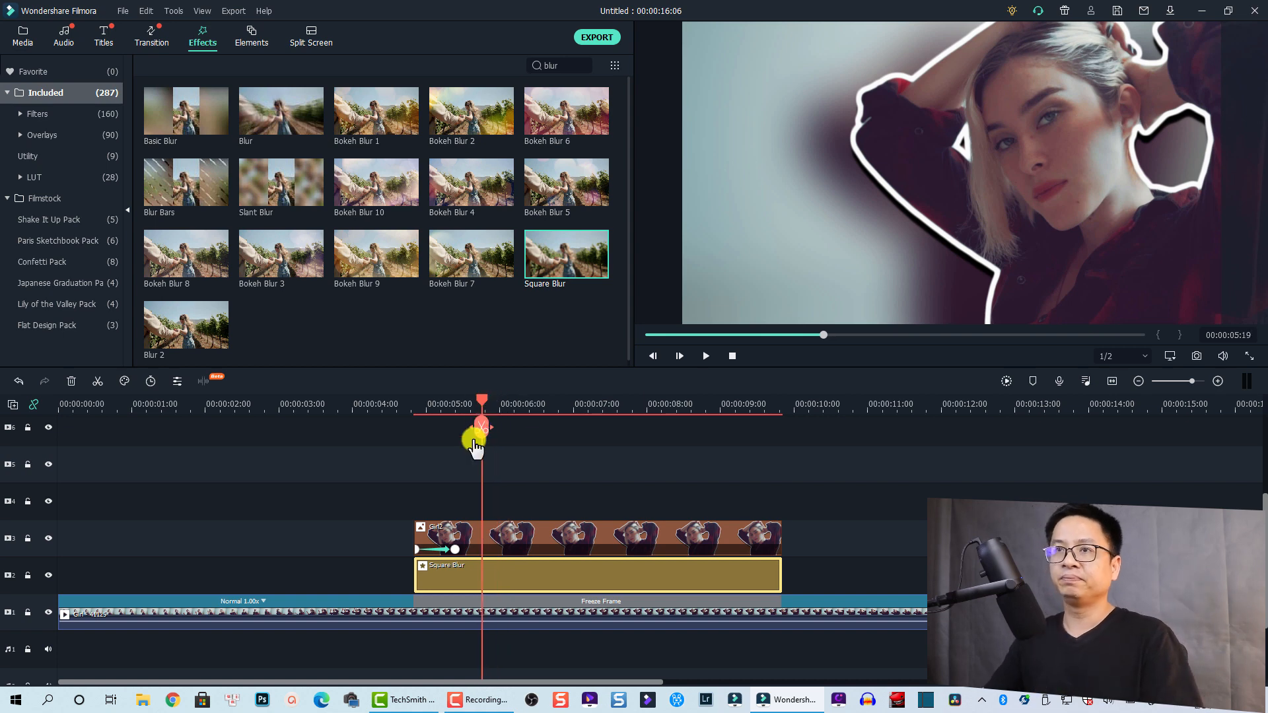
pyautogui.click(102, 37)
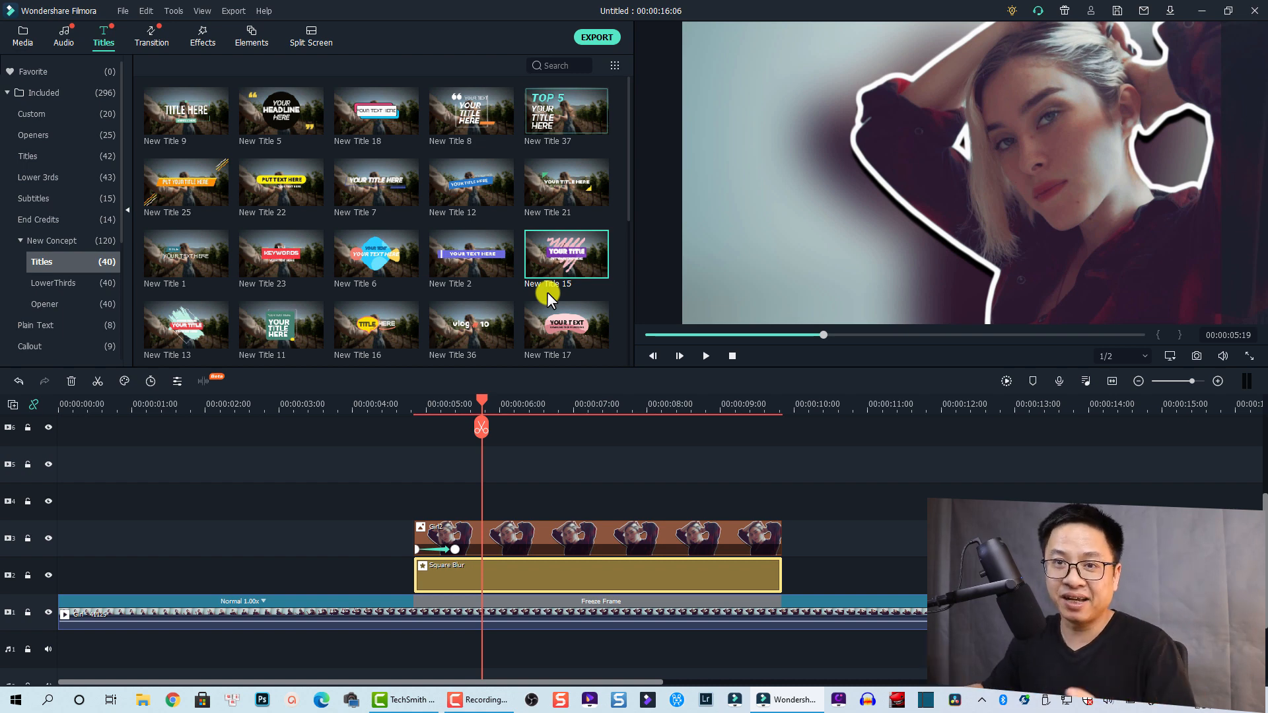
# Place New Title 15 on track 4 above Girl2, preview it, and open Advanced Edit
pyautogui.moveTo(553, 279)
pyautogui.moveTo(551, 270); pyautogui.dragTo(465, 506)
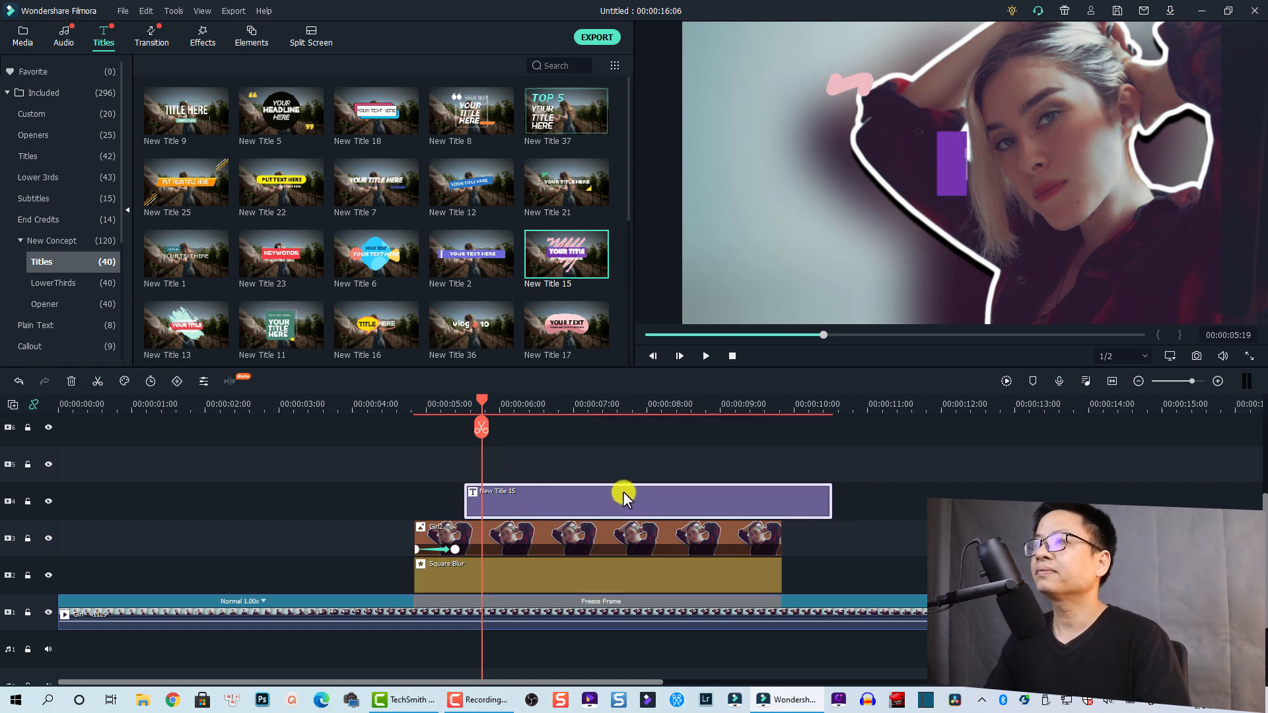
pyautogui.click(443, 407)
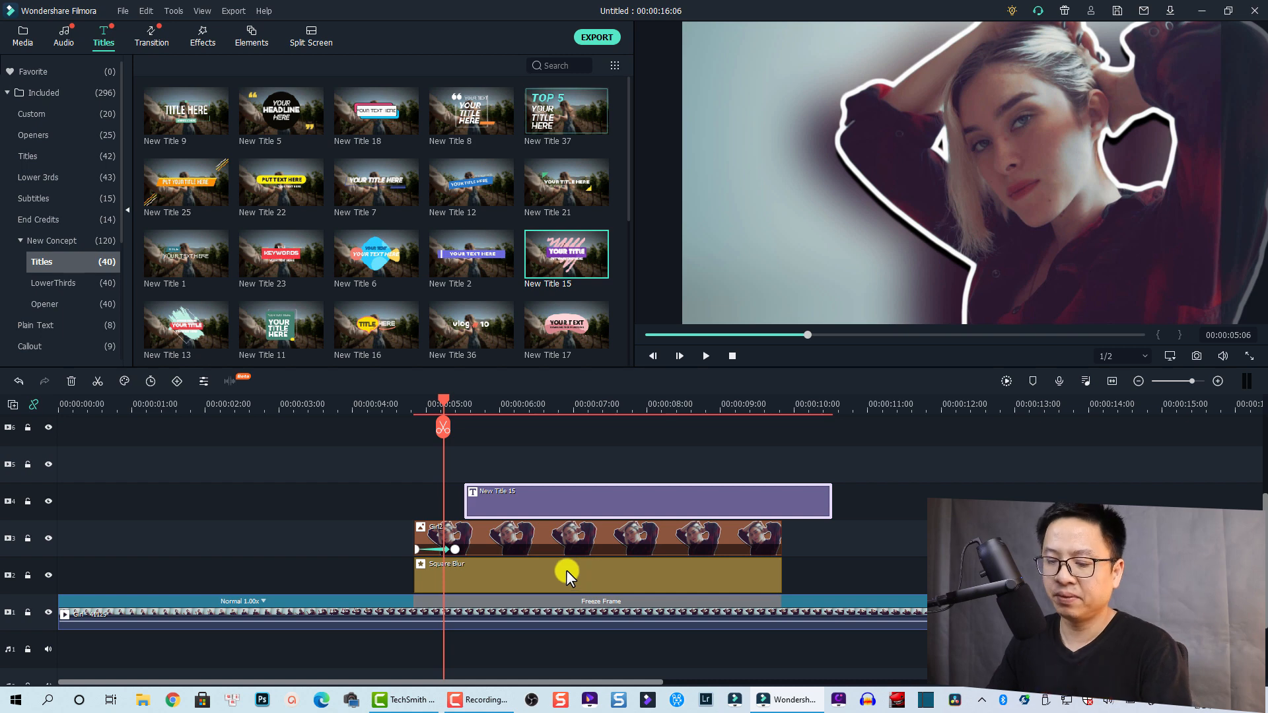
pyautogui.press('space')
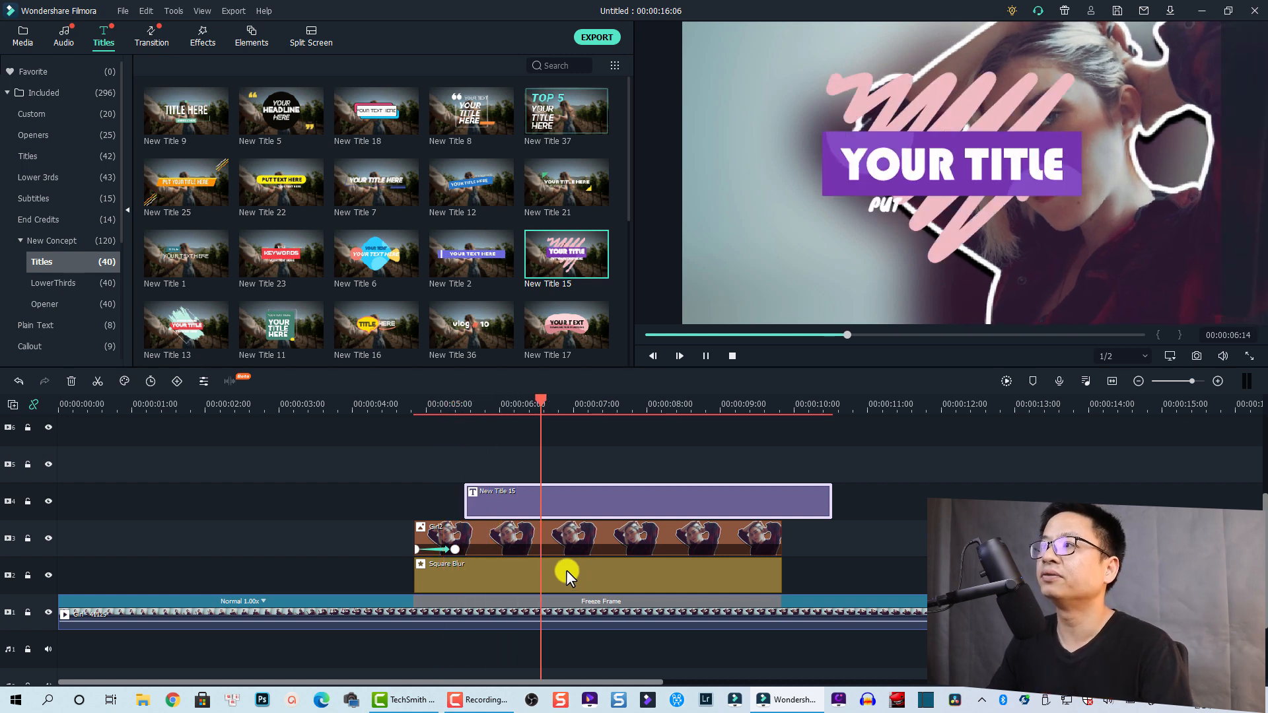
pyautogui.press('space')
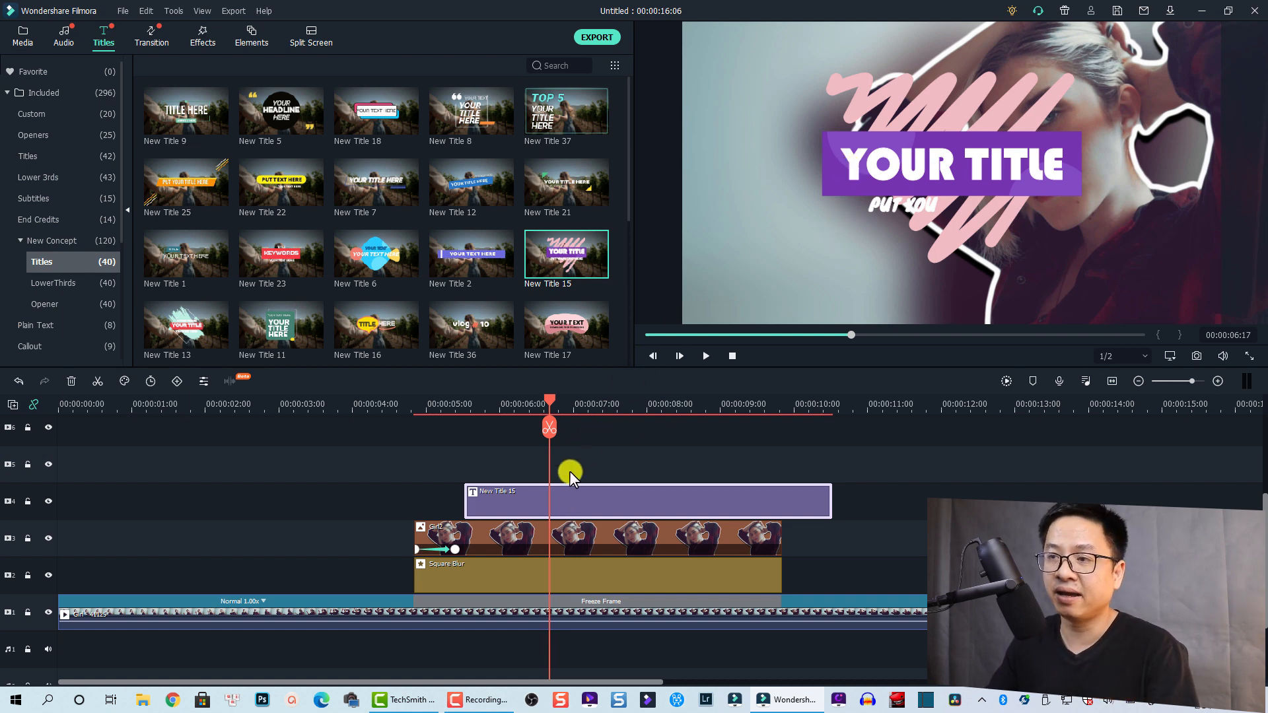
pyautogui.rightClick(553, 497)
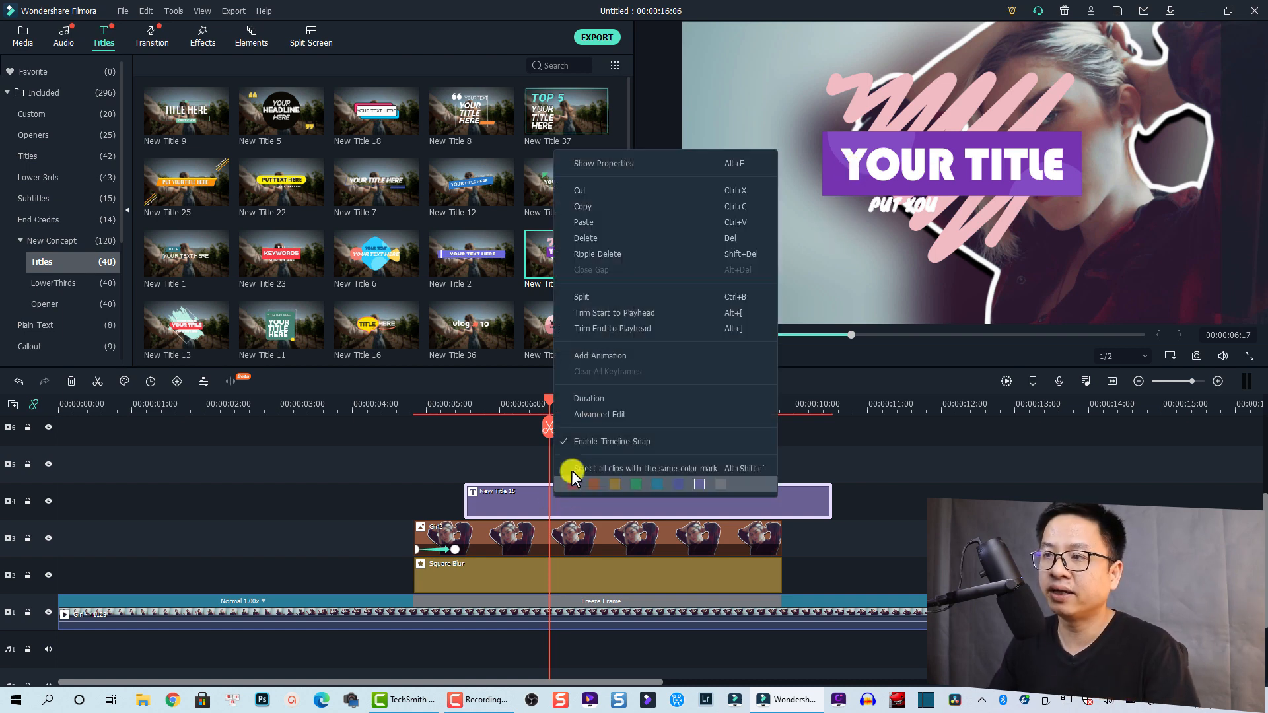
pyautogui.click(588, 414)
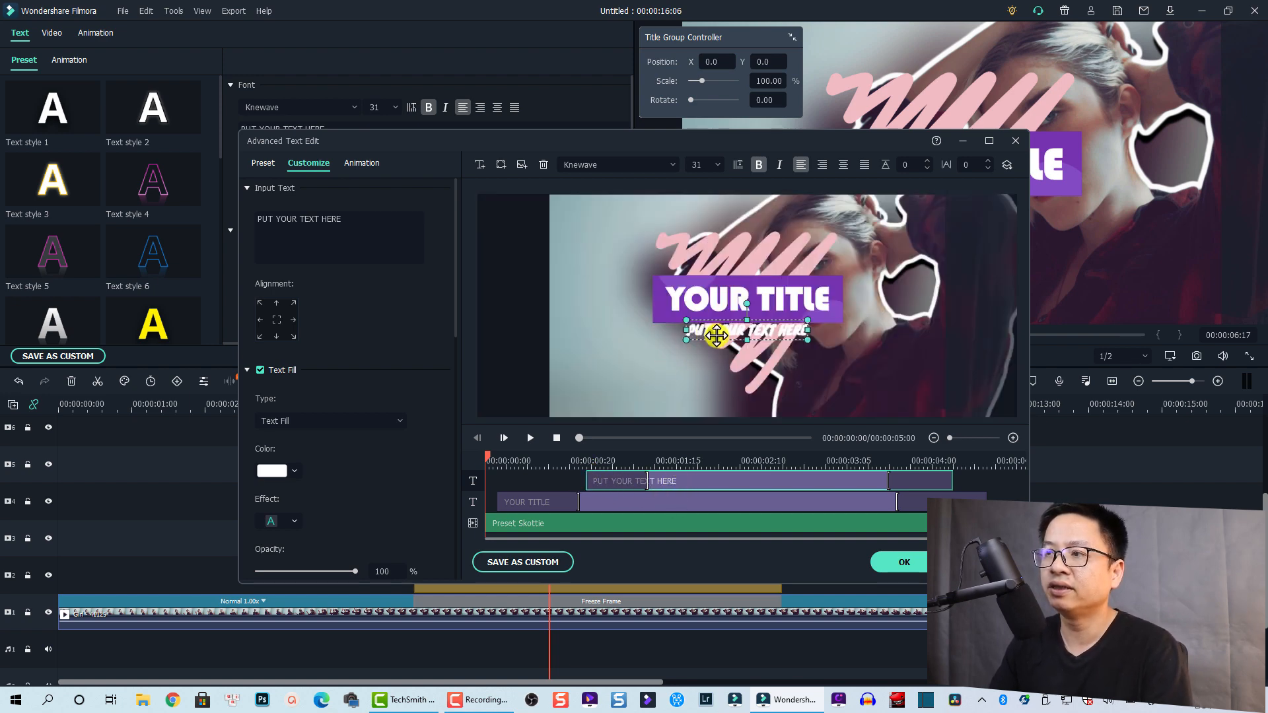
# Delete the subtitle line and replace YOUR TITLE with the person's name
pyautogui.click(543, 163)
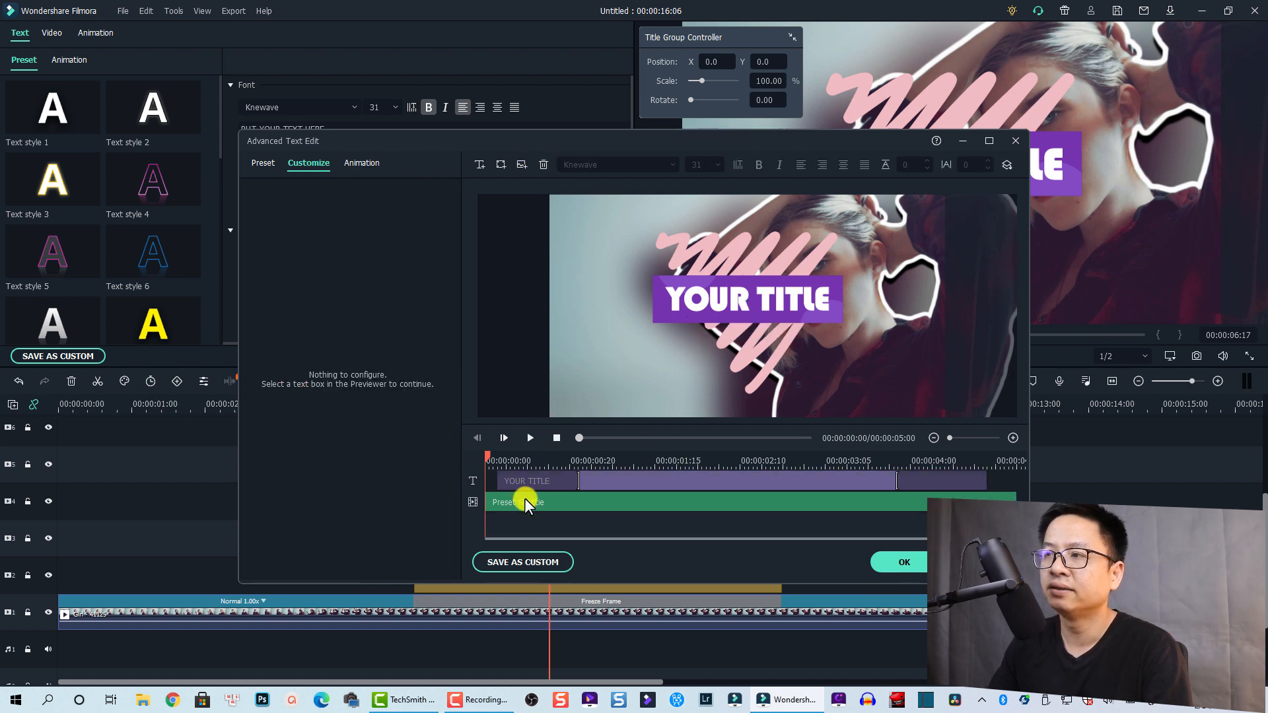
pyautogui.press('space')
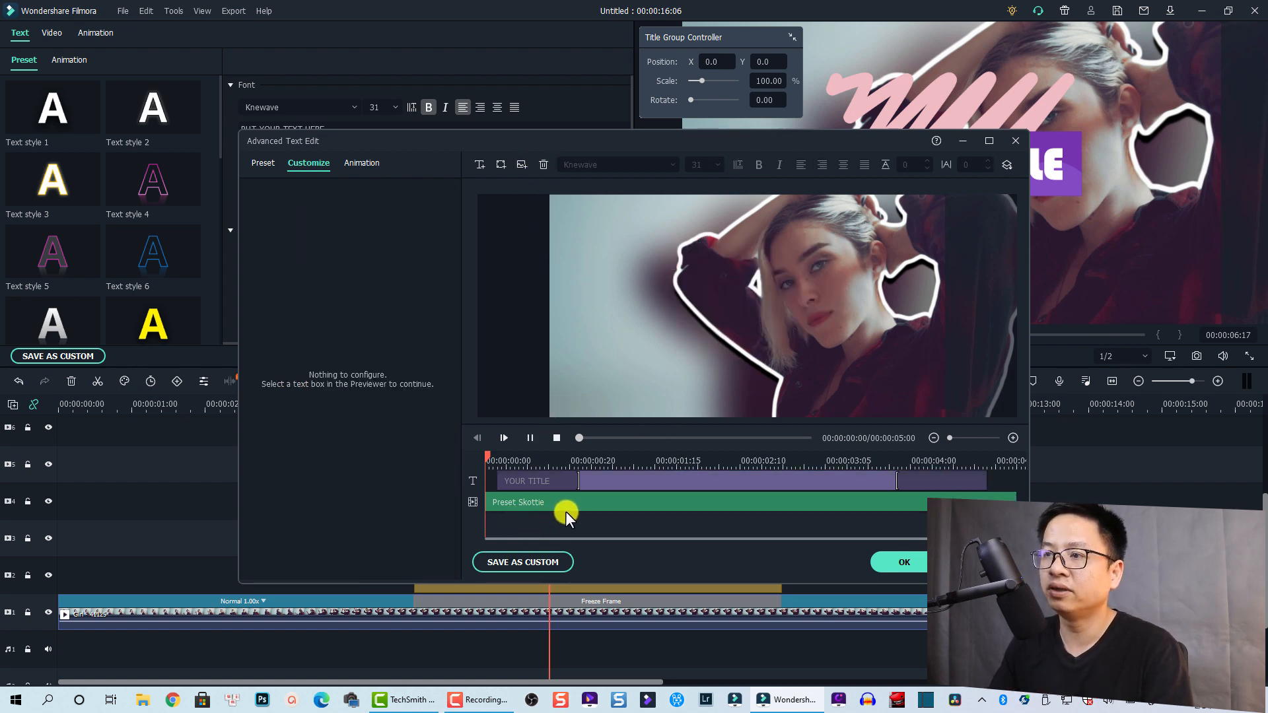
pyautogui.press('space')
pyautogui.click(616, 482)
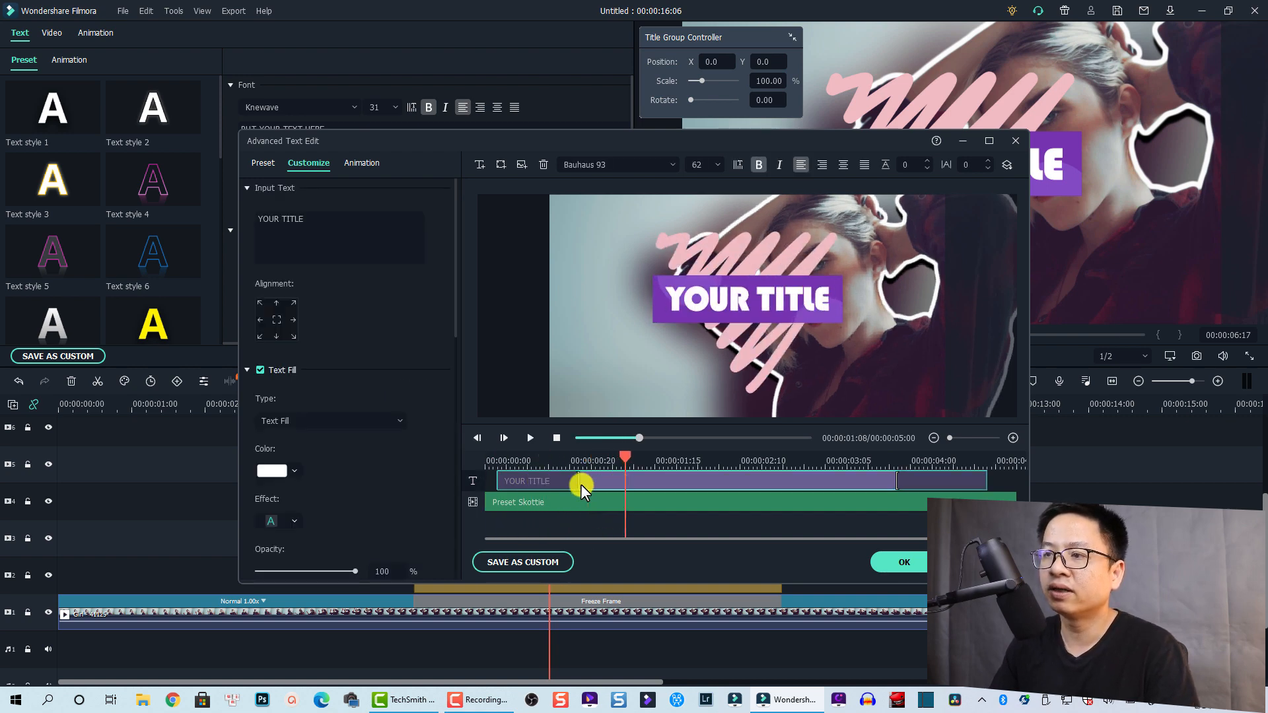
pyautogui.click(371, 232)
pyautogui.hotkey('ctrl', 'a')
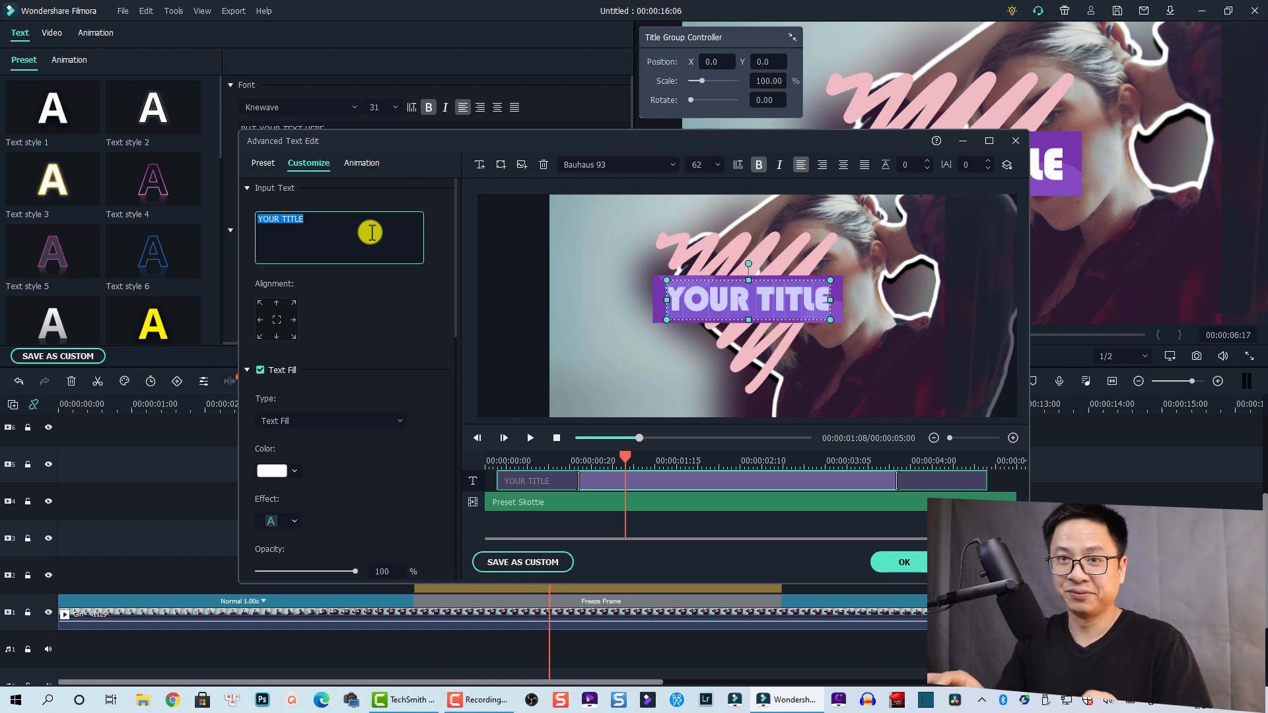
pyautogui.write('S')
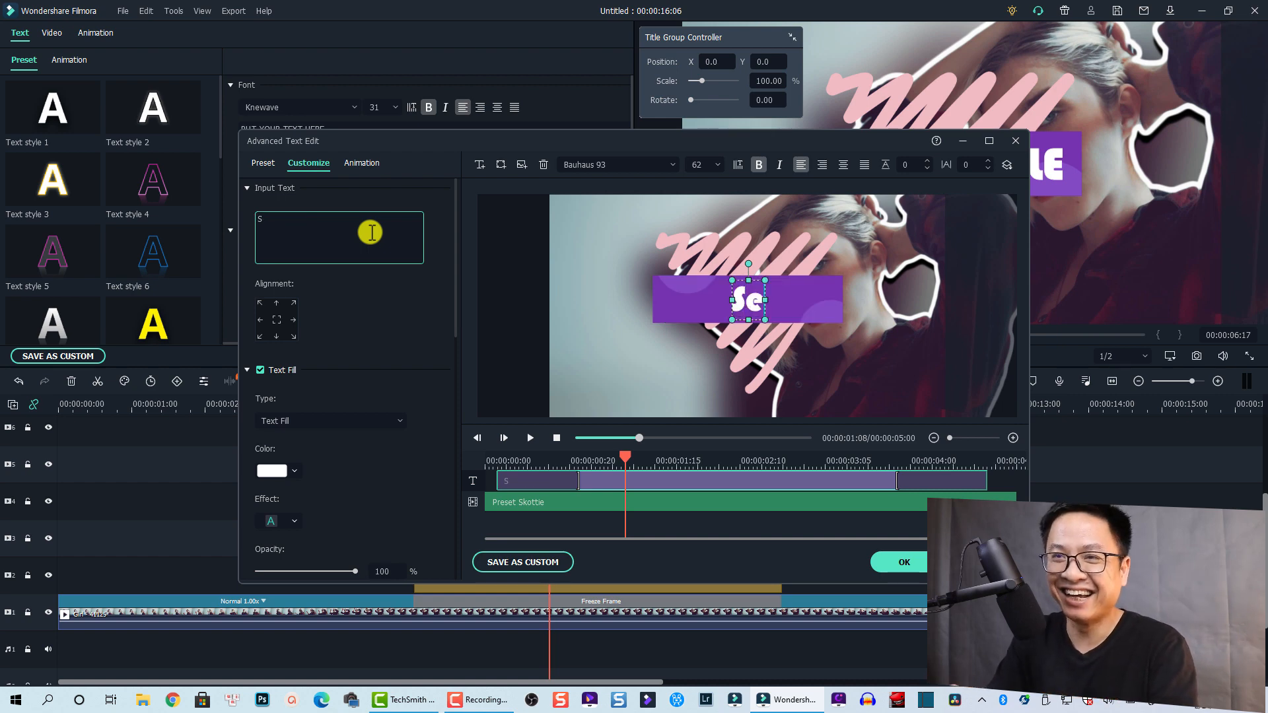
pyautogui.write('ê')
pyautogui.press('BackSpace')
pyautogui.write('se')
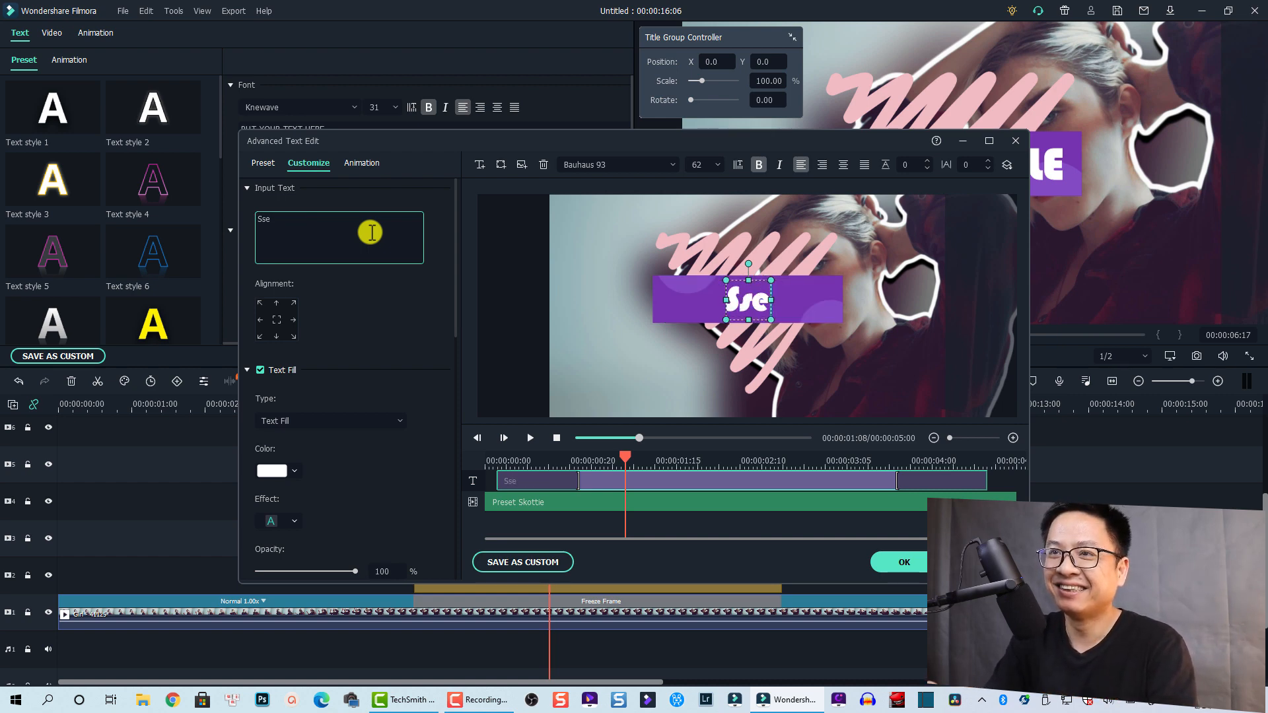
pyautogui.press('BackSpace')
pyautogui.press('BackSpace')
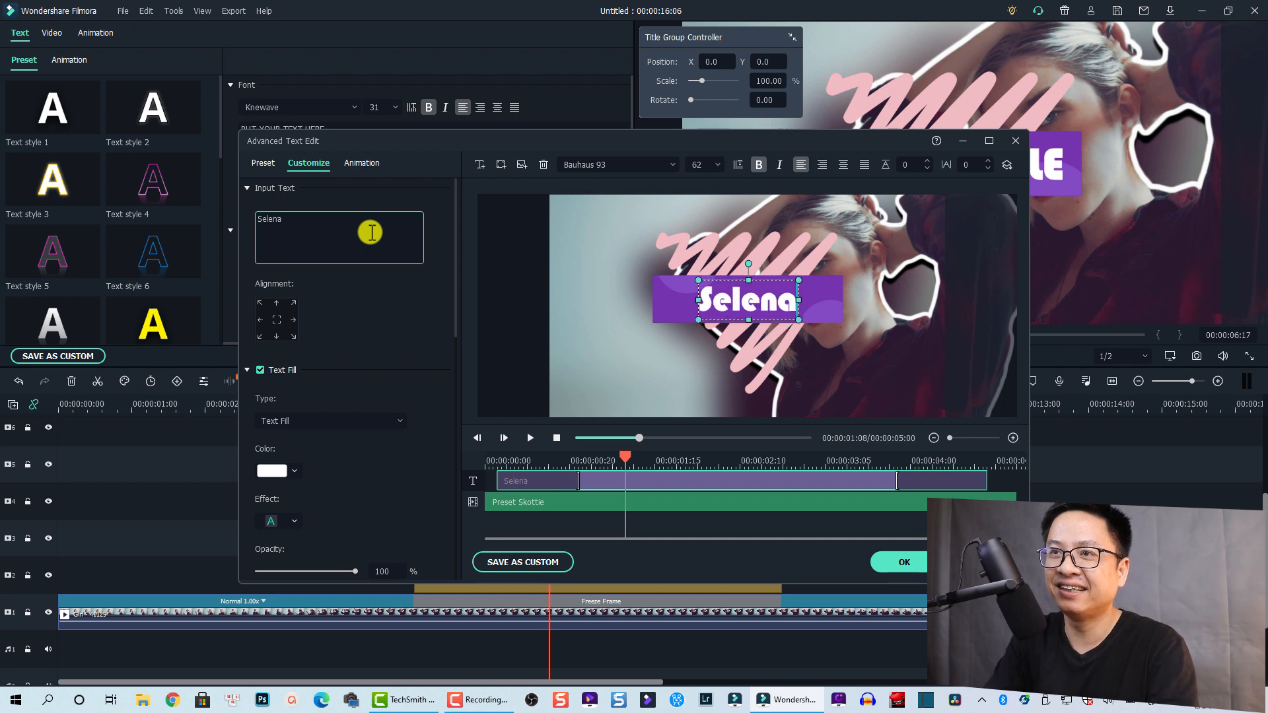
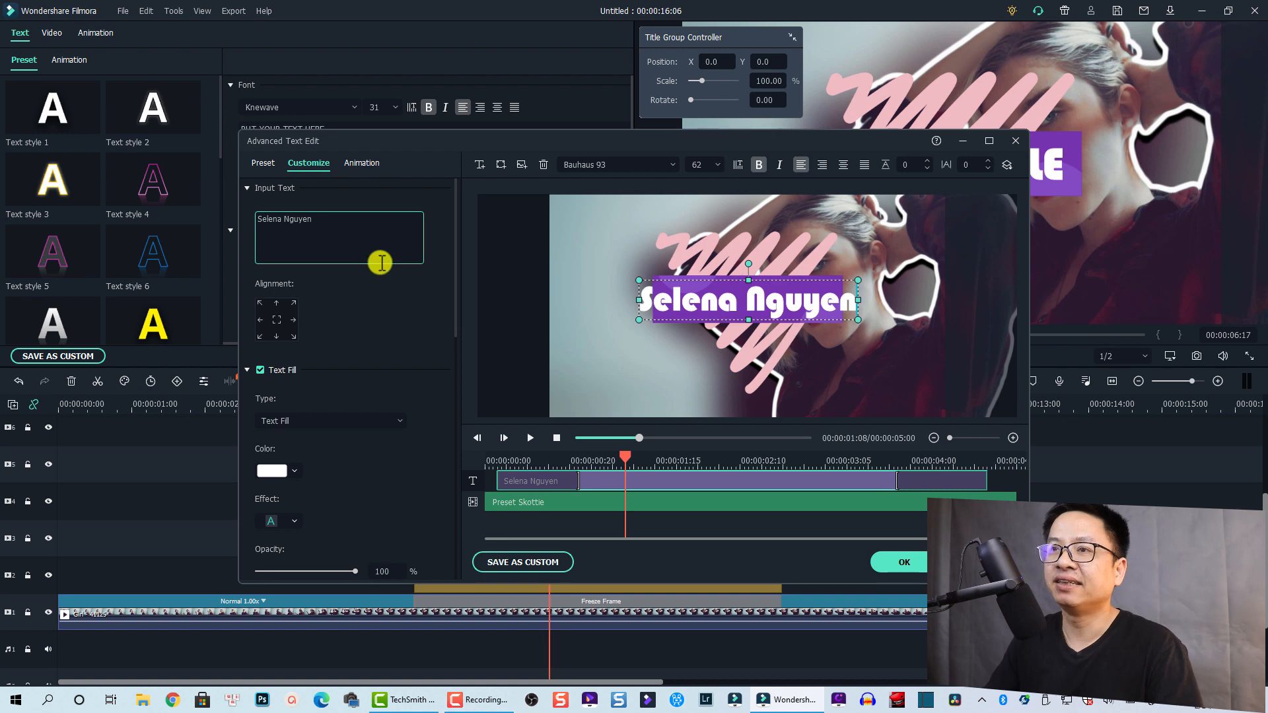
# Set the title font size to 44 and apply the Type Writer animation
pyautogui.click(706, 164)
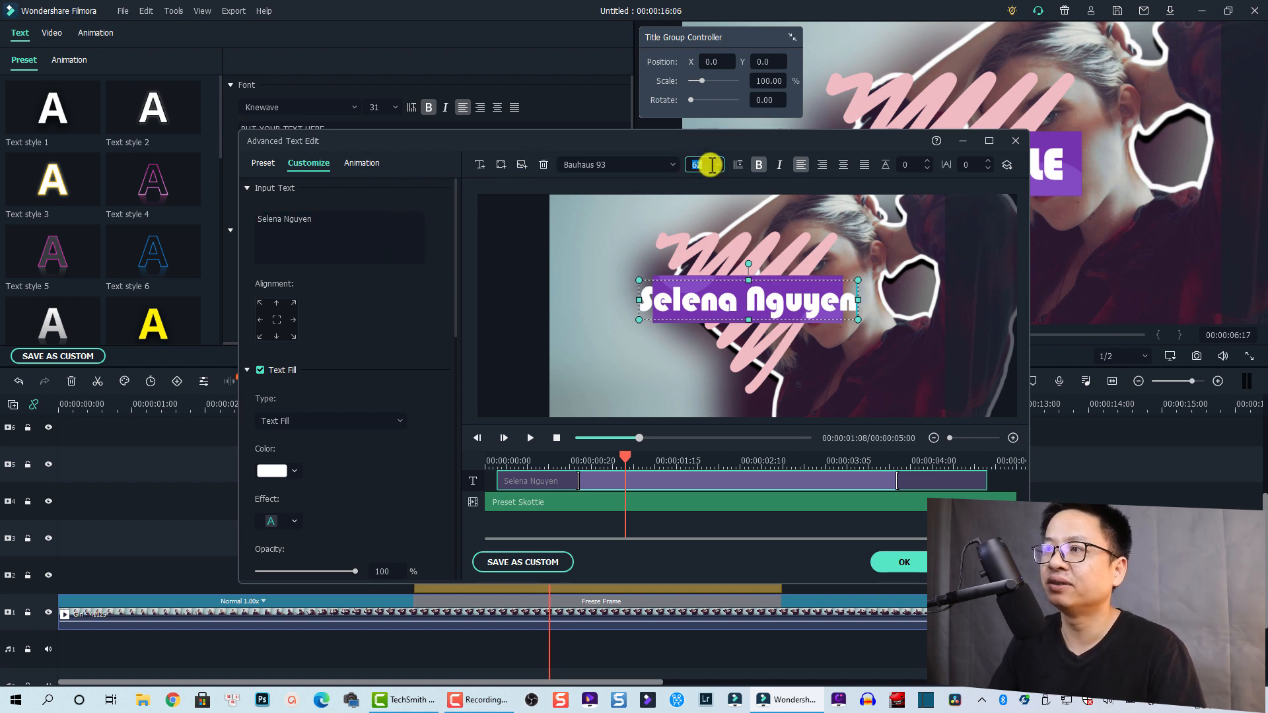
pyautogui.write('44')
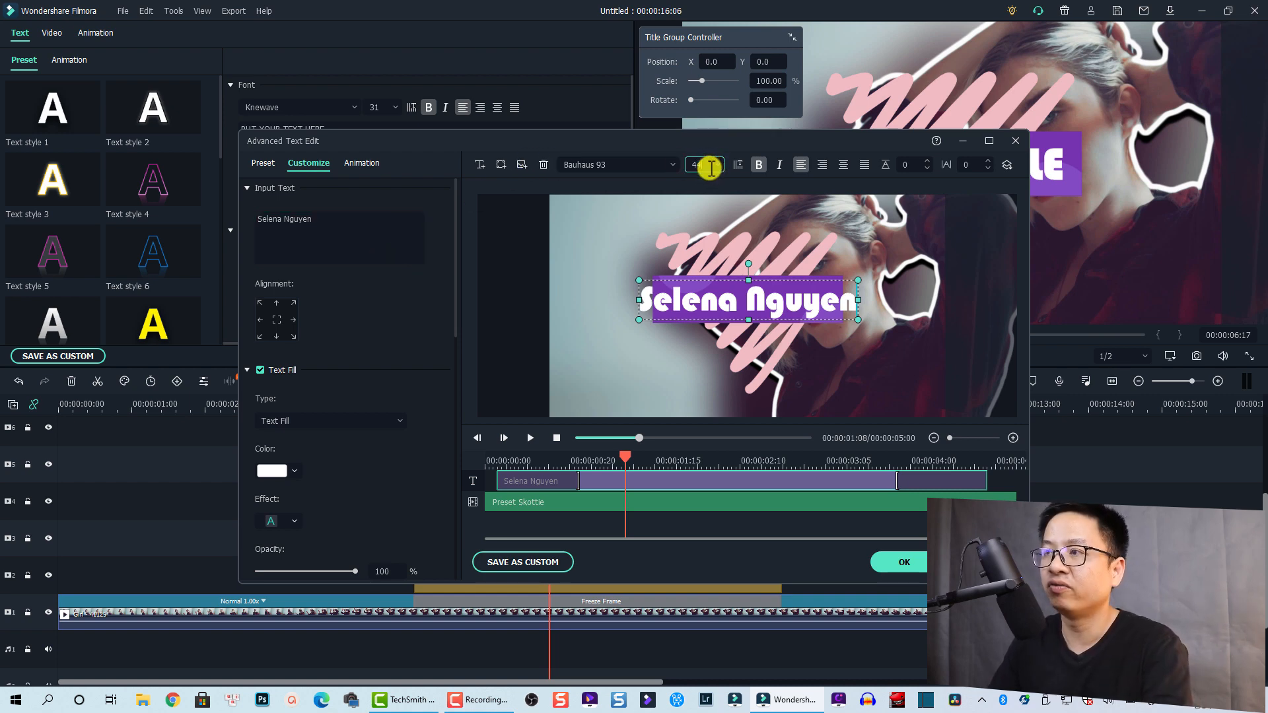
pyautogui.press('Return')
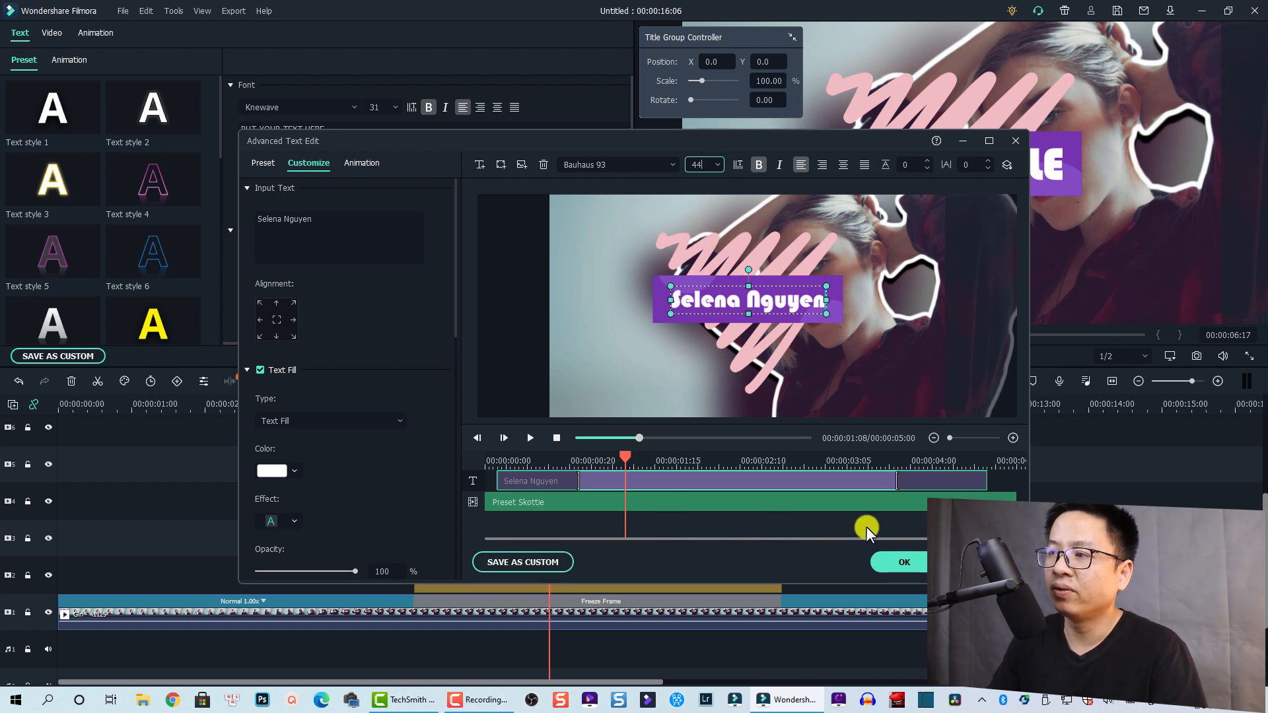
pyautogui.click(621, 484)
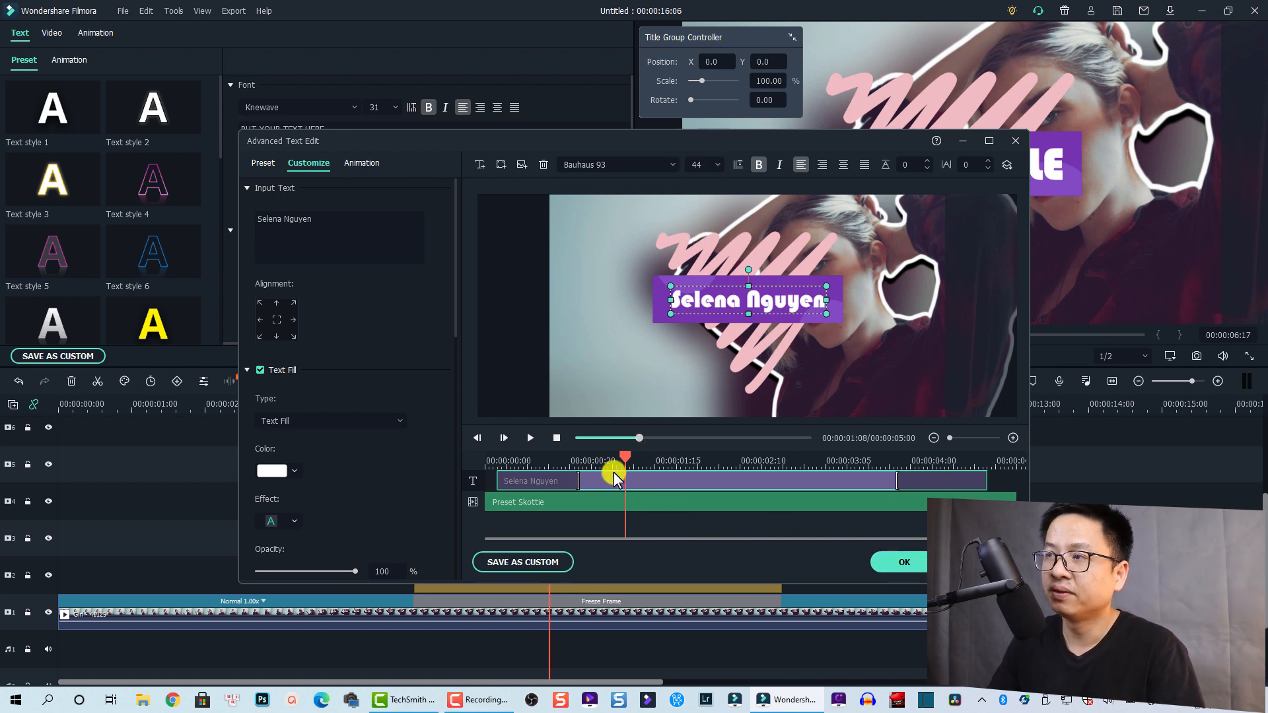
pyautogui.click(359, 164)
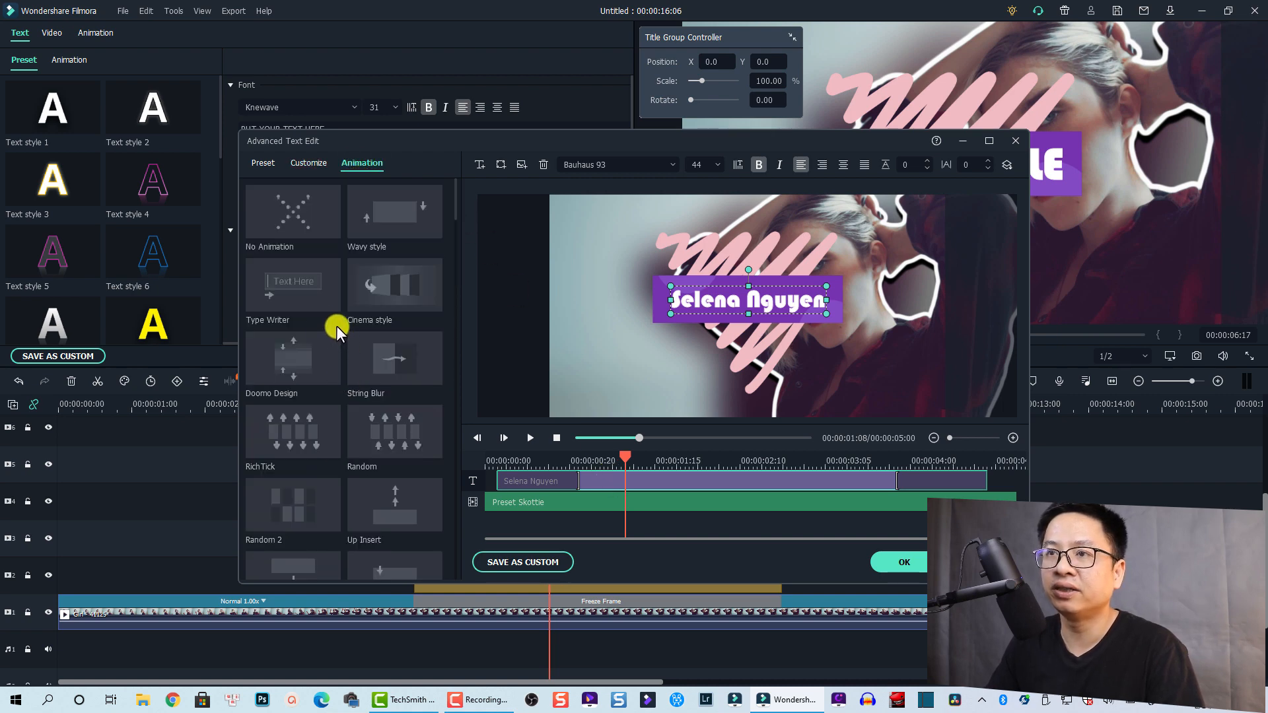
pyautogui.doubleClick(282, 294)
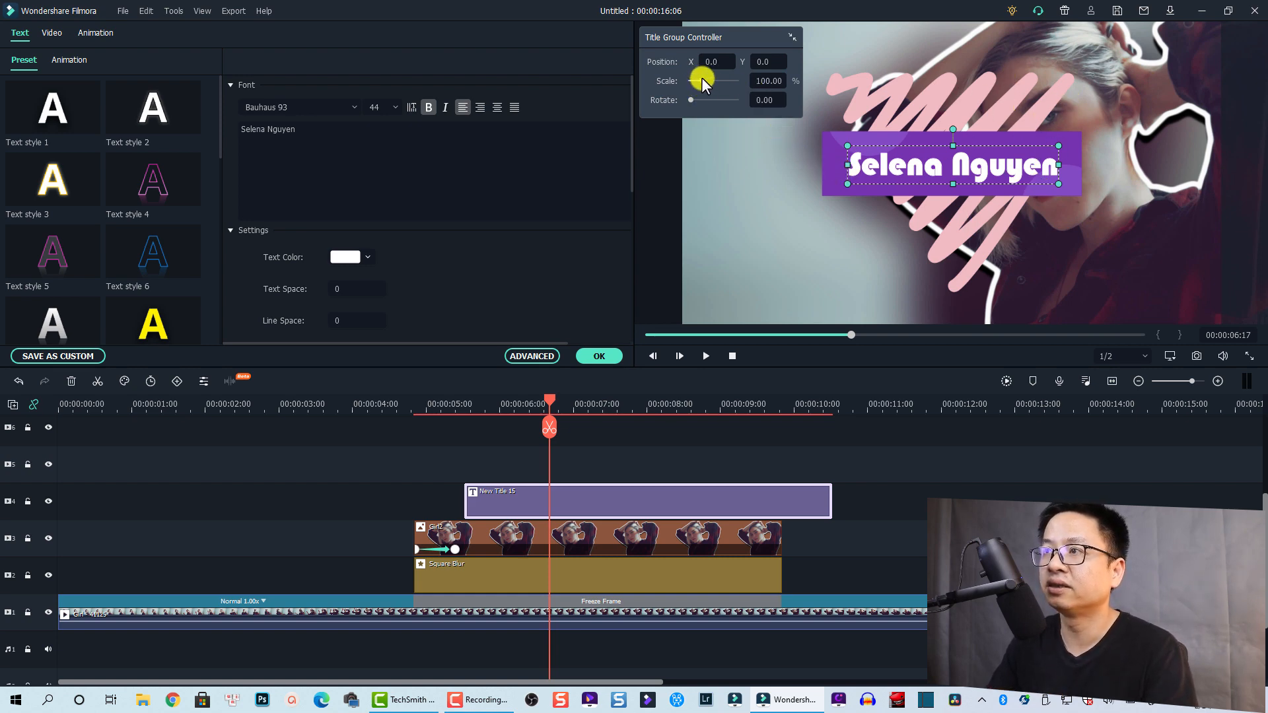
# Scale the title to 92.75% and shift it left to X -184
pyautogui.moveTo(702, 77); pyautogui.dragTo(700, 77)
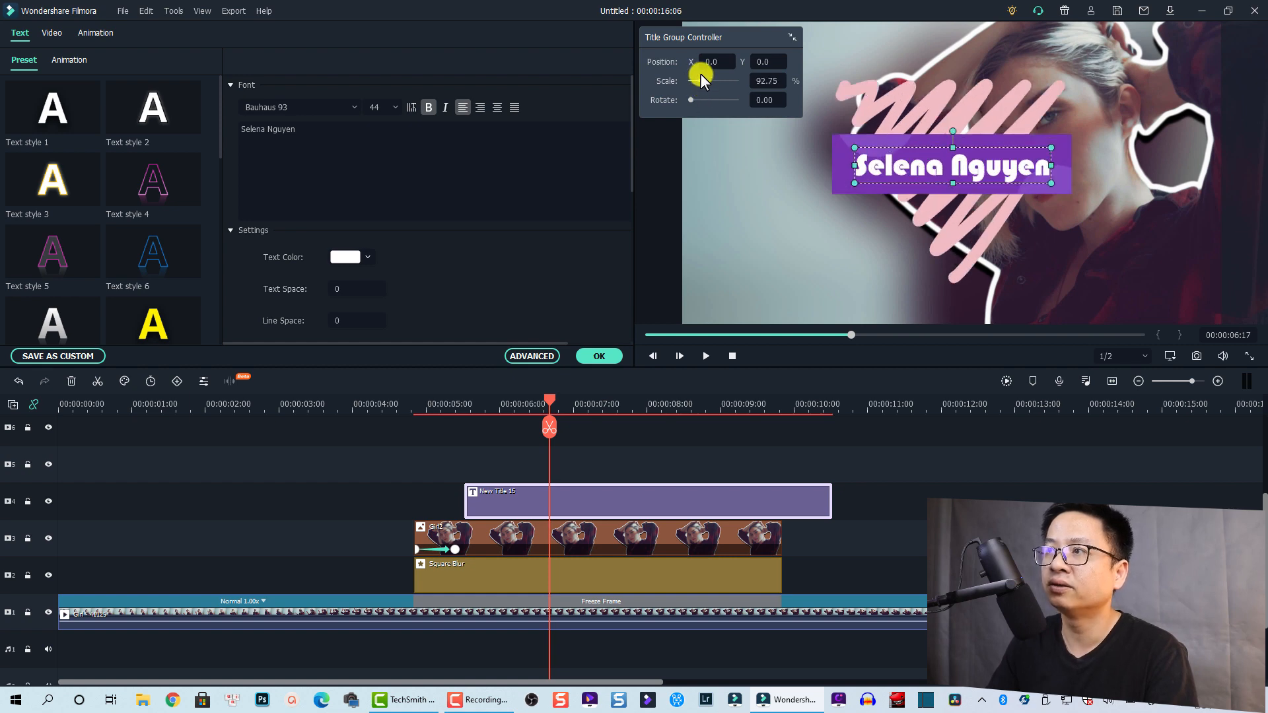
pyautogui.moveTo(716, 62); pyautogui.dragTo(612, 348)
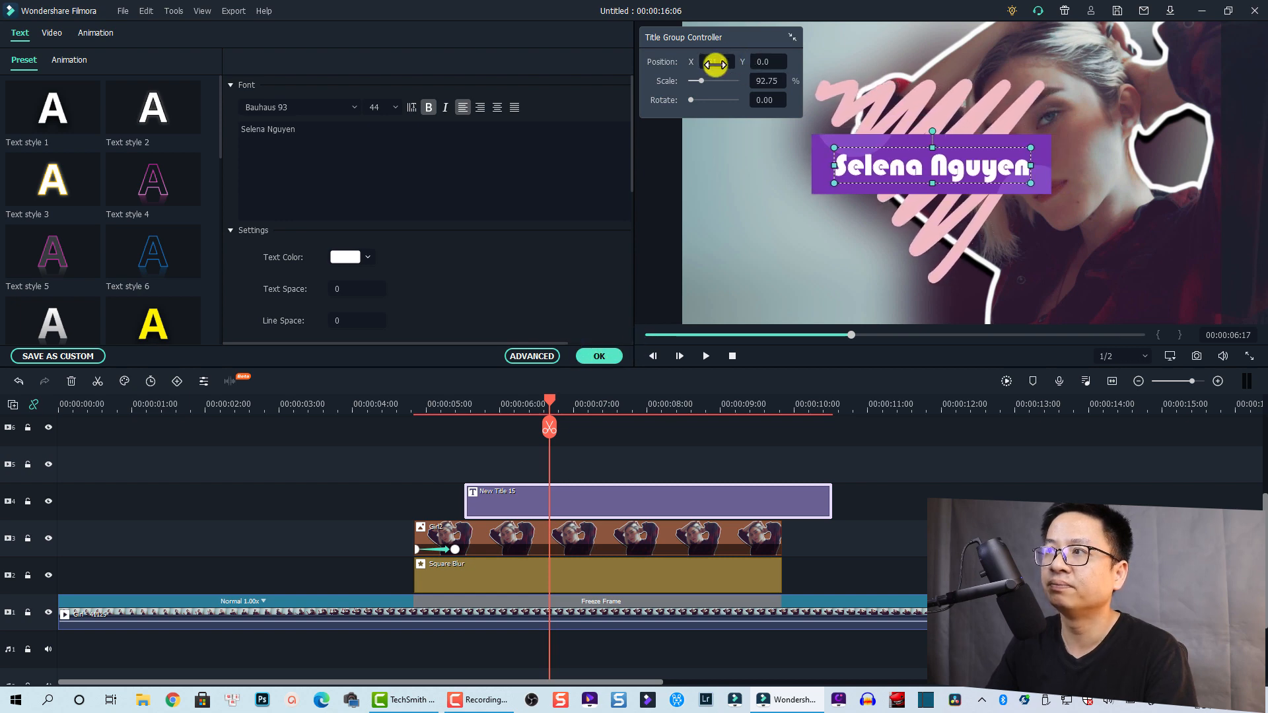
pyautogui.moveTo(715, 64); pyautogui.dragTo(617, 344)
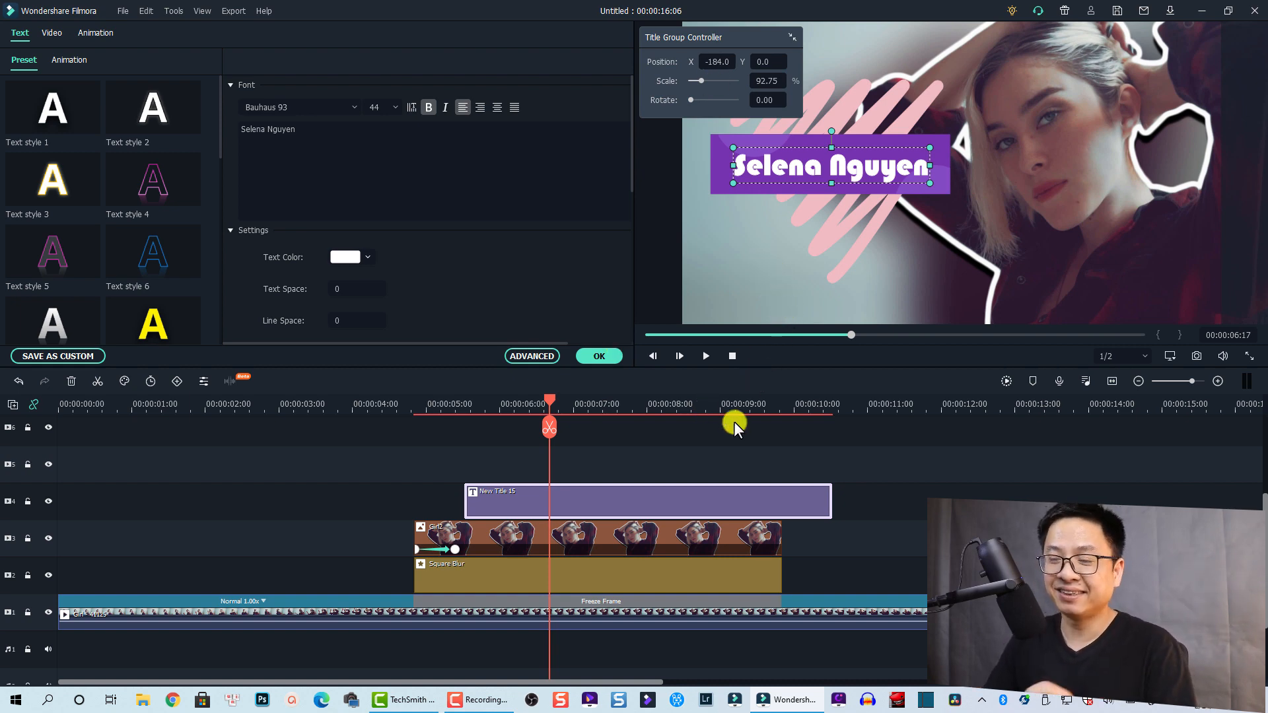
# Preview, then trim the title's right edge to end at 00:00:09:23 with Girl2
pyautogui.click(308, 404)
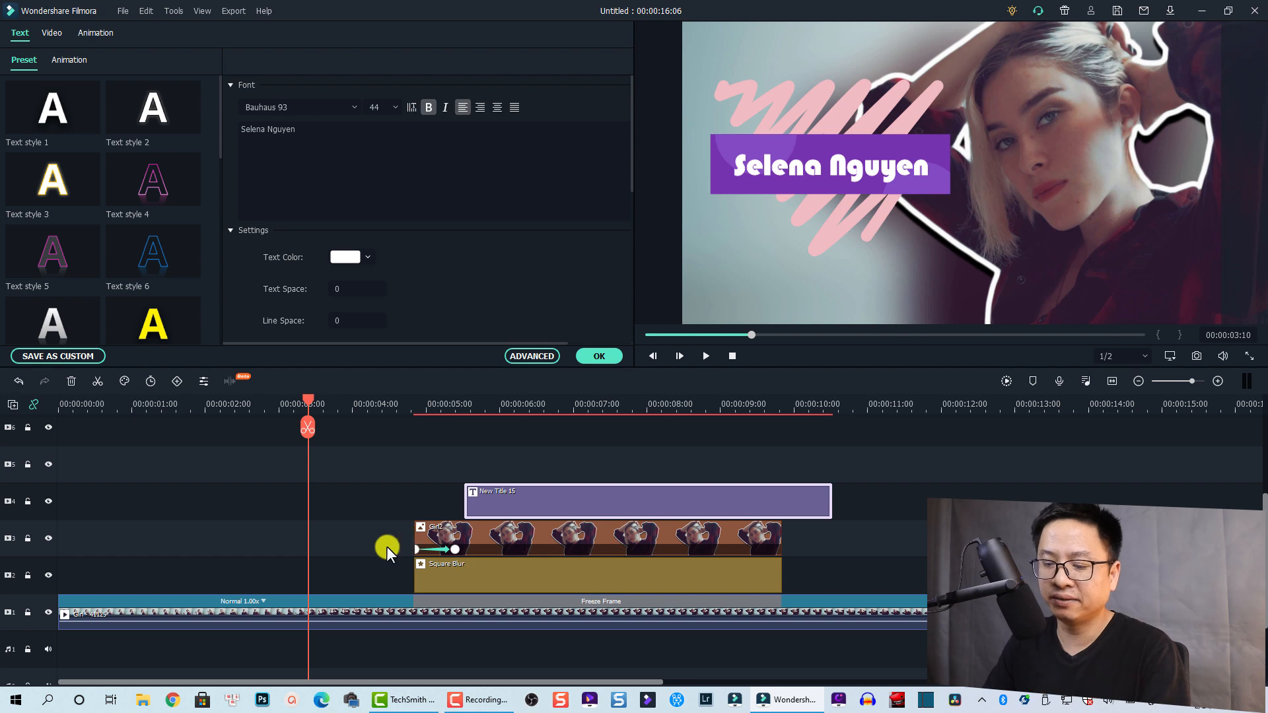
pyautogui.press('space')
pyautogui.scroll(-1, 433, 568)
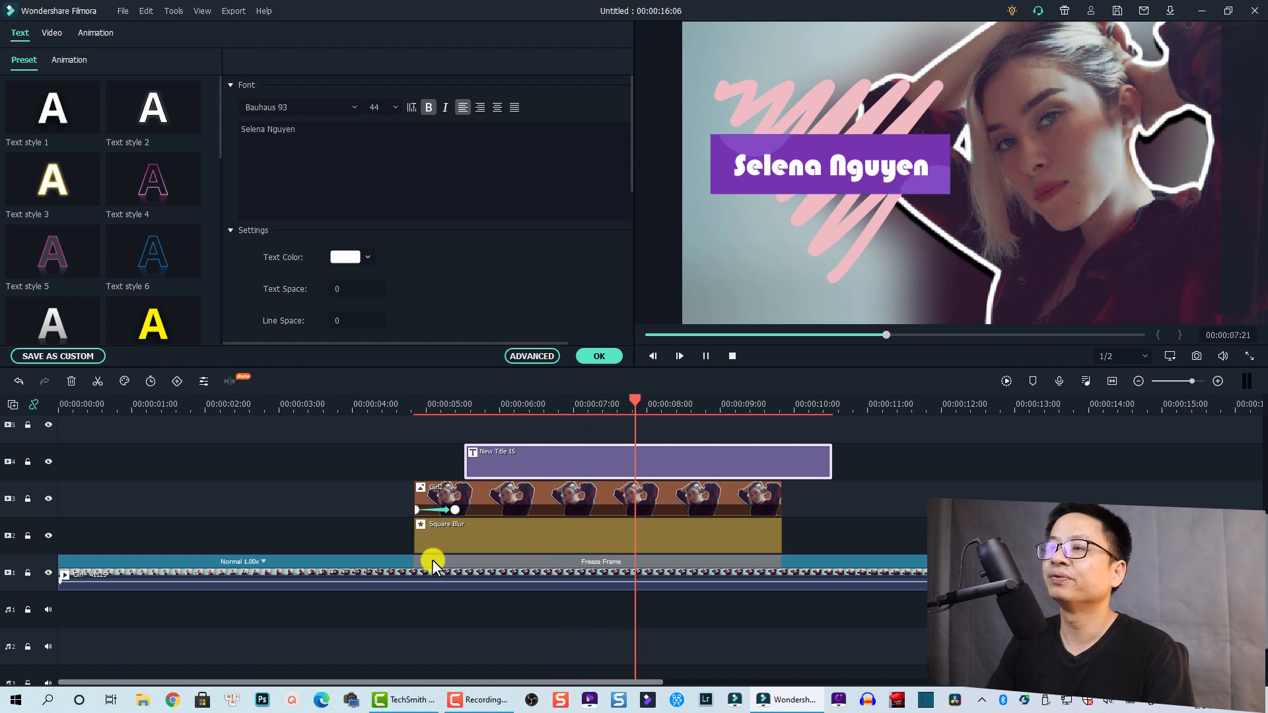
pyautogui.press('space')
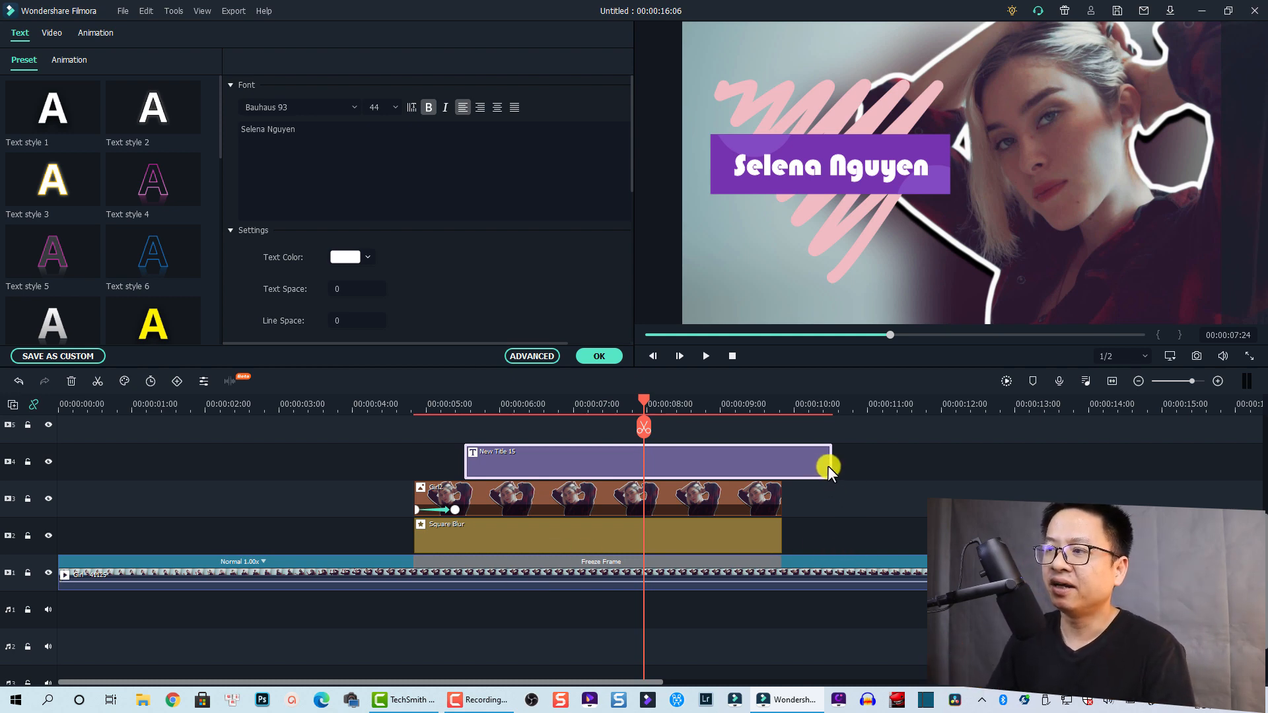
pyautogui.moveTo(829, 465); pyautogui.dragTo(828, 466)
pyautogui.moveTo(794, 469); pyautogui.dragTo(782, 468)
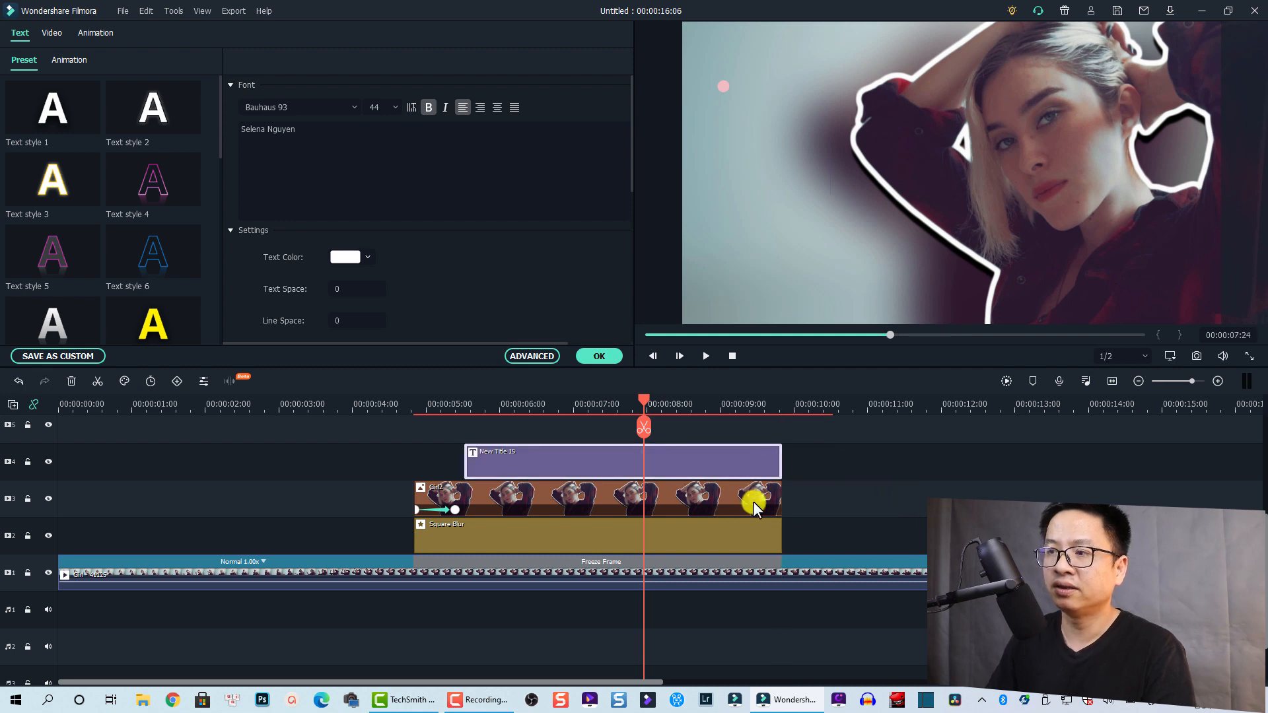
# Cut the Girl2 cutout clip at 07:20 and again at 09:01, leaving three segments
pyautogui.doubleClick(656, 498)
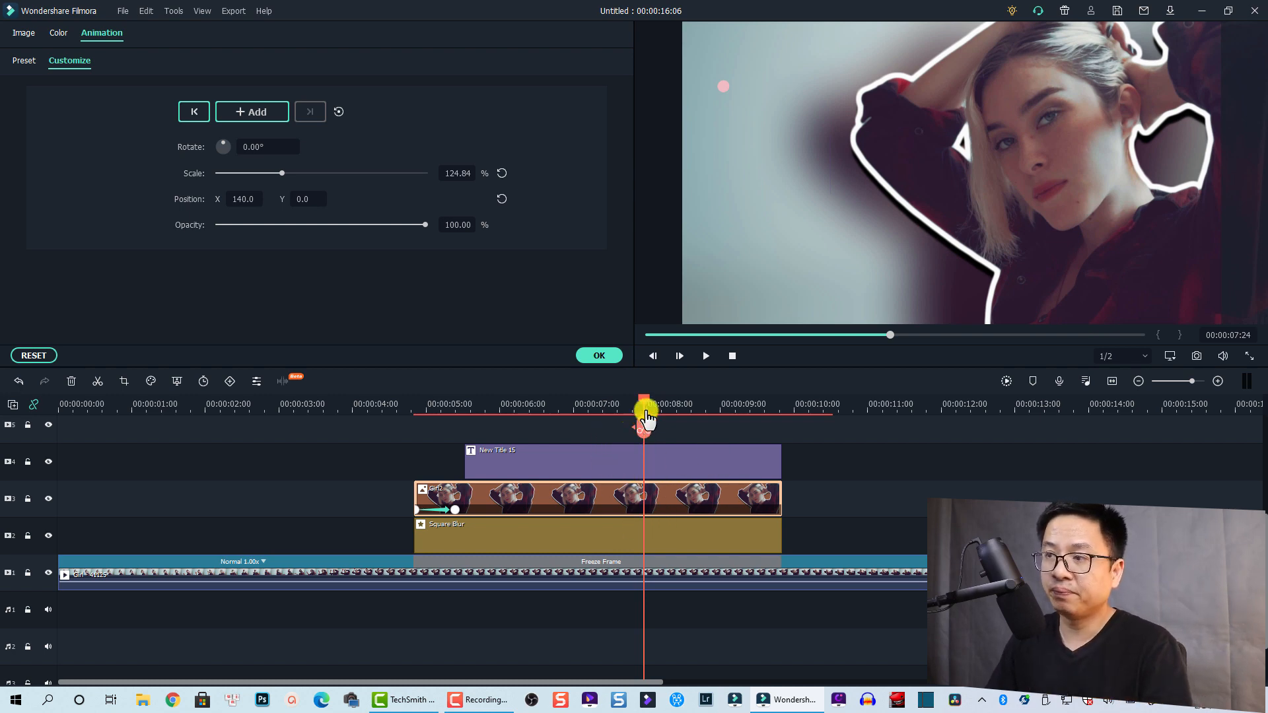
pyautogui.moveTo(644, 397); pyautogui.dragTo(633, 398)
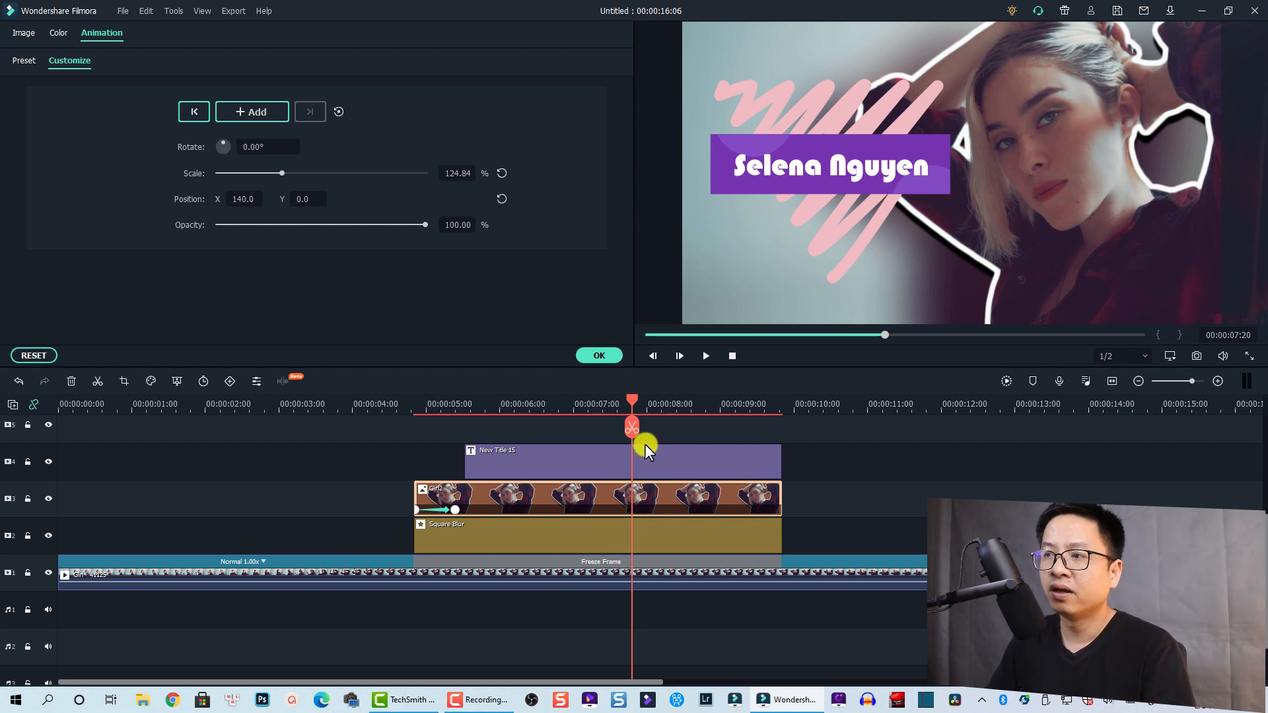
pyautogui.click(632, 430)
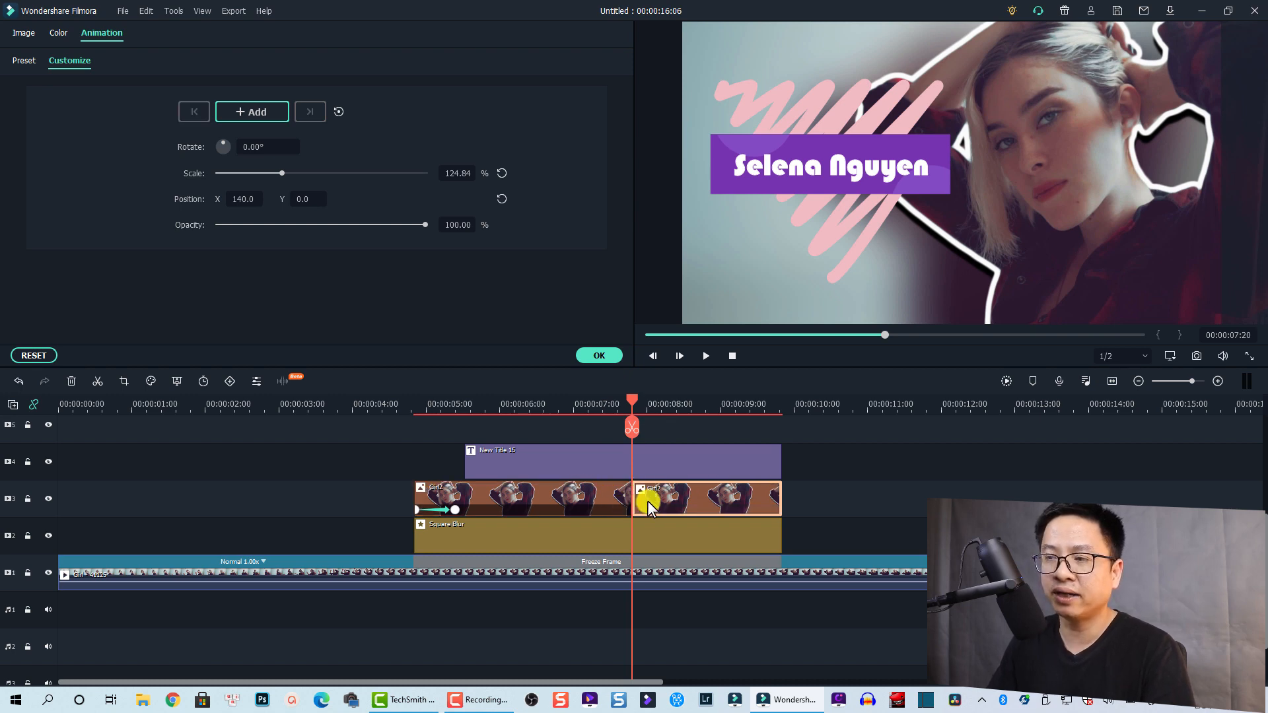
pyautogui.click(722, 408)
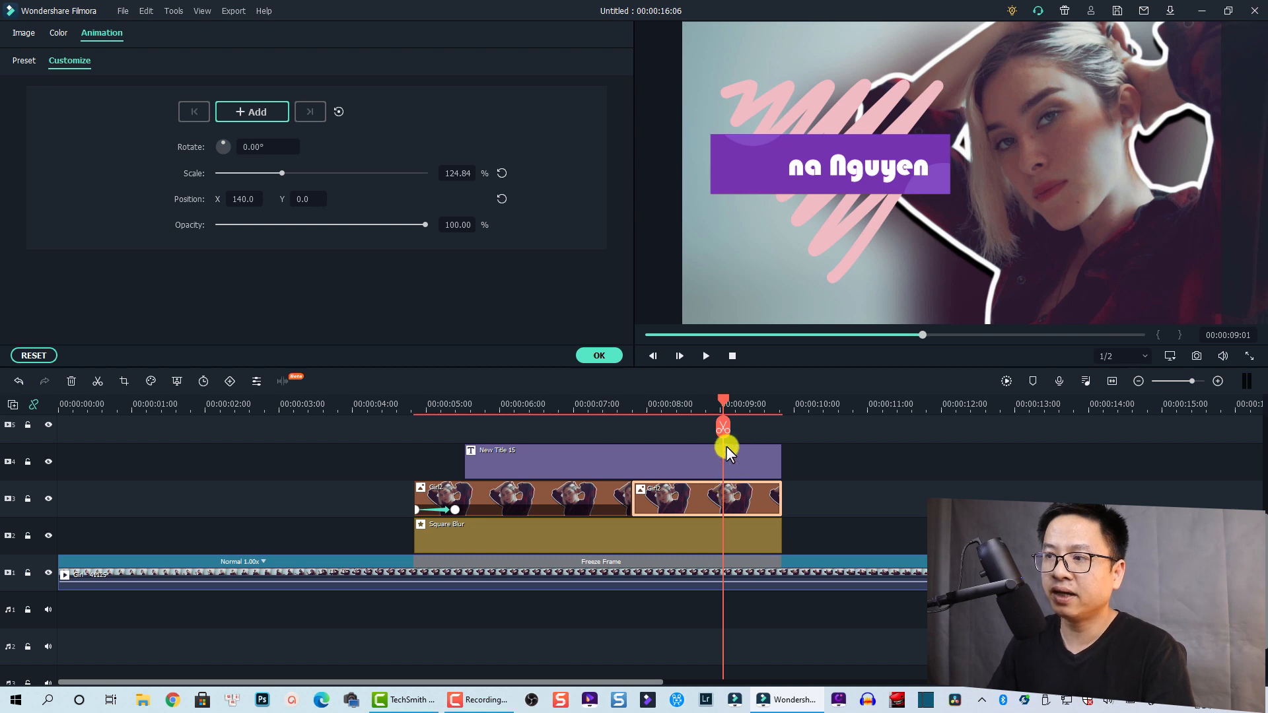
pyautogui.click(723, 427)
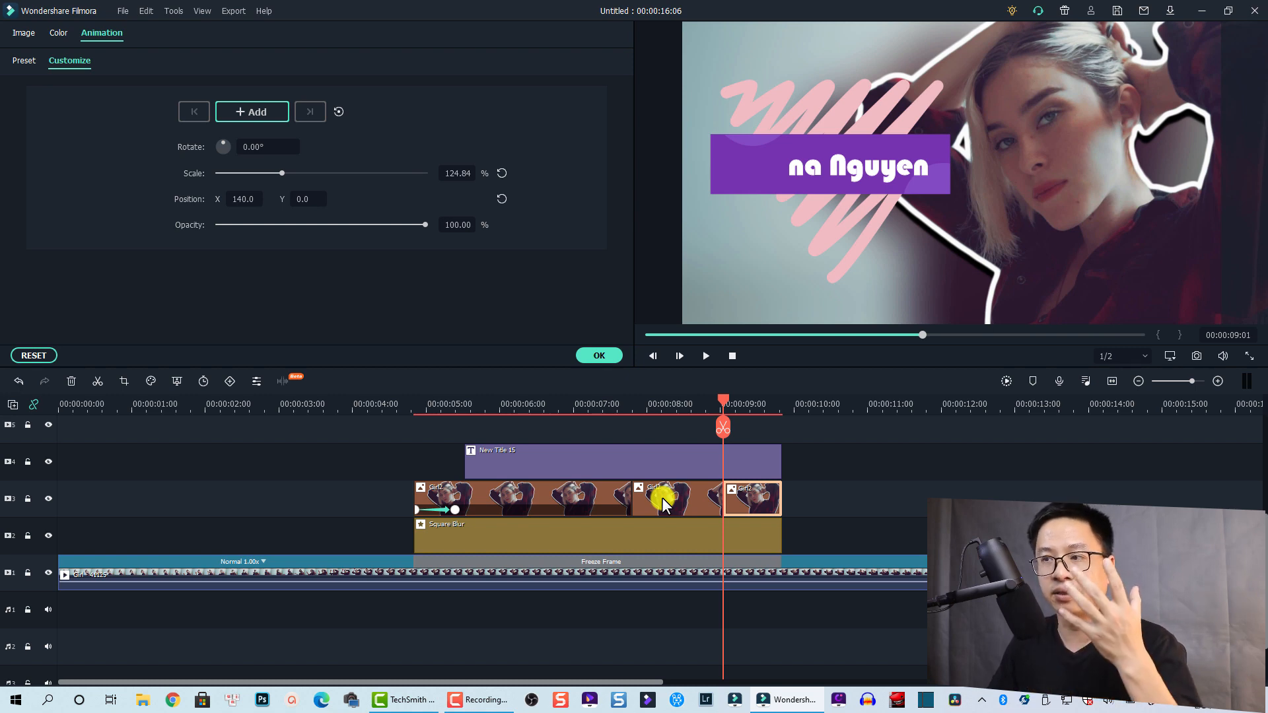
# Add Electricity Energy 1 from Elements to the track above the title and preview it
pyautogui.click(601, 358)
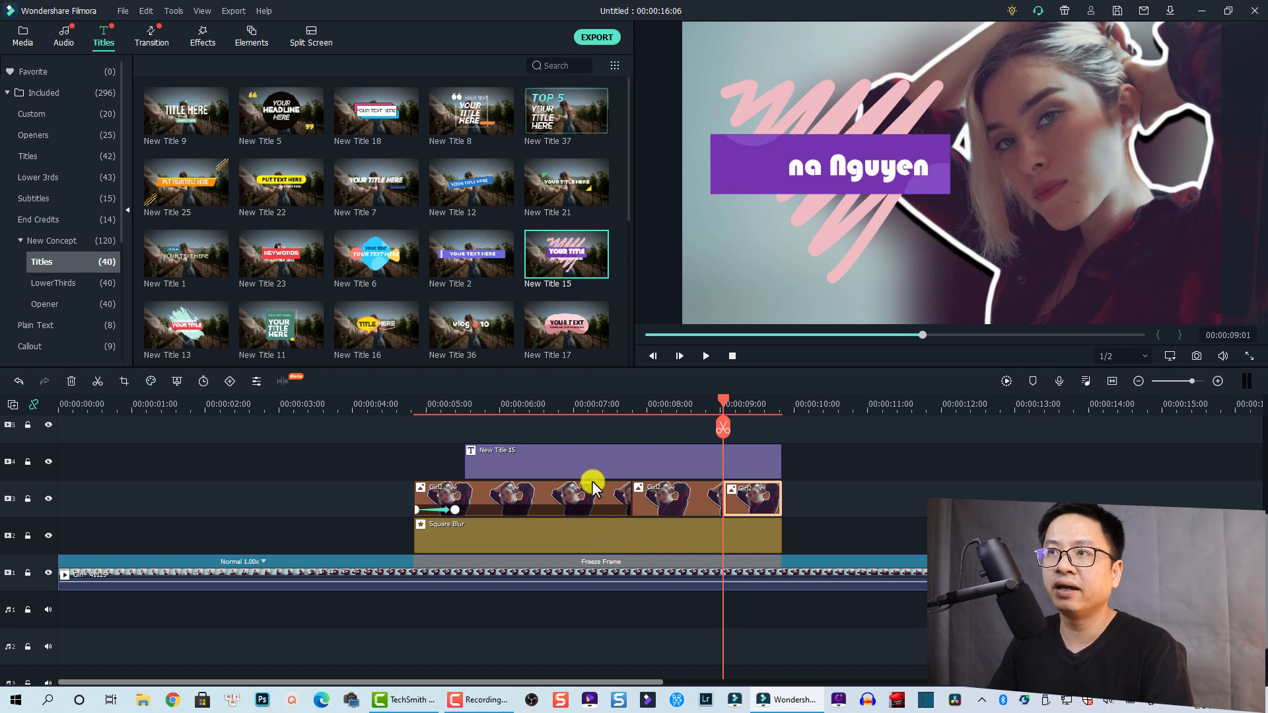
pyautogui.click(250, 35)
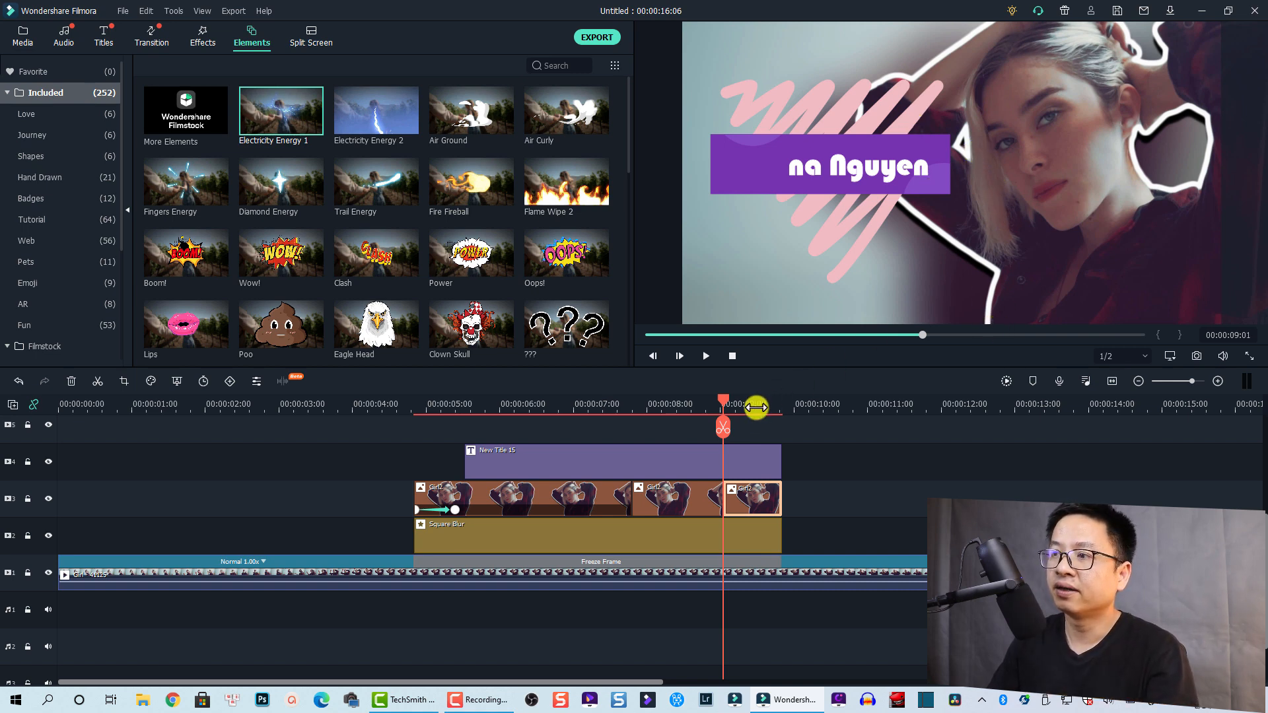
pyautogui.scroll(1, 660, 488)
pyautogui.moveTo(273, 86); pyautogui.dragTo(639, 442)
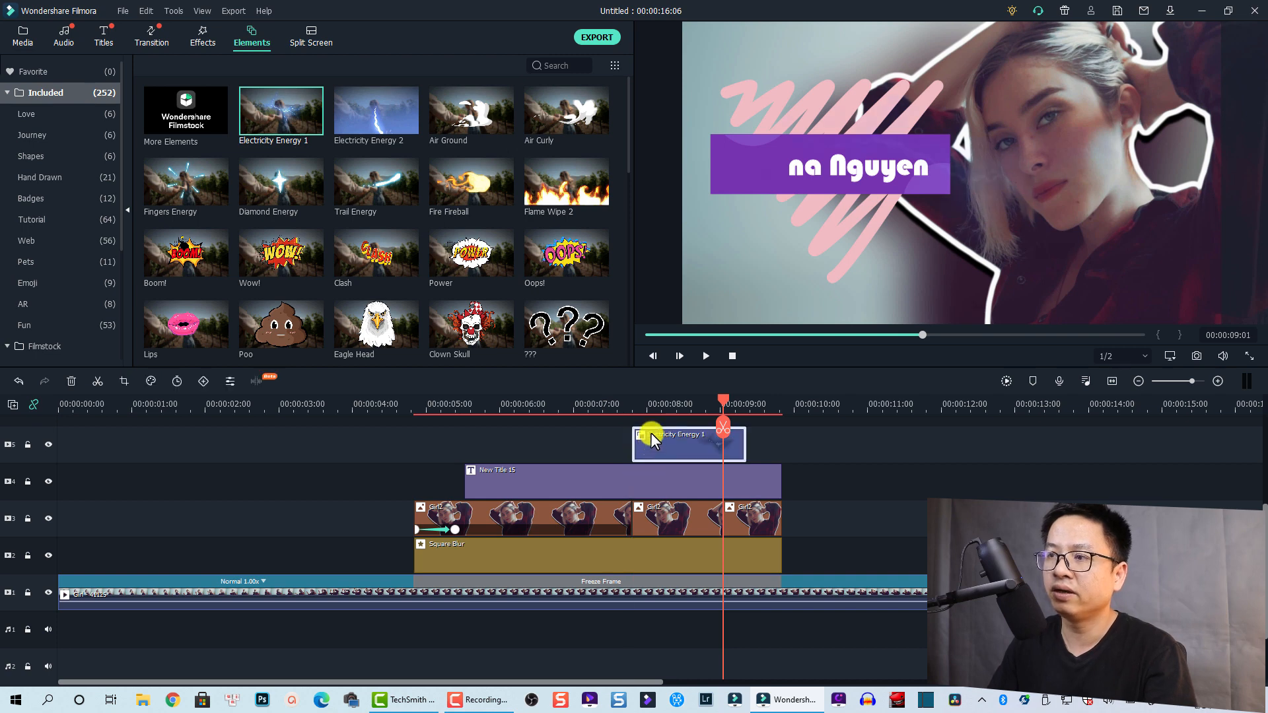
pyautogui.click(627, 403)
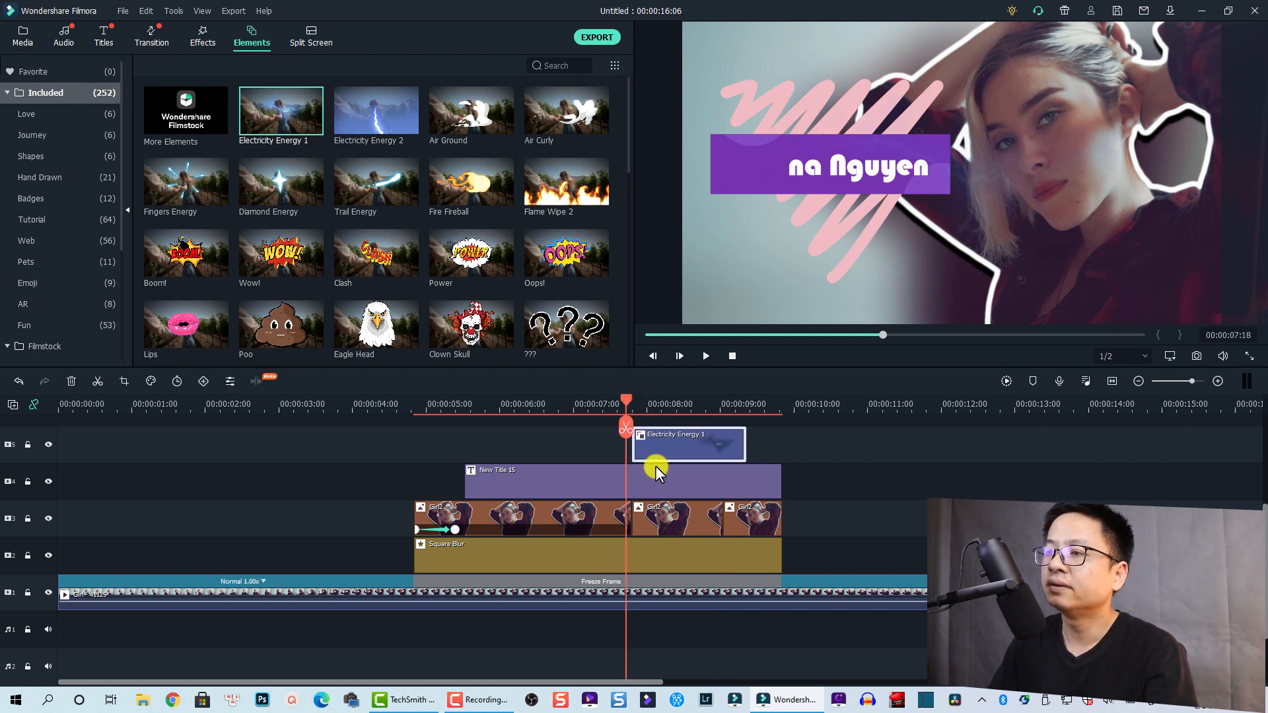
pyautogui.press('space')
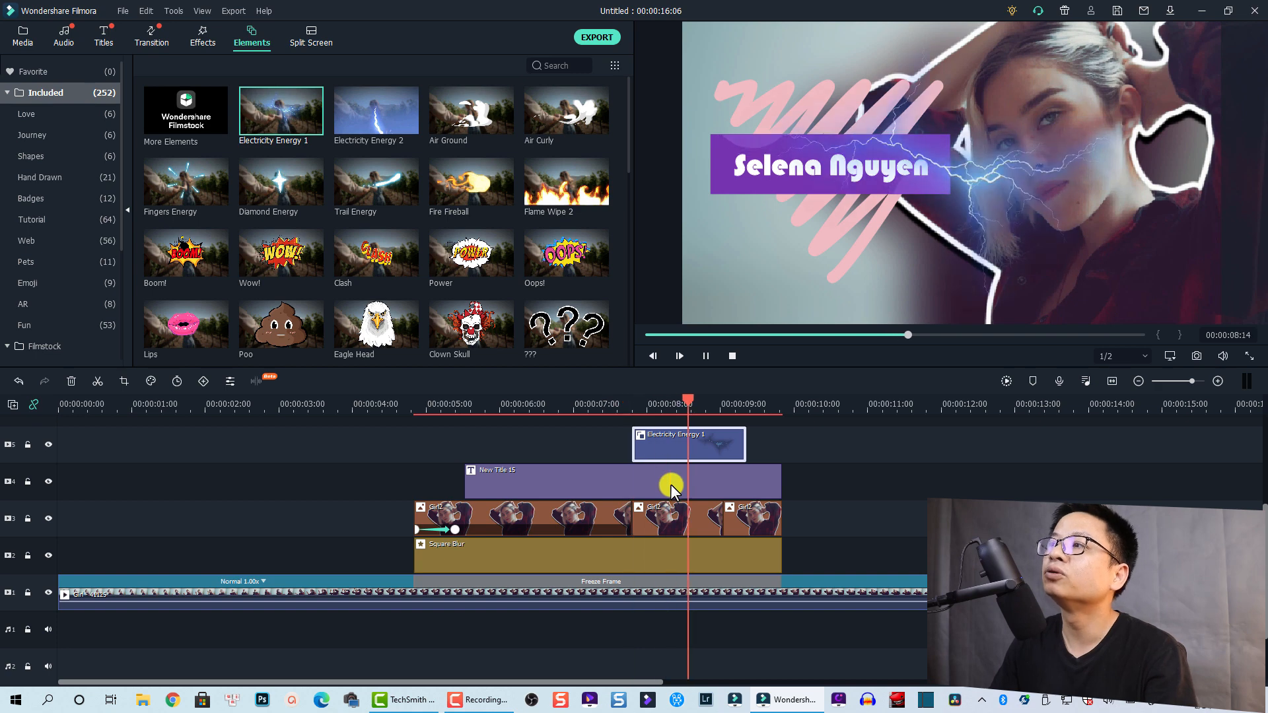
pyautogui.press('space')
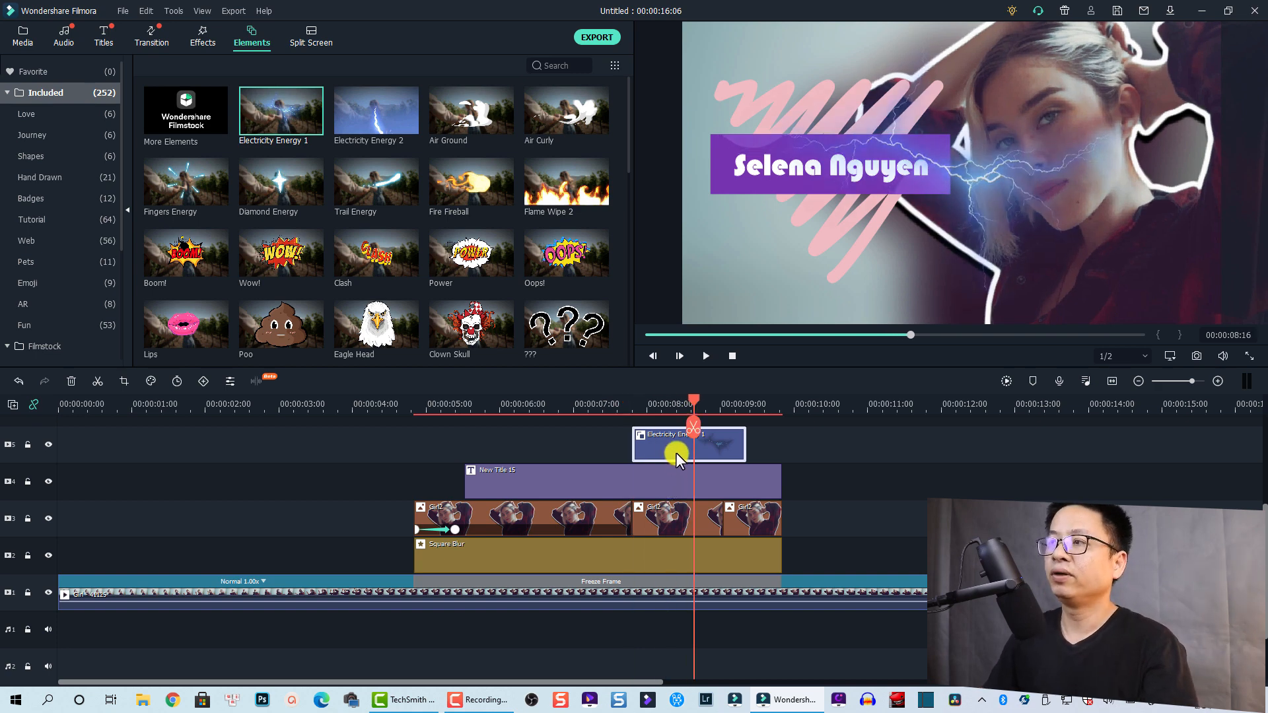
# Shrink, rotate and position the electricity streak over her eye in the preview
pyautogui.click(968, 173)
pyautogui.moveTo(1222, 26); pyautogui.dragTo(757, 258)
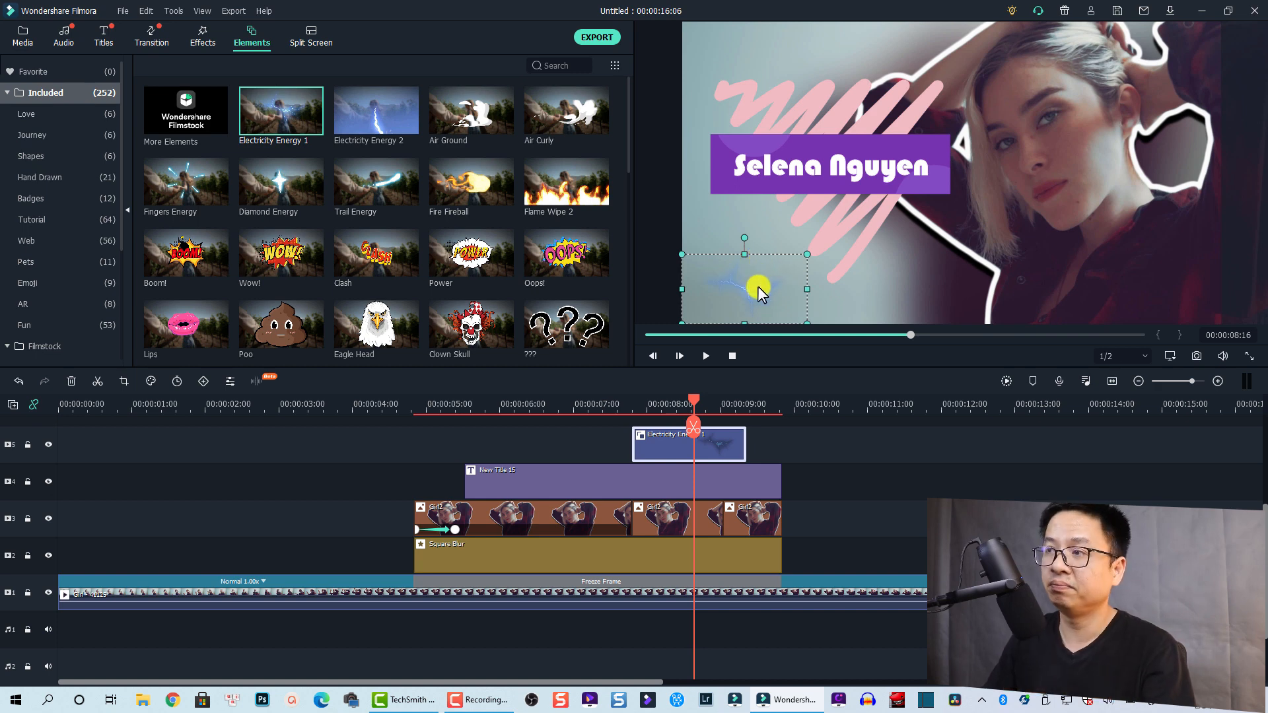
pyautogui.moveTo(757, 287); pyautogui.dragTo(825, 238)
pyautogui.moveTo(997, 145); pyautogui.dragTo(1051, 143)
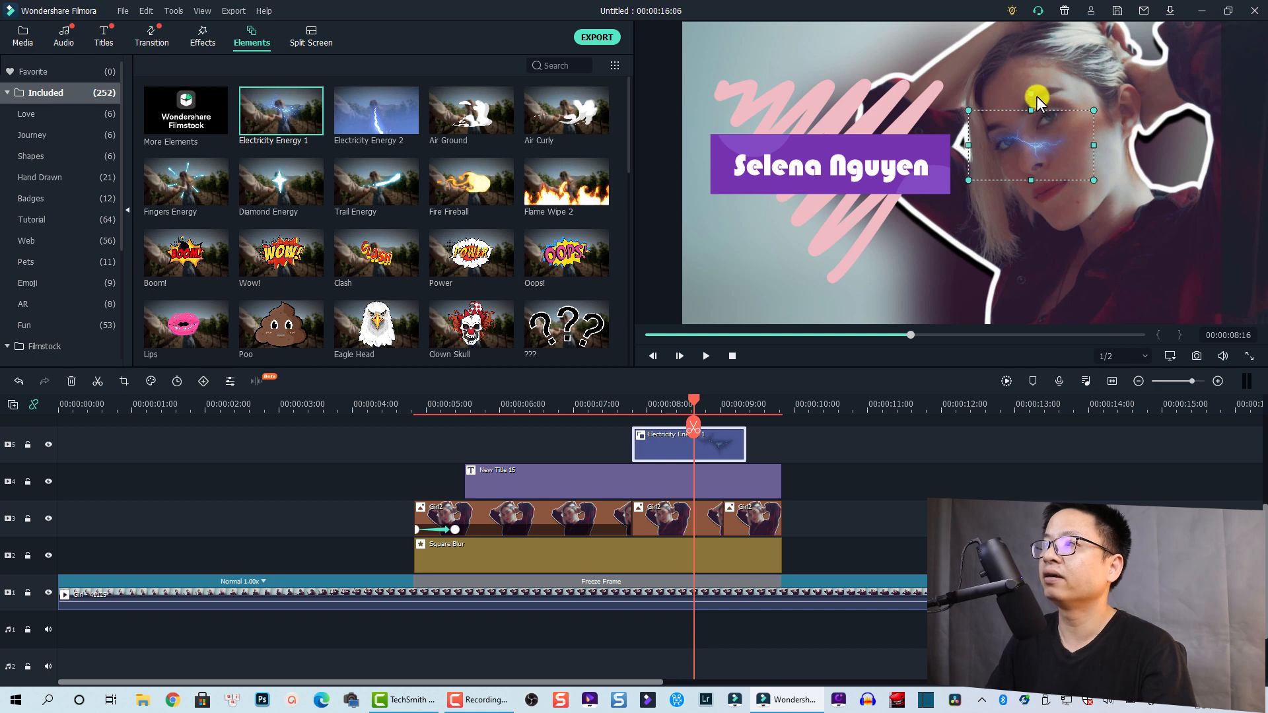
pyautogui.moveTo(1032, 90); pyautogui.dragTo(993, 103)
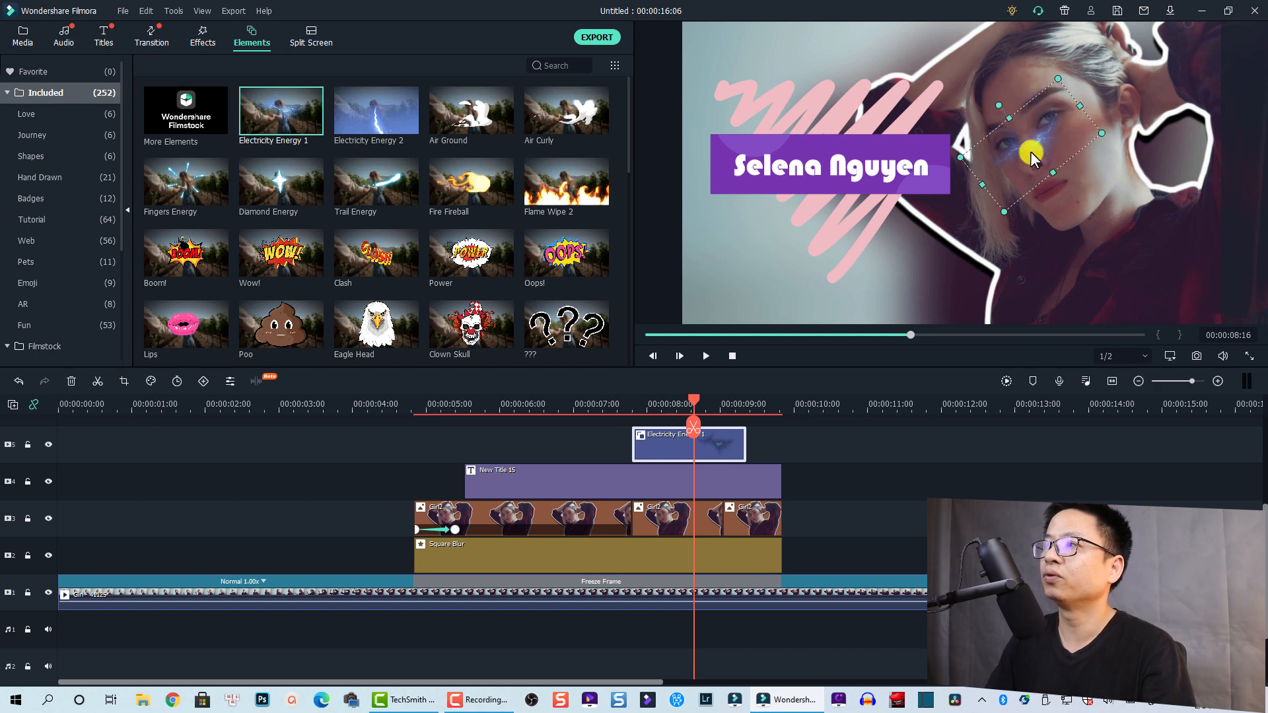
pyautogui.moveTo(1029, 143); pyautogui.dragTo(1019, 142)
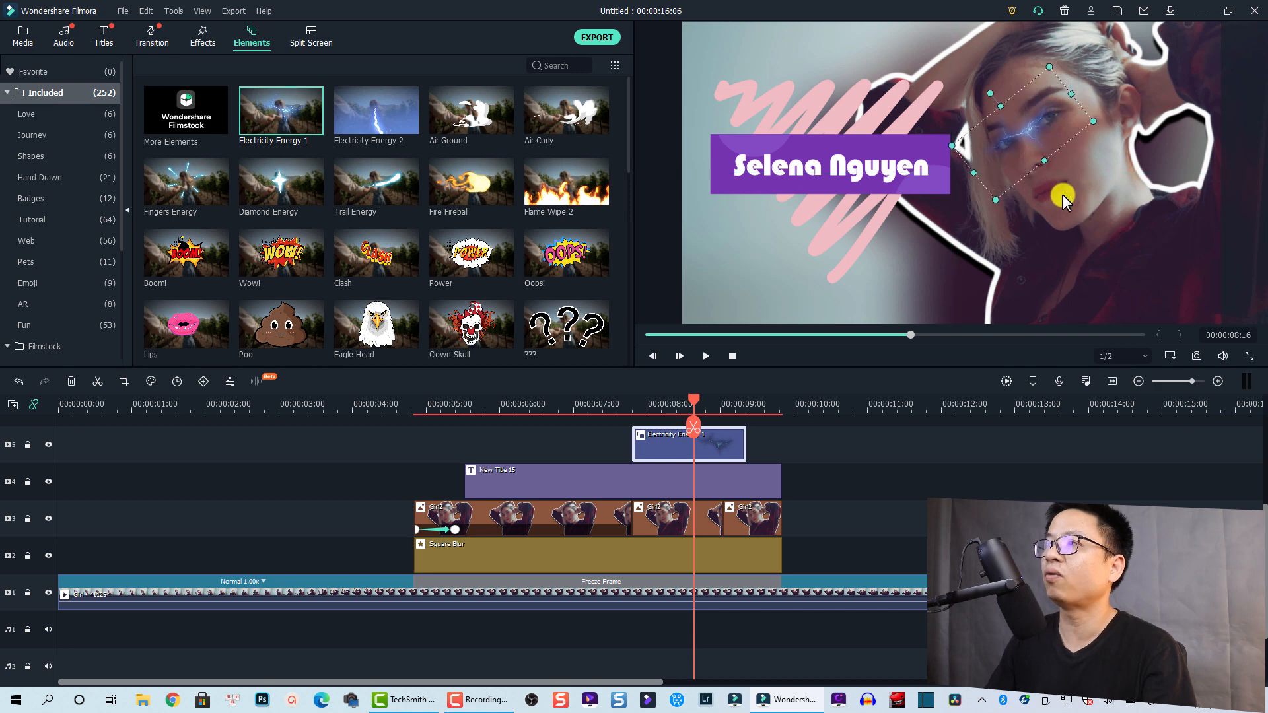
pyautogui.click(792, 446)
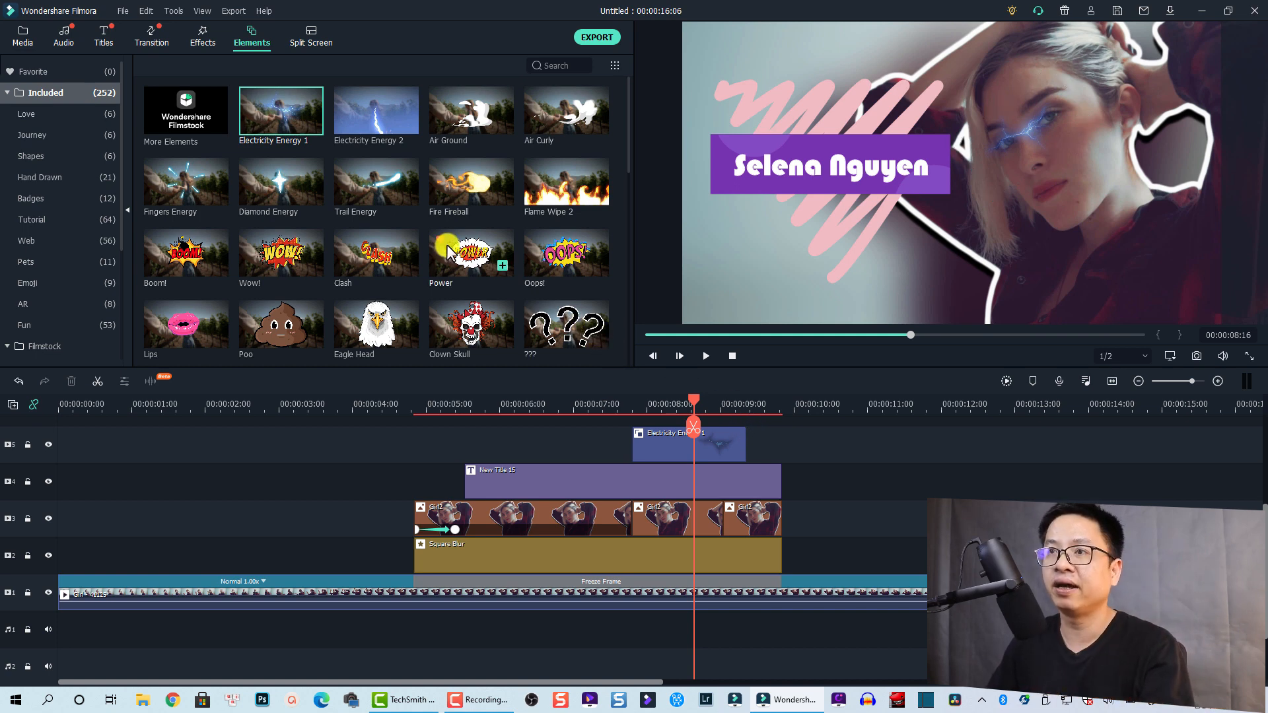
# Place the Energy Orb element on track 6 and play back to preview it
pyautogui.scroll(-3, 411, 253)
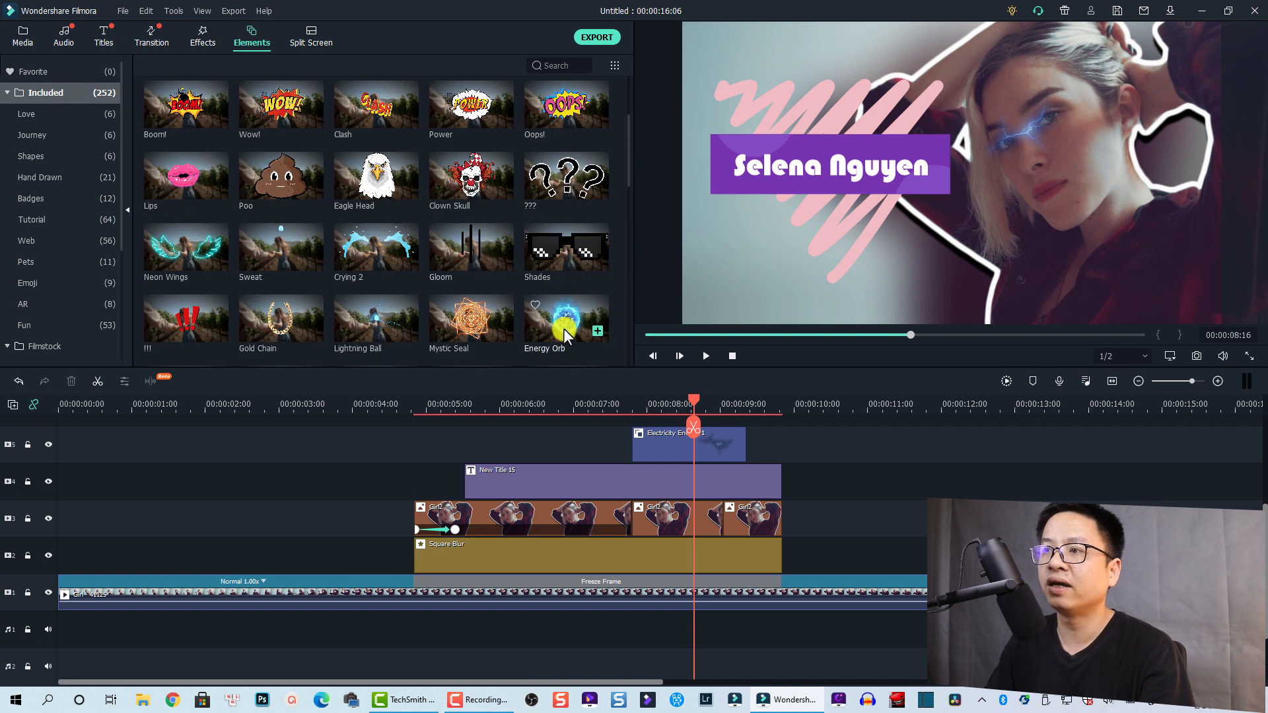
pyautogui.scroll(-4, 553, 335)
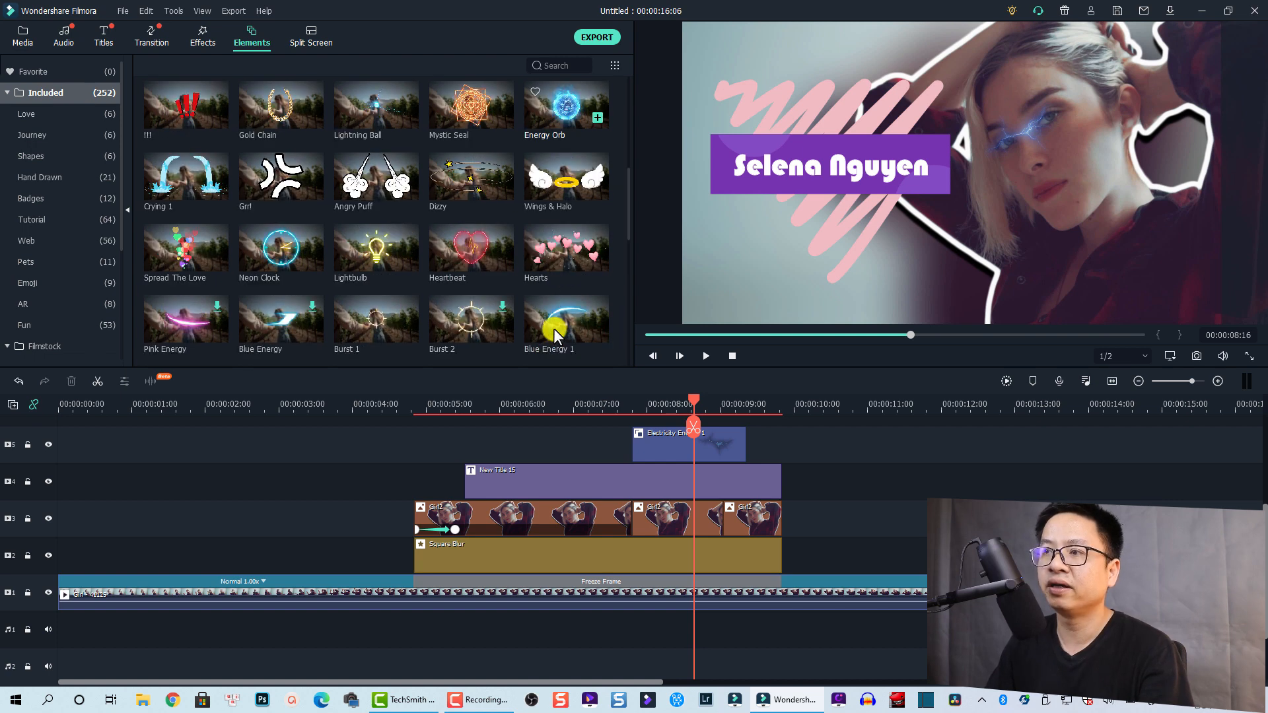
pyautogui.click(545, 122)
pyautogui.scroll(2, 807, 462)
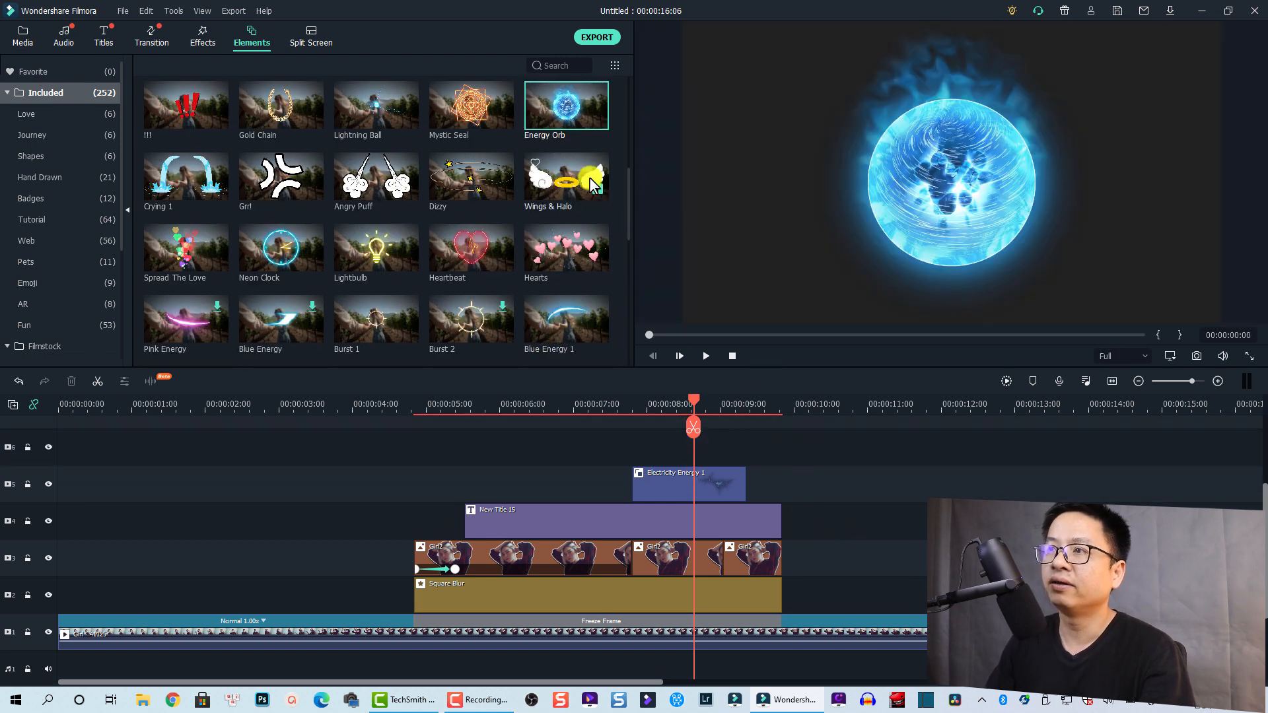
pyautogui.moveTo(545, 119); pyautogui.dragTo(644, 449)
pyautogui.click(628, 403)
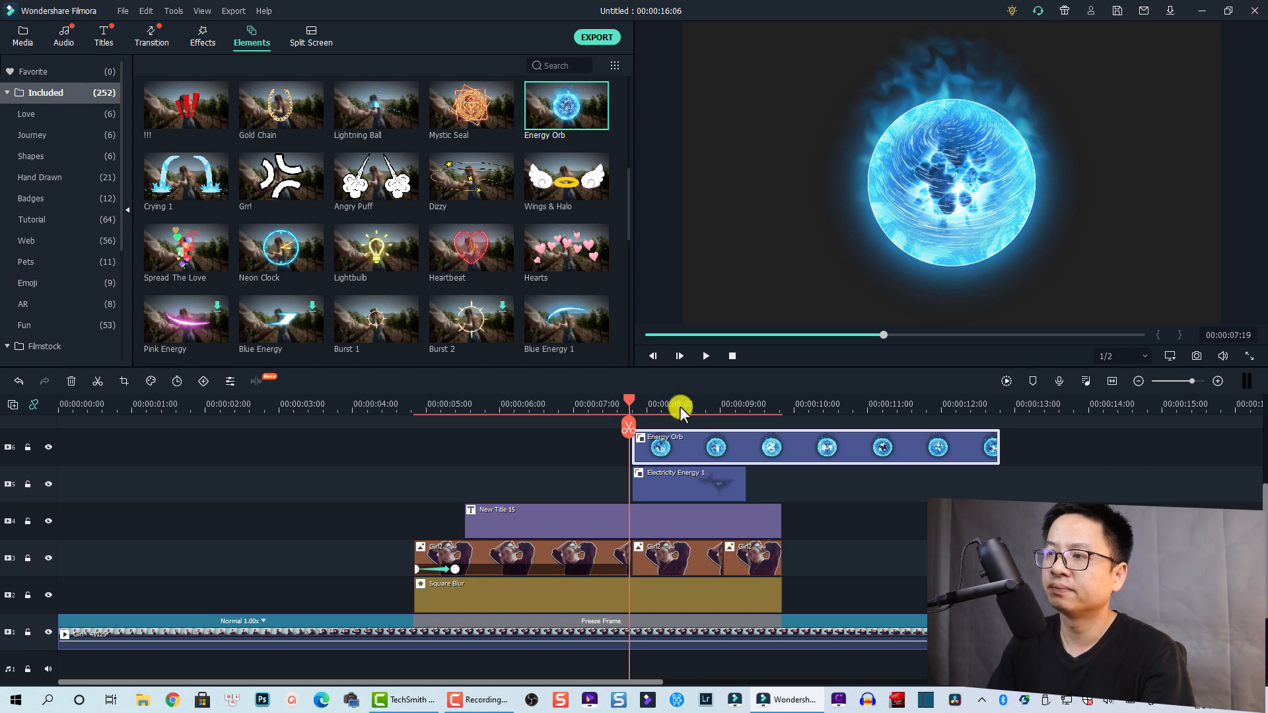
pyautogui.press('space')
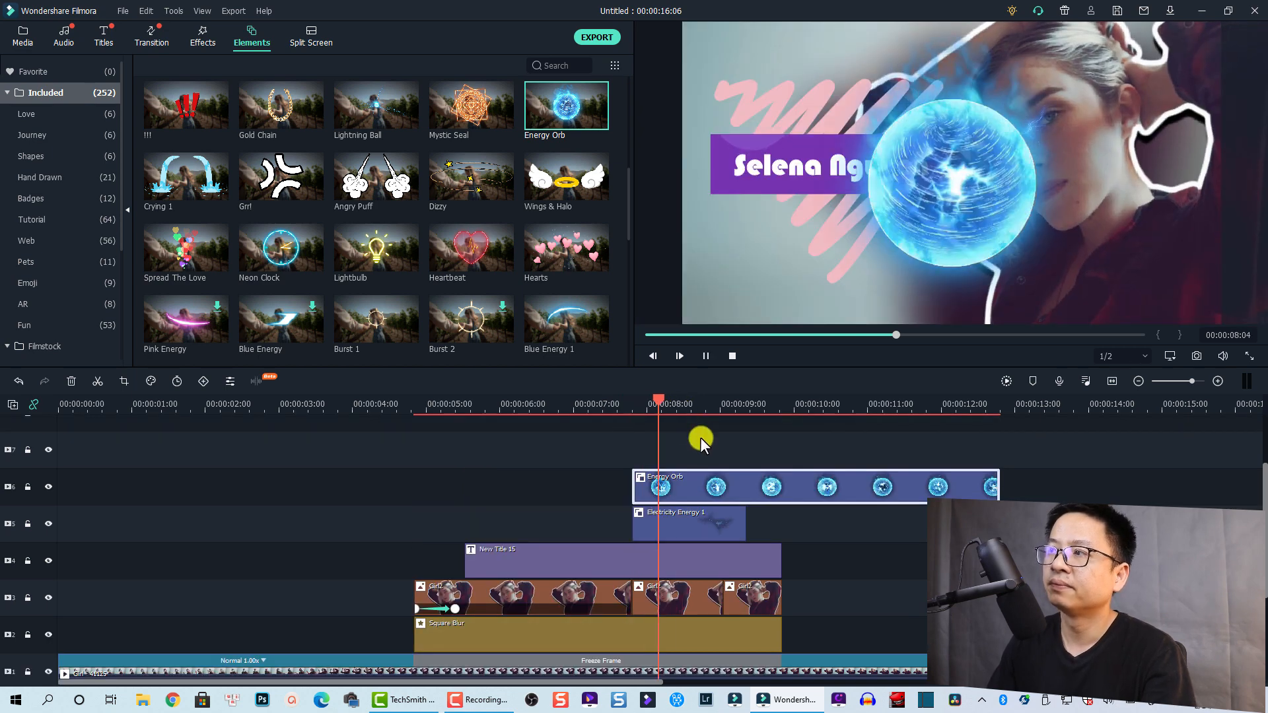
pyautogui.press('space')
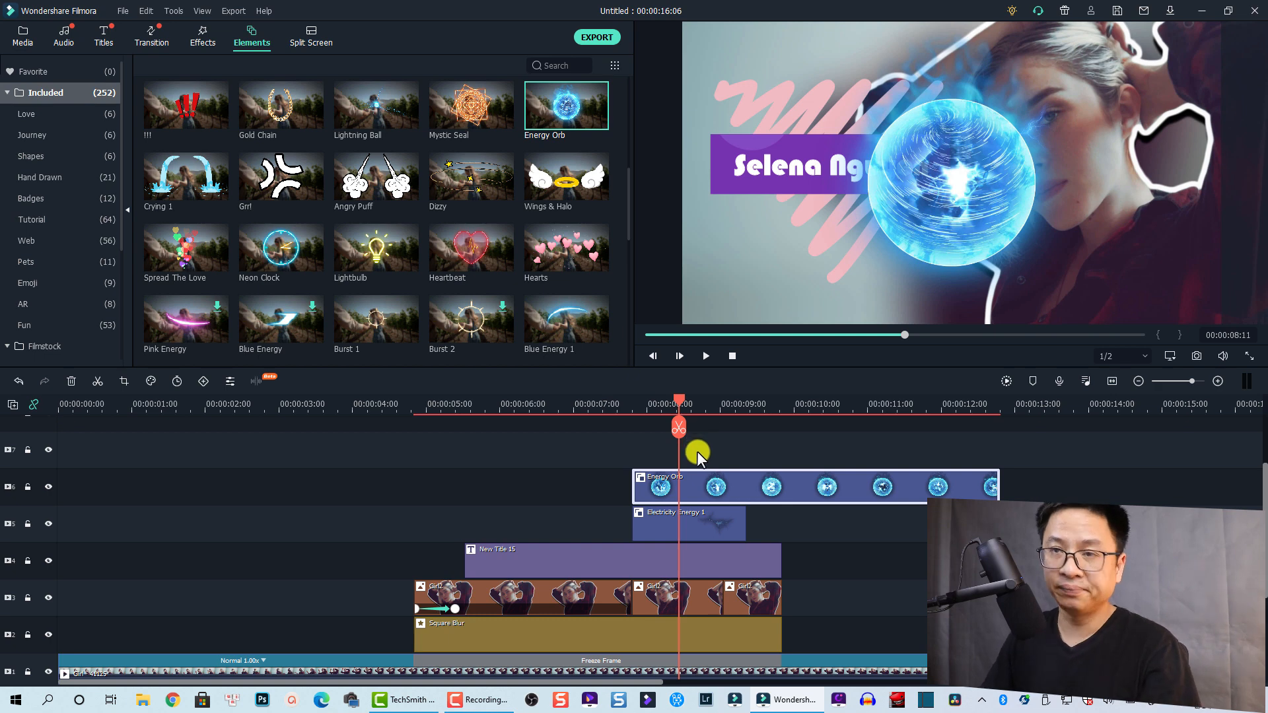
# Shrink the orb to a small glowing ball over her eye
pyautogui.click(972, 177)
pyautogui.moveTo(1090, 27); pyautogui.dragTo(936, 190)
pyautogui.moveTo(876, 243); pyautogui.dragTo(1058, 99)
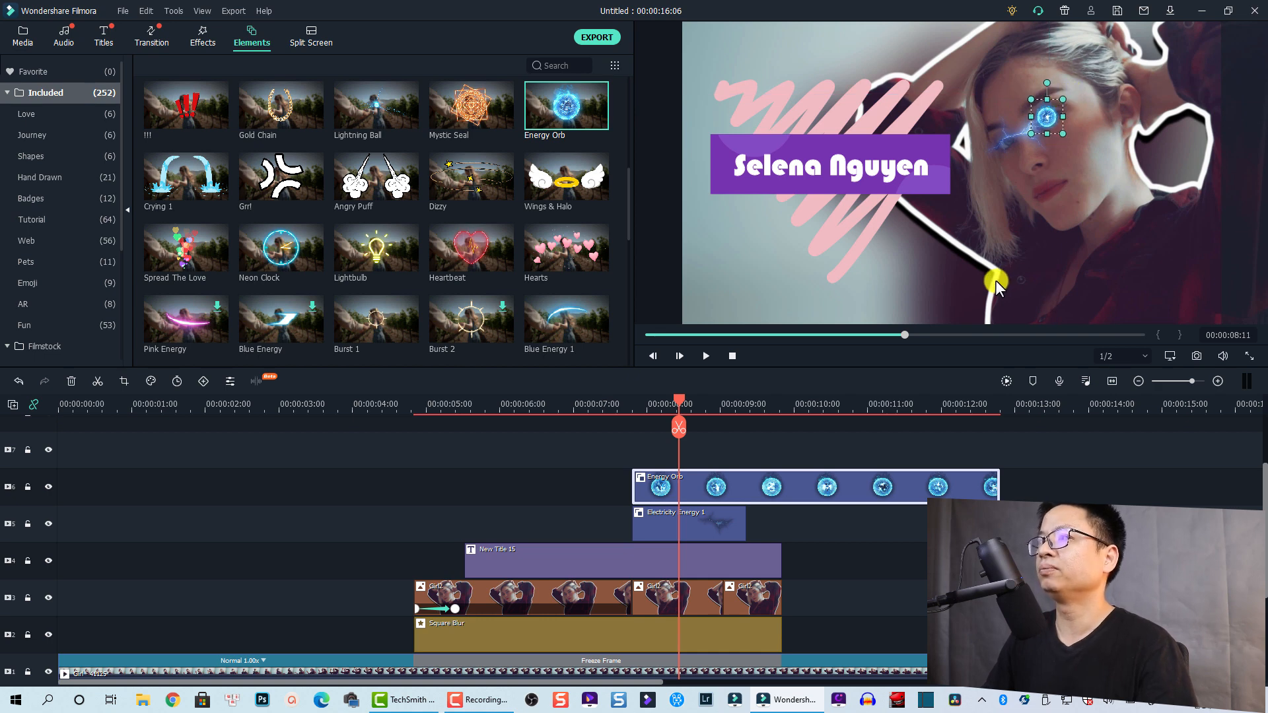
# Drag another Energy Orb toward the timeline and lock tracks 5, 4 and 3
pyautogui.moveTo(546, 121)
pyautogui.mouseDown()
pyautogui.moveTo(603, 147)
pyautogui.moveTo(790, 423)
pyautogui.moveTo(678, 479)
pyautogui.mouseUp()
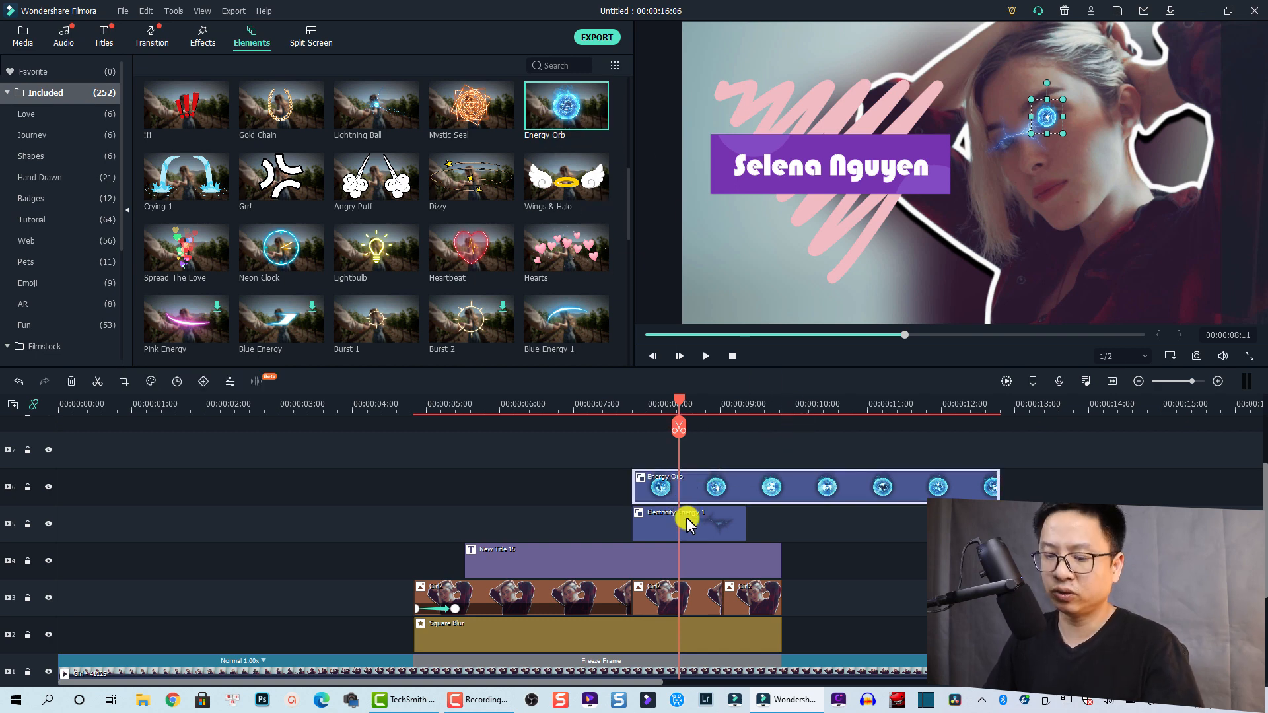
pyautogui.click(27, 523)
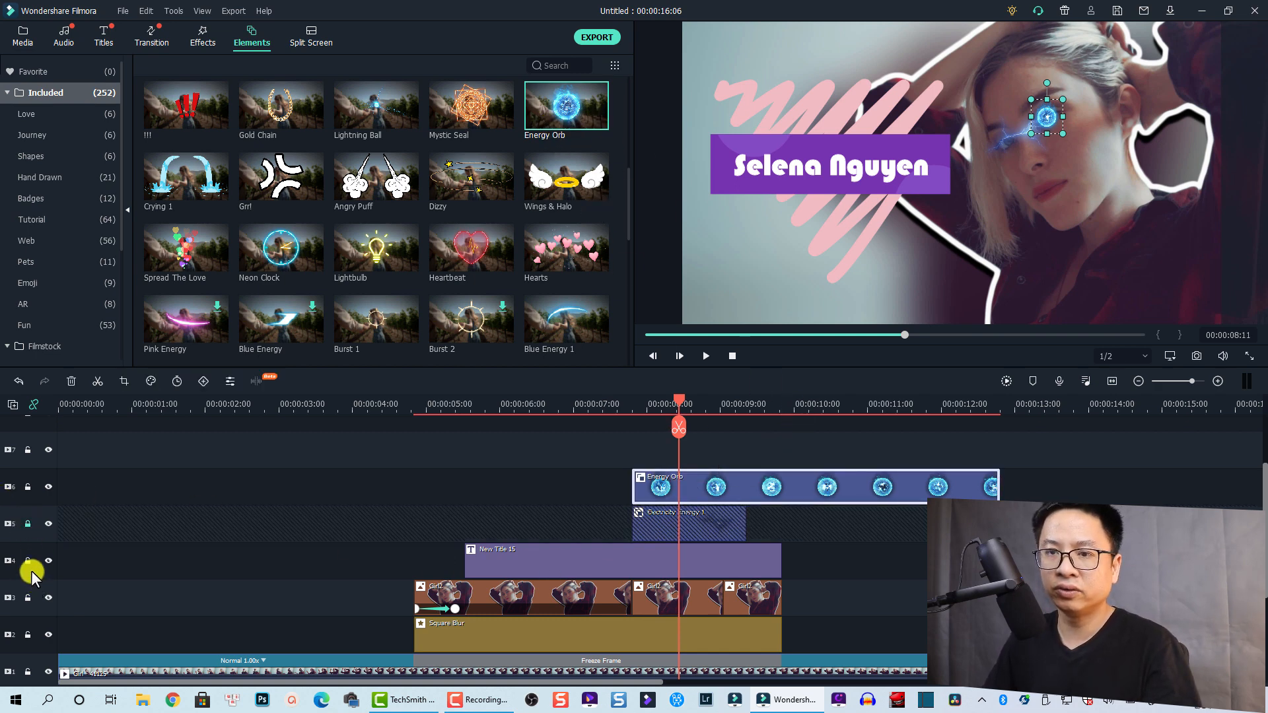
pyautogui.click(29, 562)
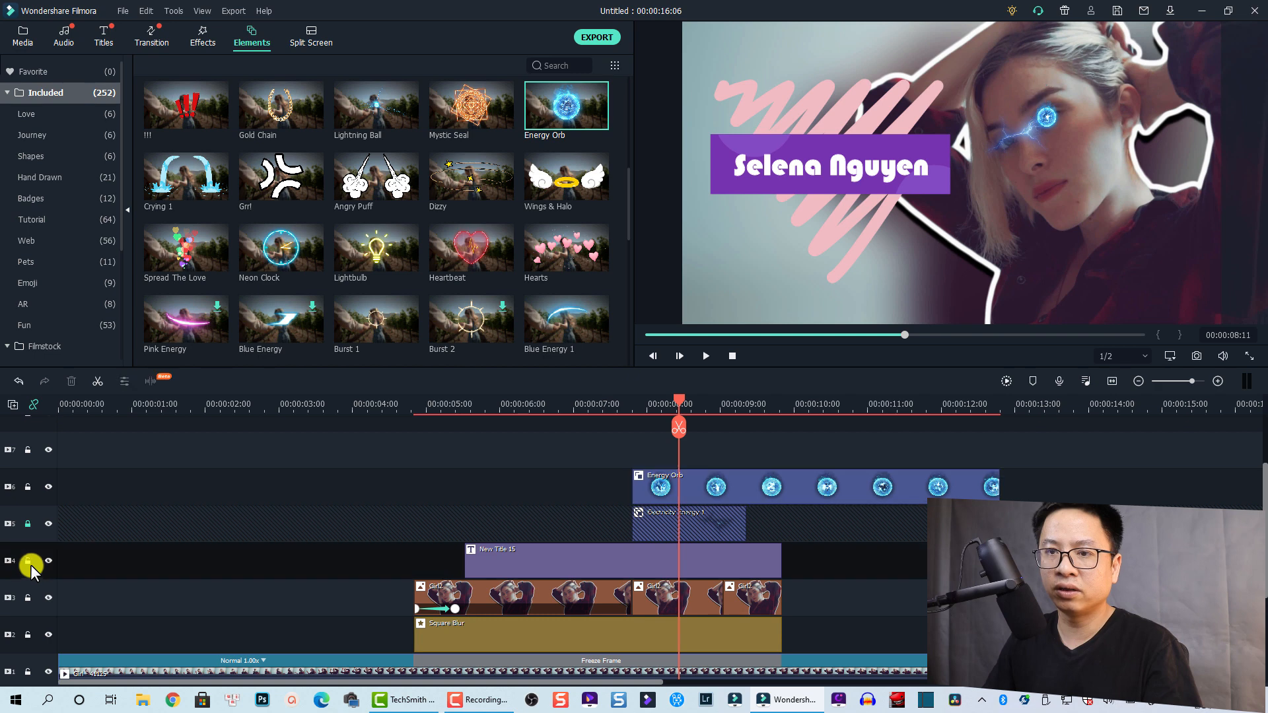
pyautogui.click(27, 598)
# Paste an Energy Orb copy onto track 7 at the playhead, lock track 6, and select the copy
pyautogui.scroll(2, 627, 531)
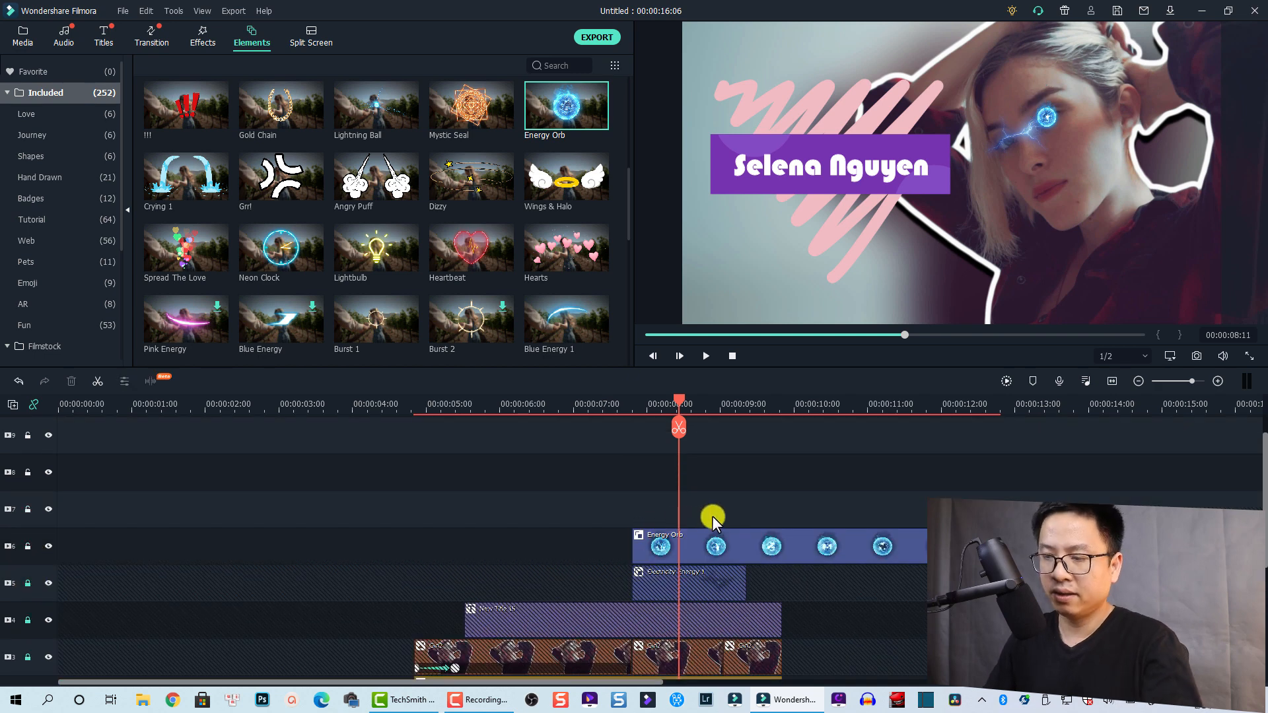
pyautogui.hotkey('ctrl', 'v')
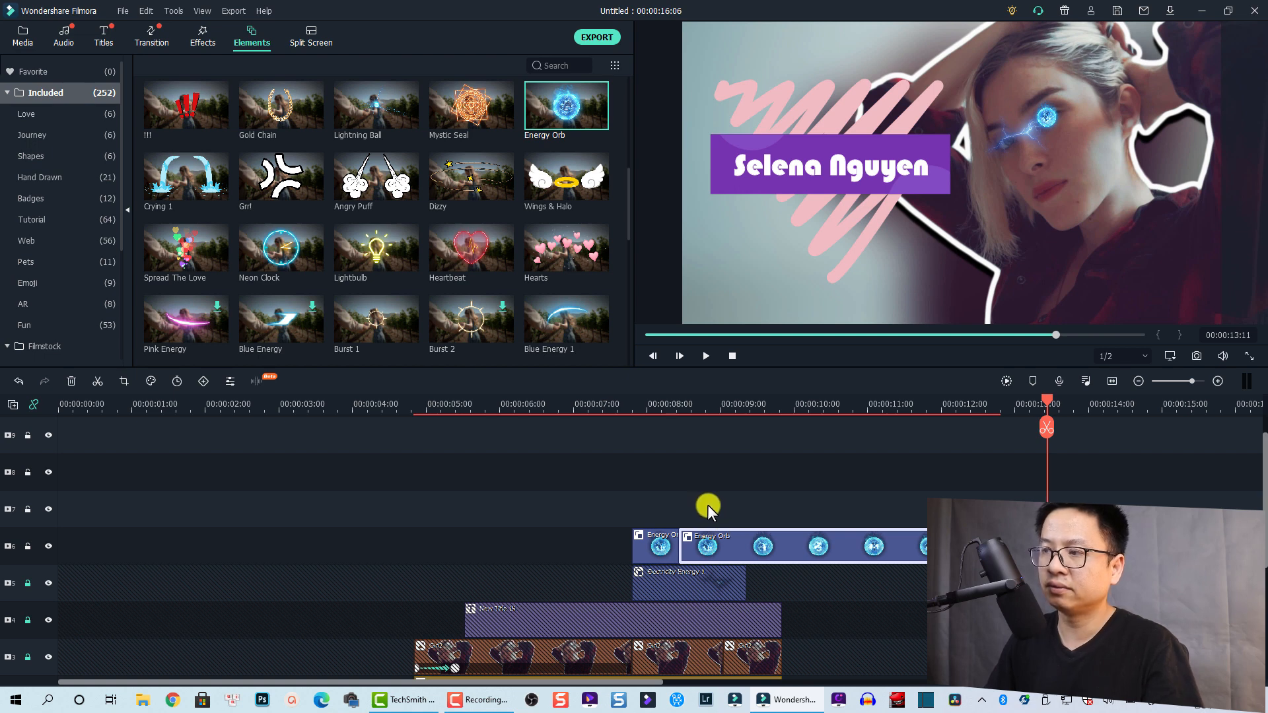
pyautogui.moveTo(707, 504); pyautogui.dragTo(748, 542)
pyautogui.click(672, 541)
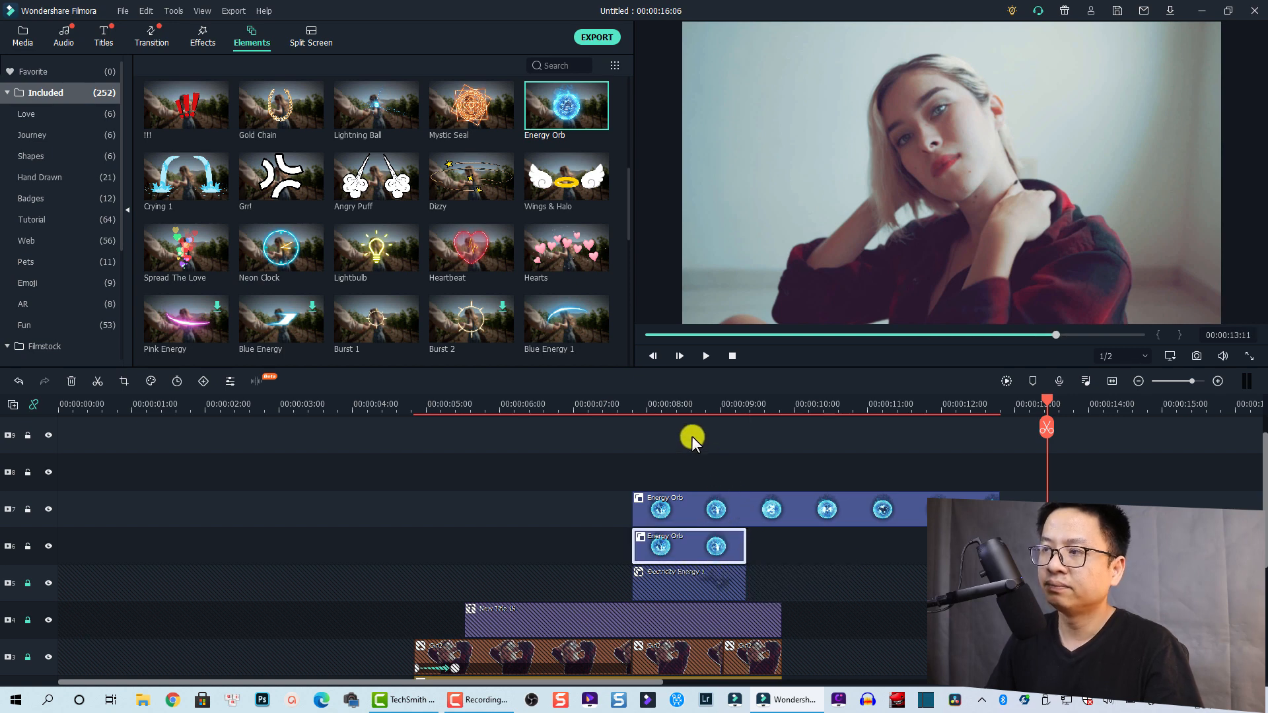
pyautogui.click(677, 410)
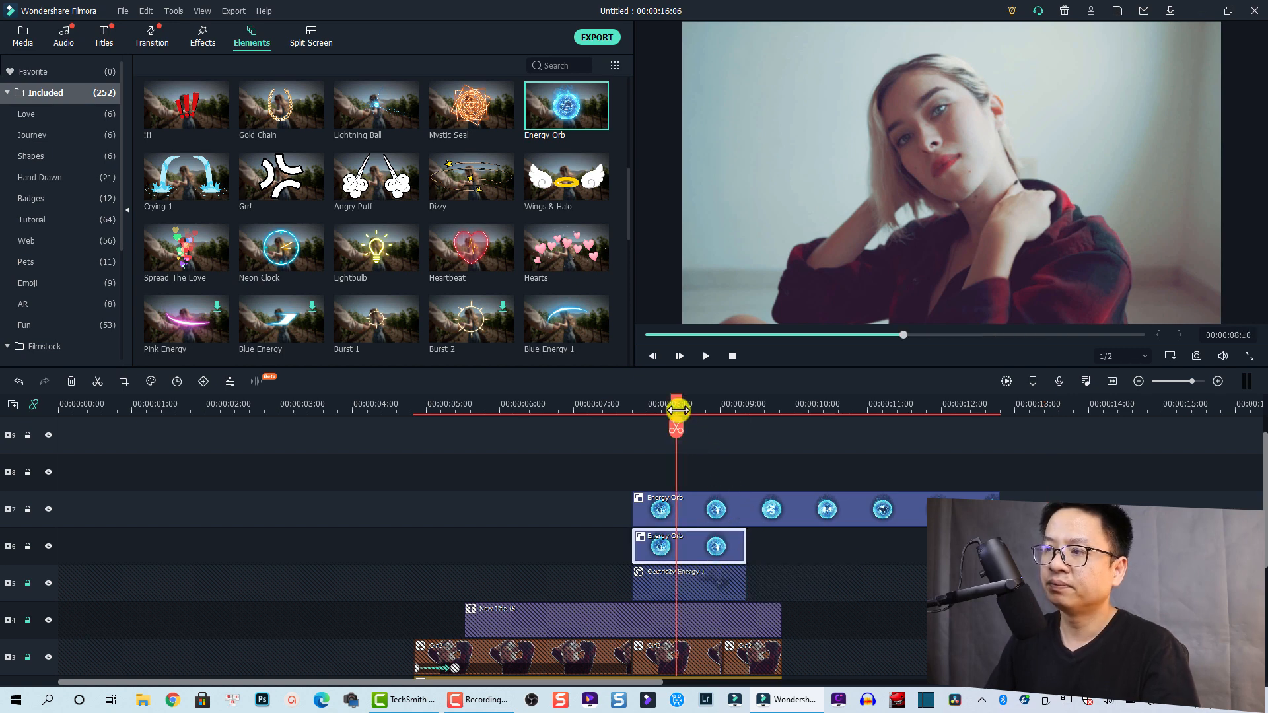
pyautogui.click(28, 546)
pyautogui.click(679, 502)
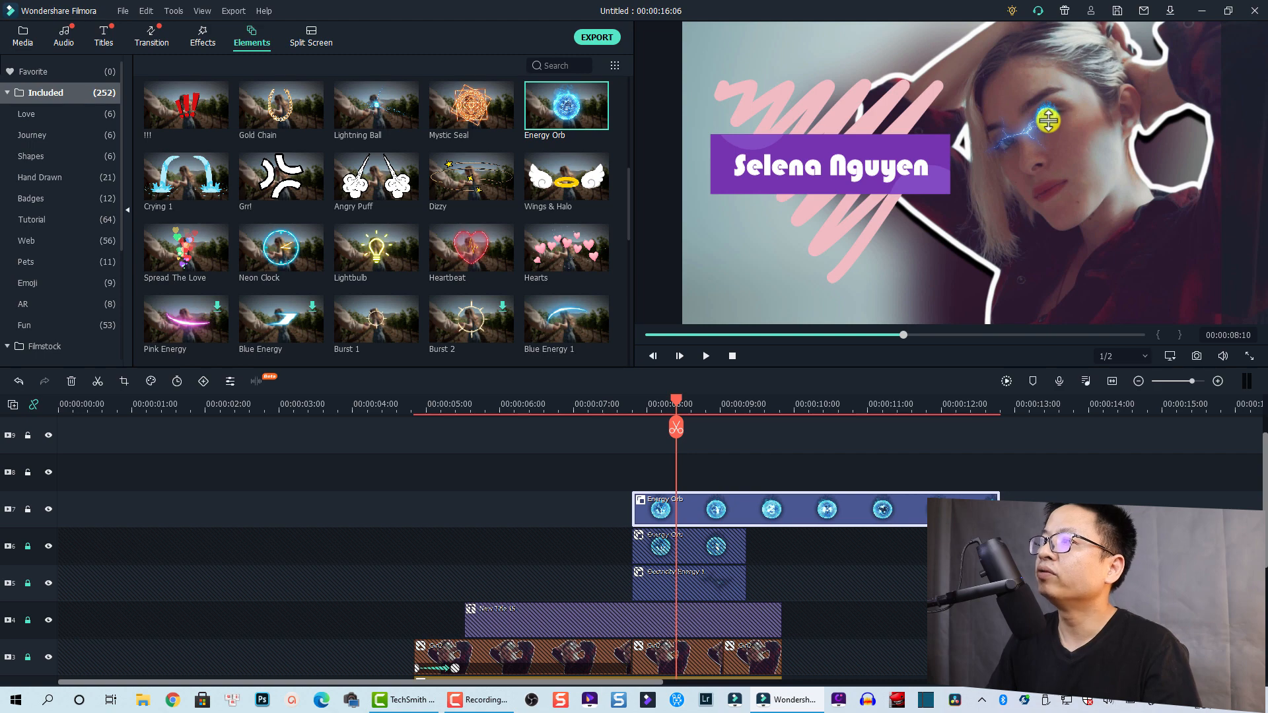
# Move the second orb onto her other eye and trim its clip to end at 09:11
pyautogui.moveTo(1035, 130); pyautogui.dragTo(1001, 148)
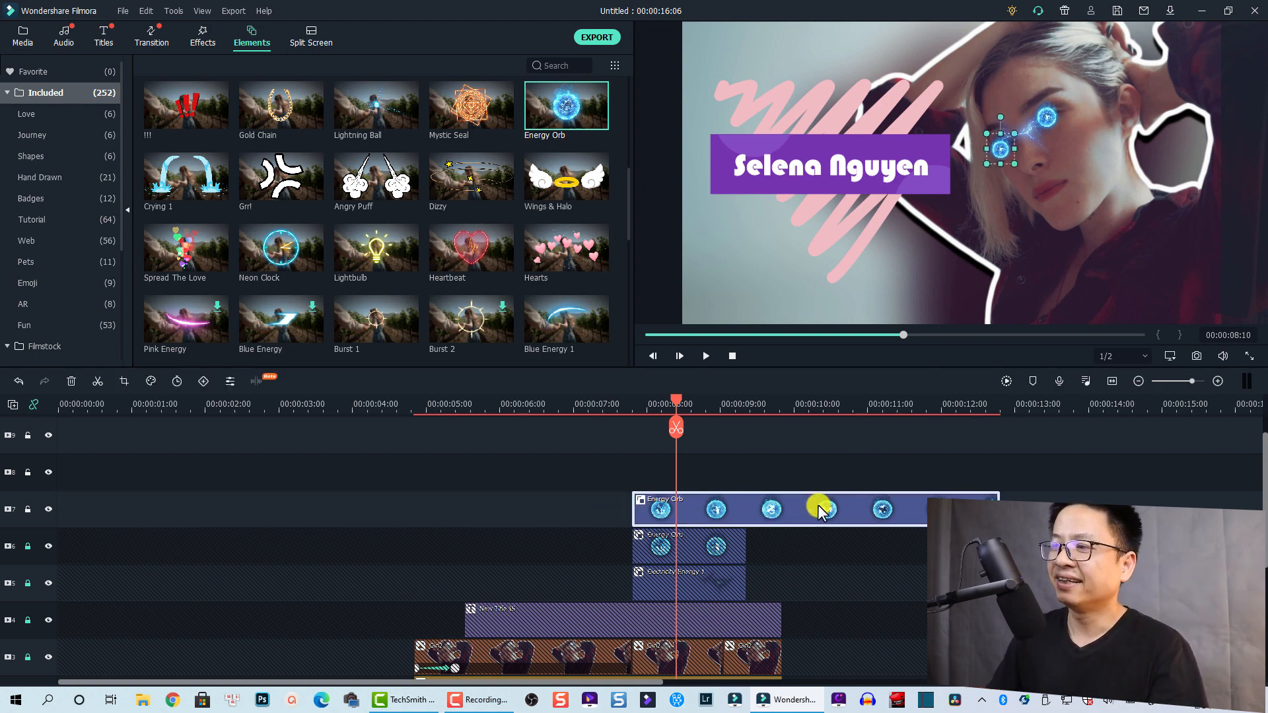
pyautogui.moveTo(999, 500); pyautogui.dragTo(746, 515)
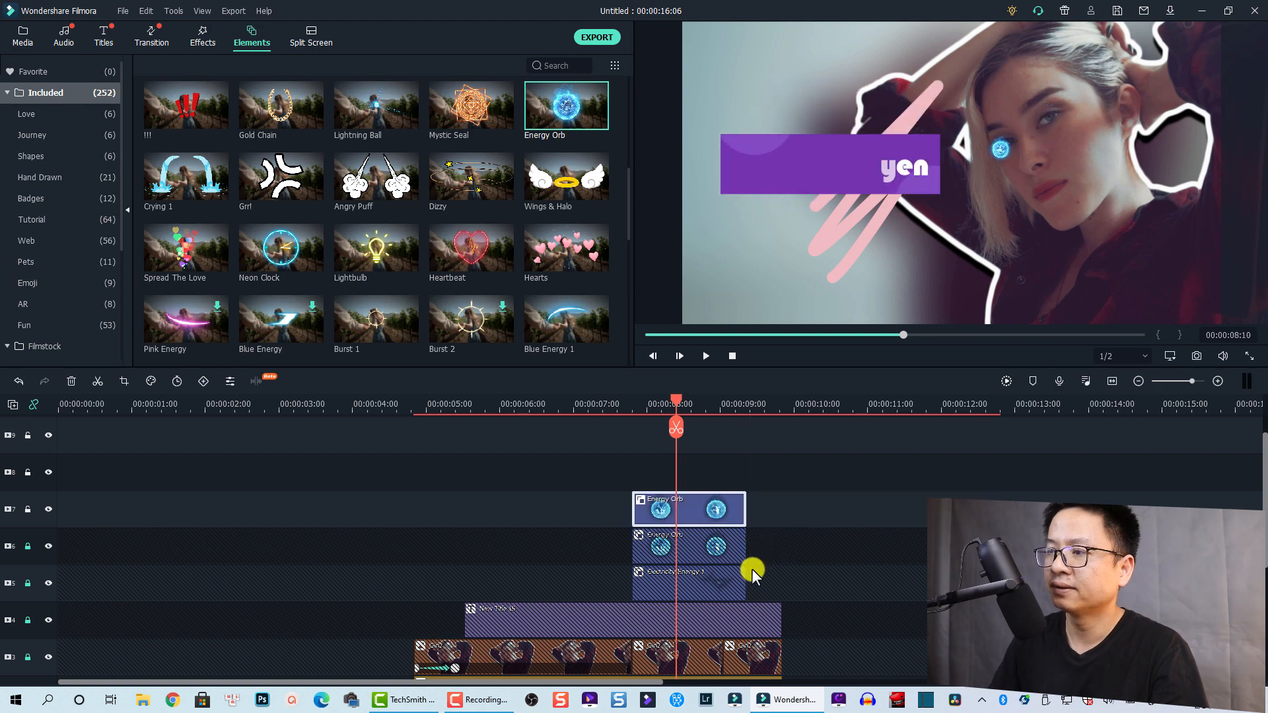
pyautogui.moveTo(675, 402); pyautogui.dragTo(601, 412)
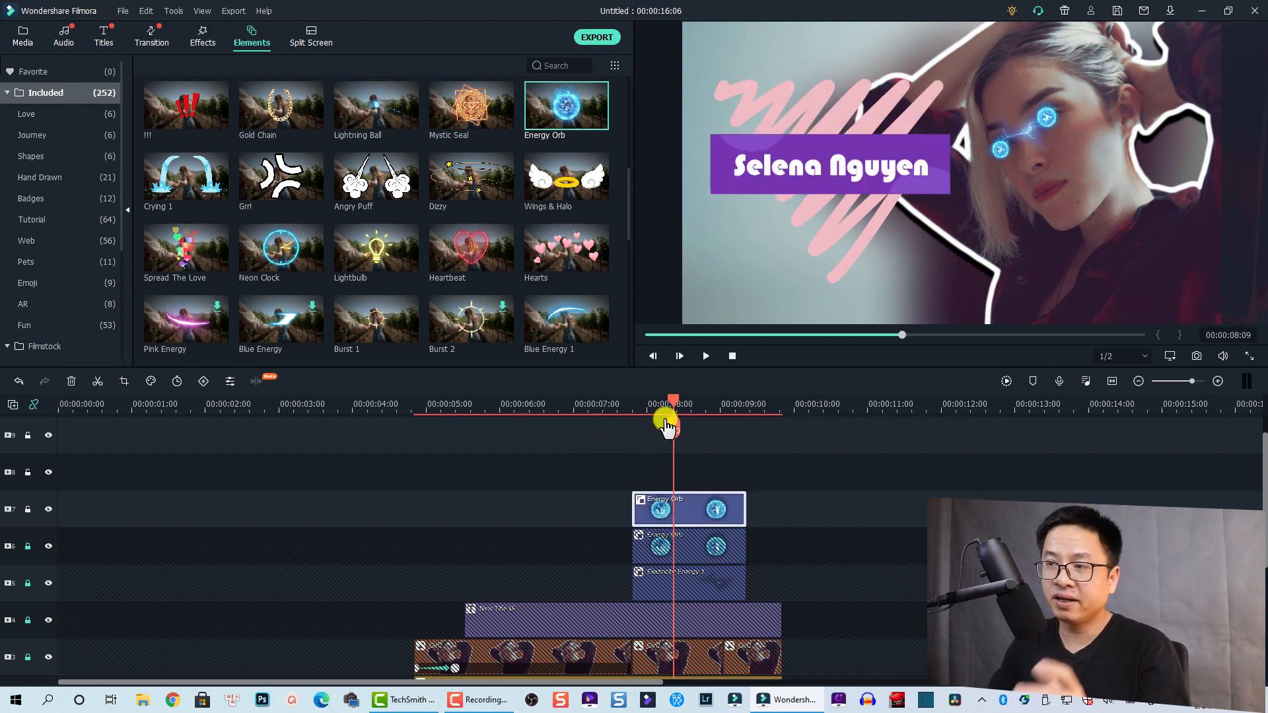
pyautogui.moveTo(670, 400); pyautogui.dragTo(651, 402)
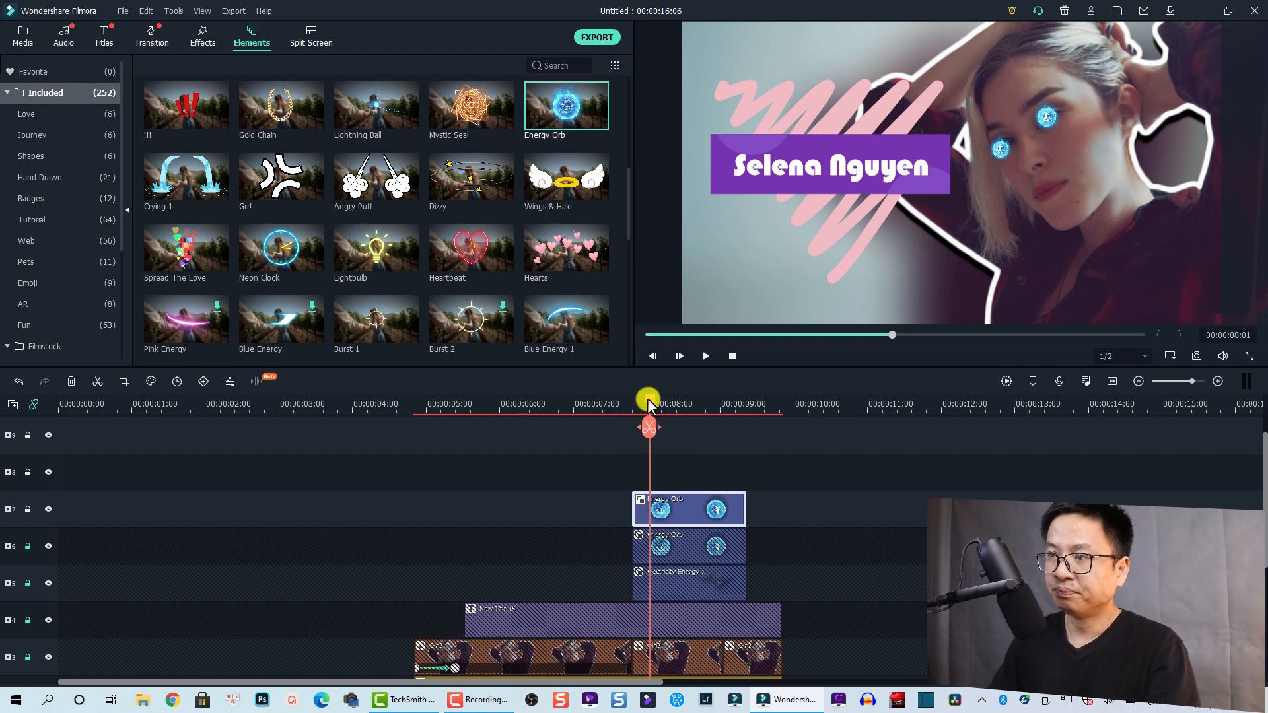
pyautogui.moveTo(647, 398); pyautogui.dragTo(635, 402)
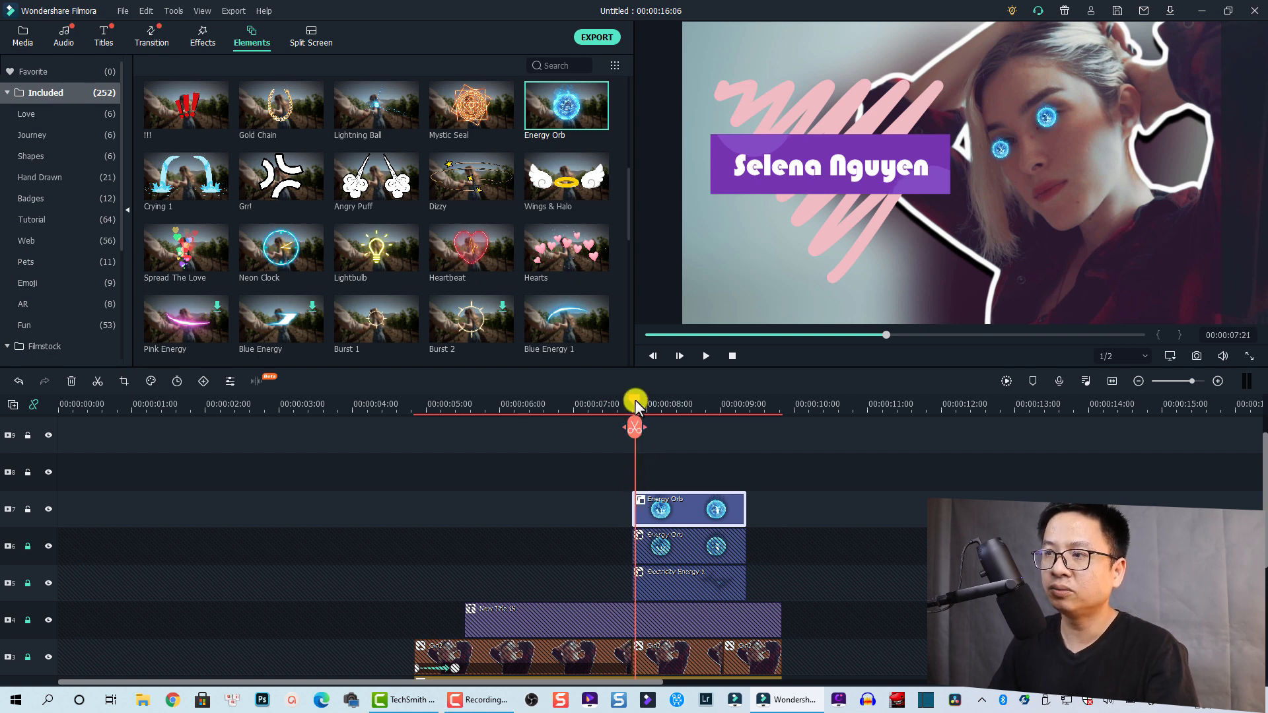
# Keyframe the track 7 orb's scale from 0 at clip start up to 100, then lock track 7
pyautogui.moveTo(635, 404); pyautogui.dragTo(631, 398)
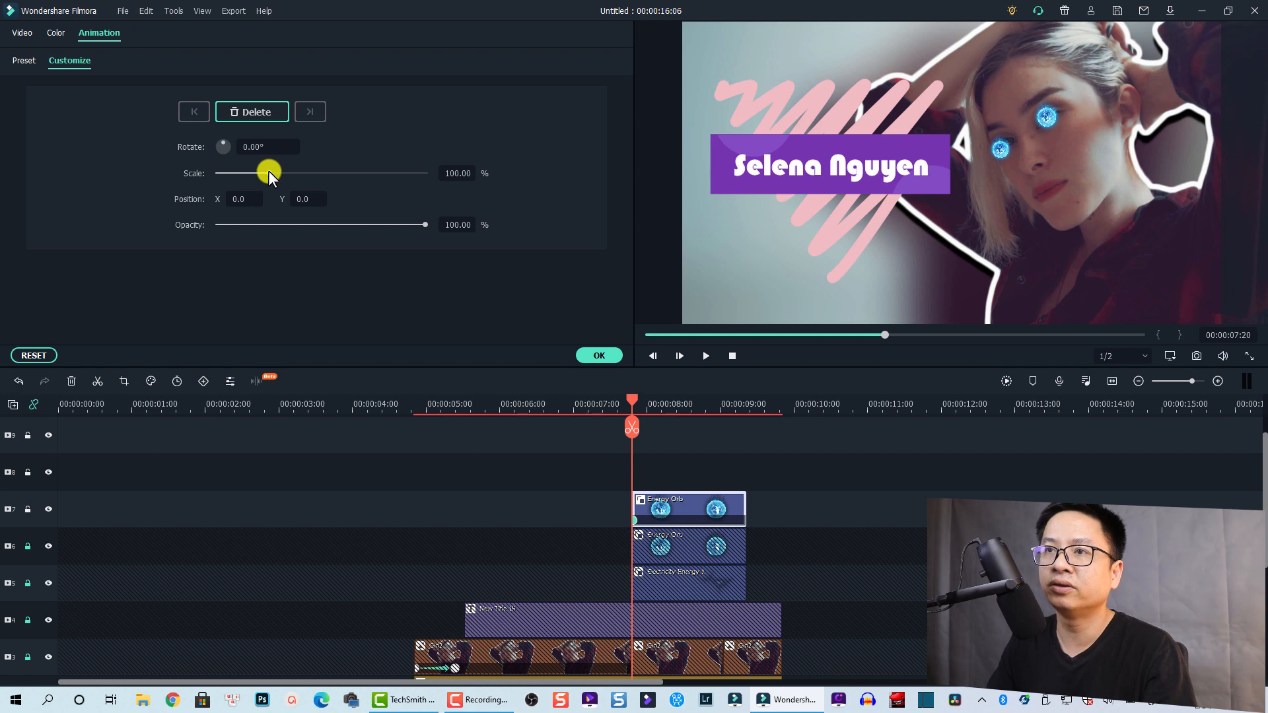
pyautogui.moveTo(268, 173); pyautogui.dragTo(191, 170)
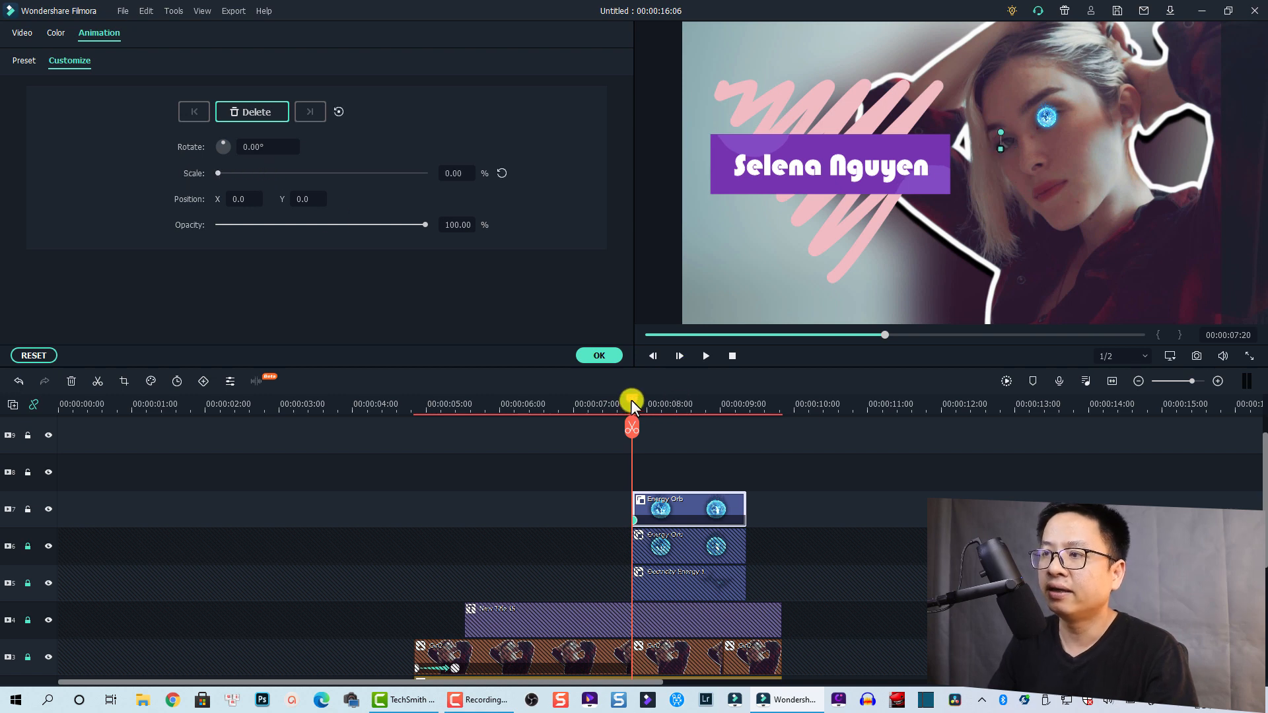
pyautogui.moveTo(632, 399); pyautogui.dragTo(663, 418)
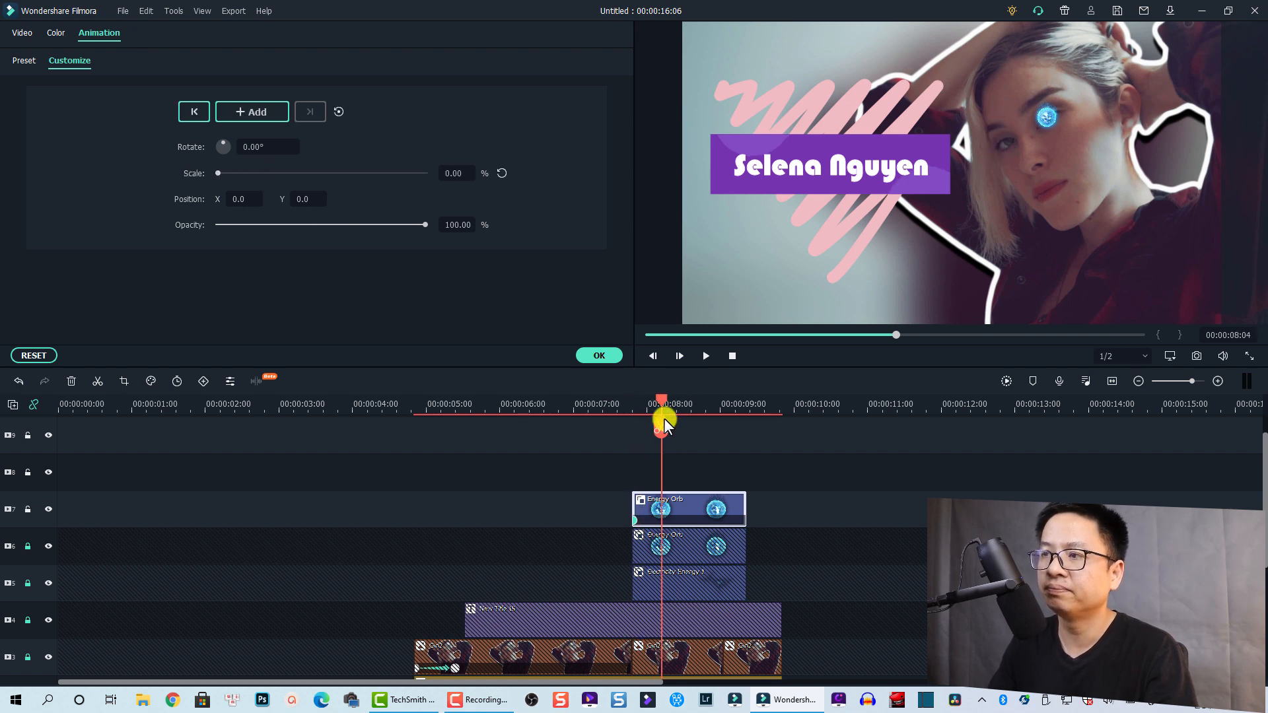
pyautogui.click(502, 175)
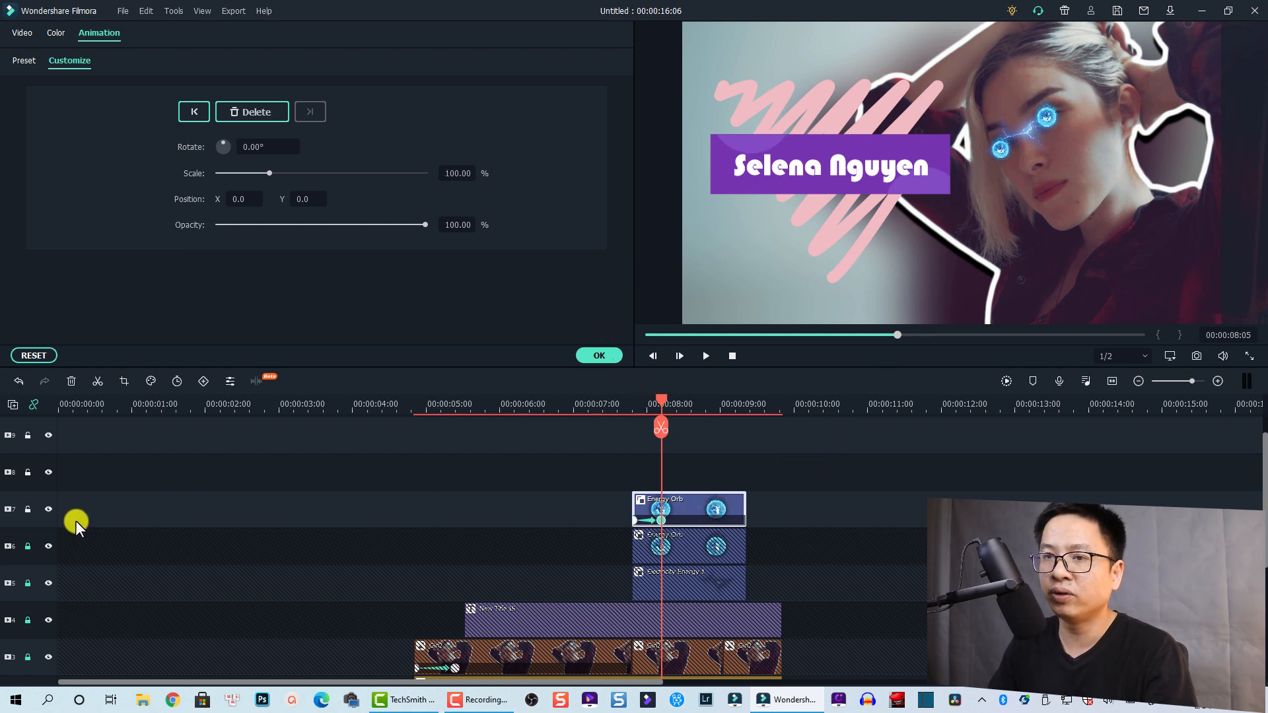
pyautogui.click(28, 507)
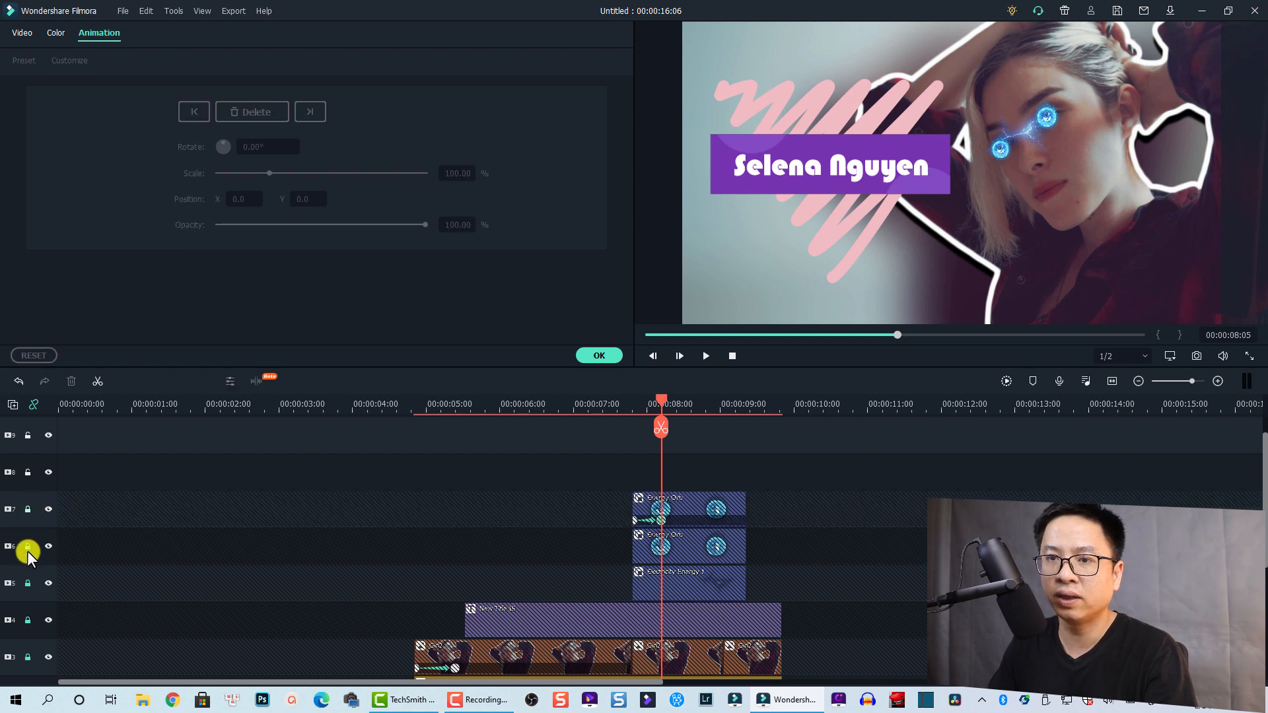
# Unlock track 6 and keyframe the first orb's starting scale at 0%
pyautogui.click(27, 546)
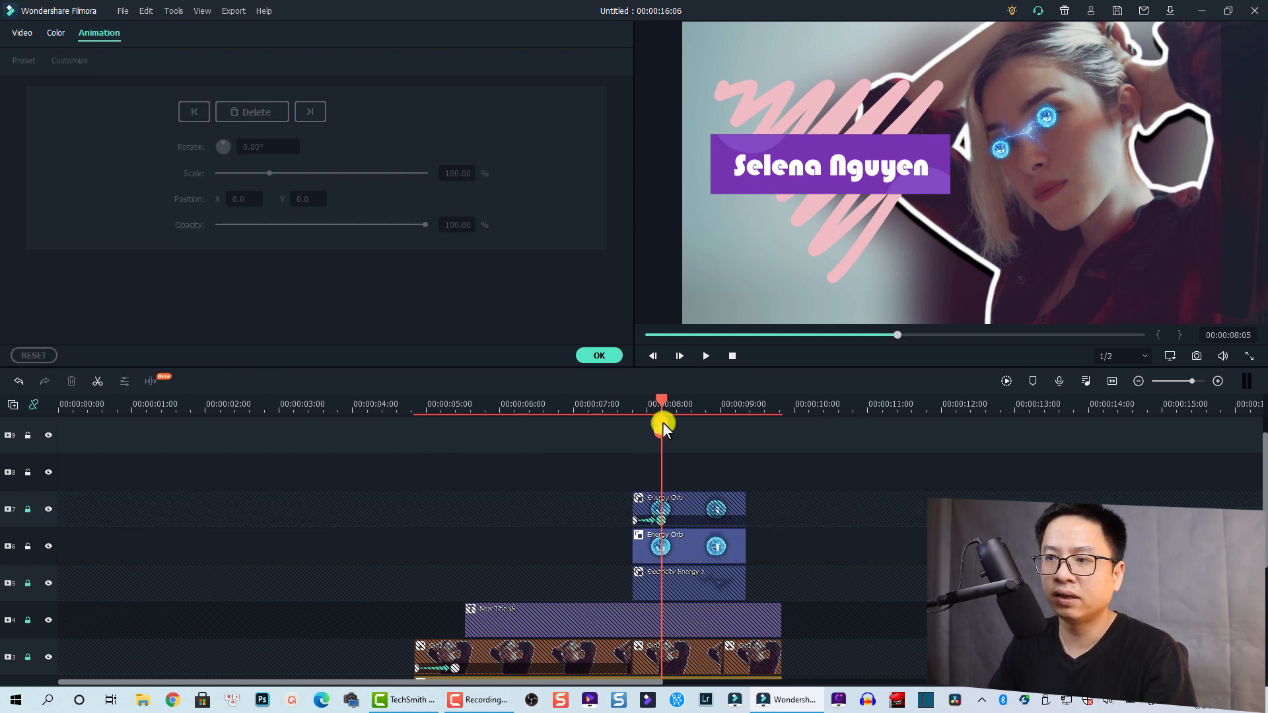
pyautogui.click(671, 544)
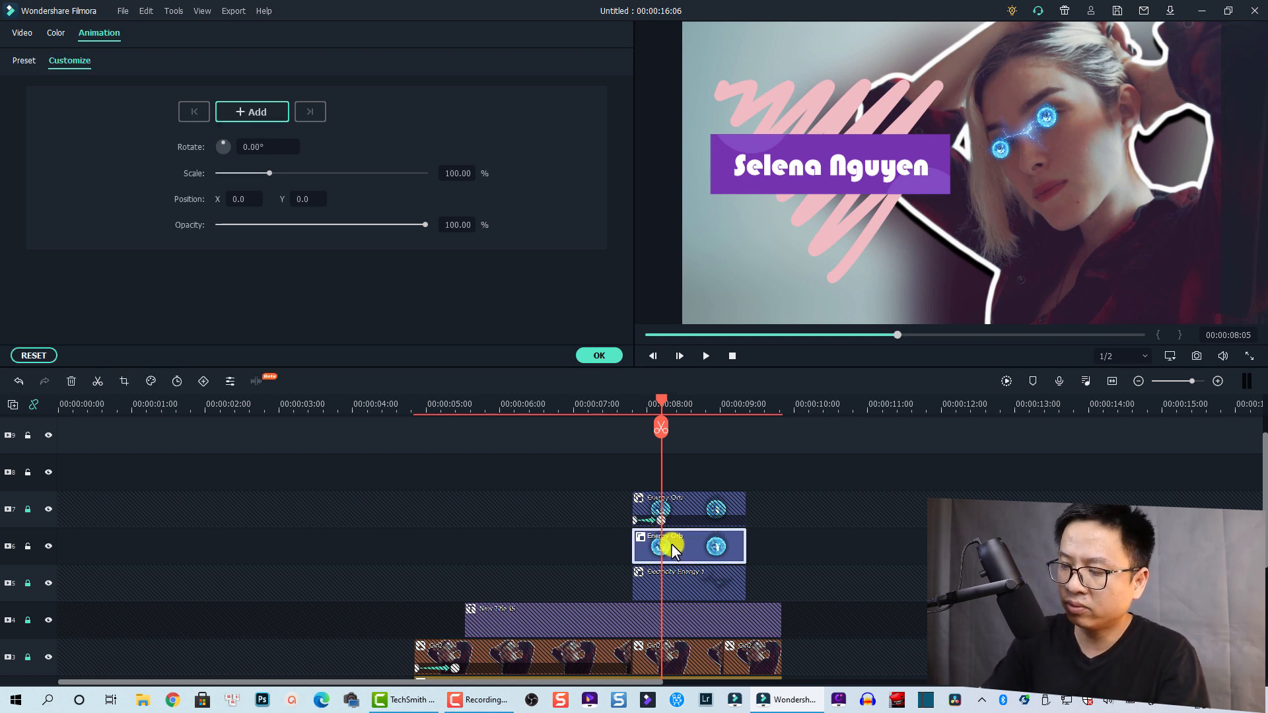
pyautogui.press('Delete')
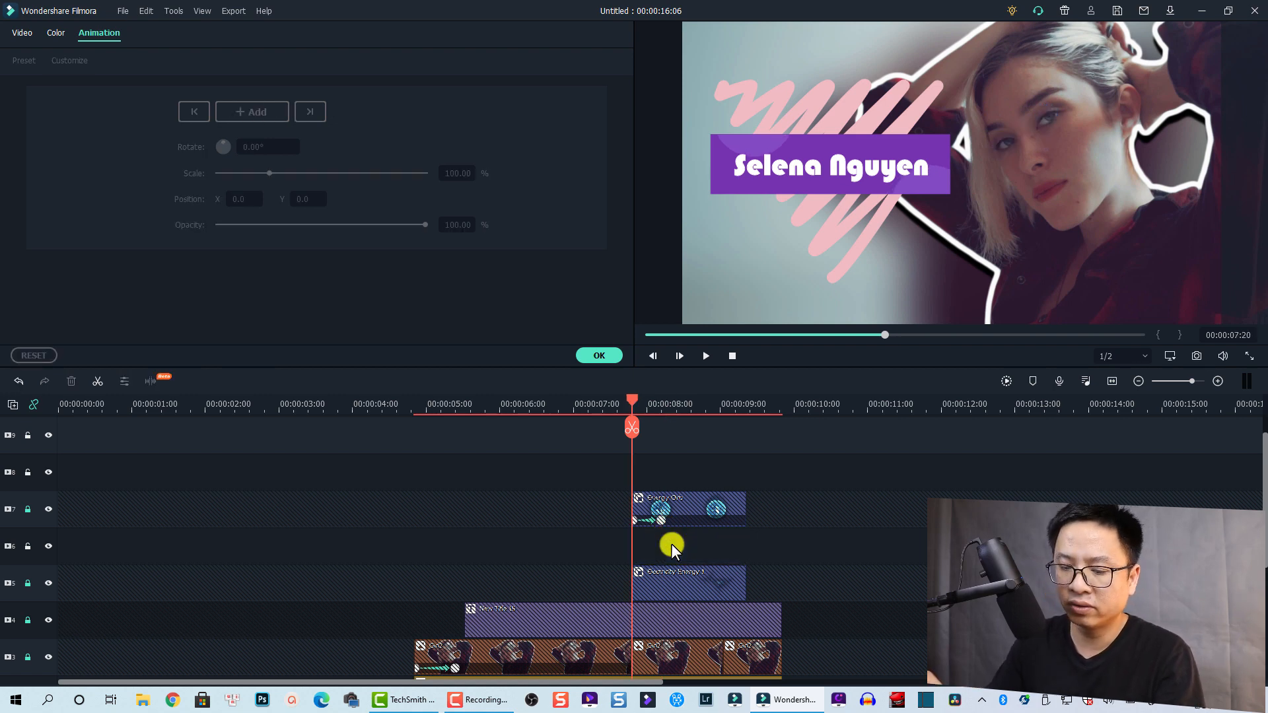
pyautogui.hotkey('ctrl', 'z')
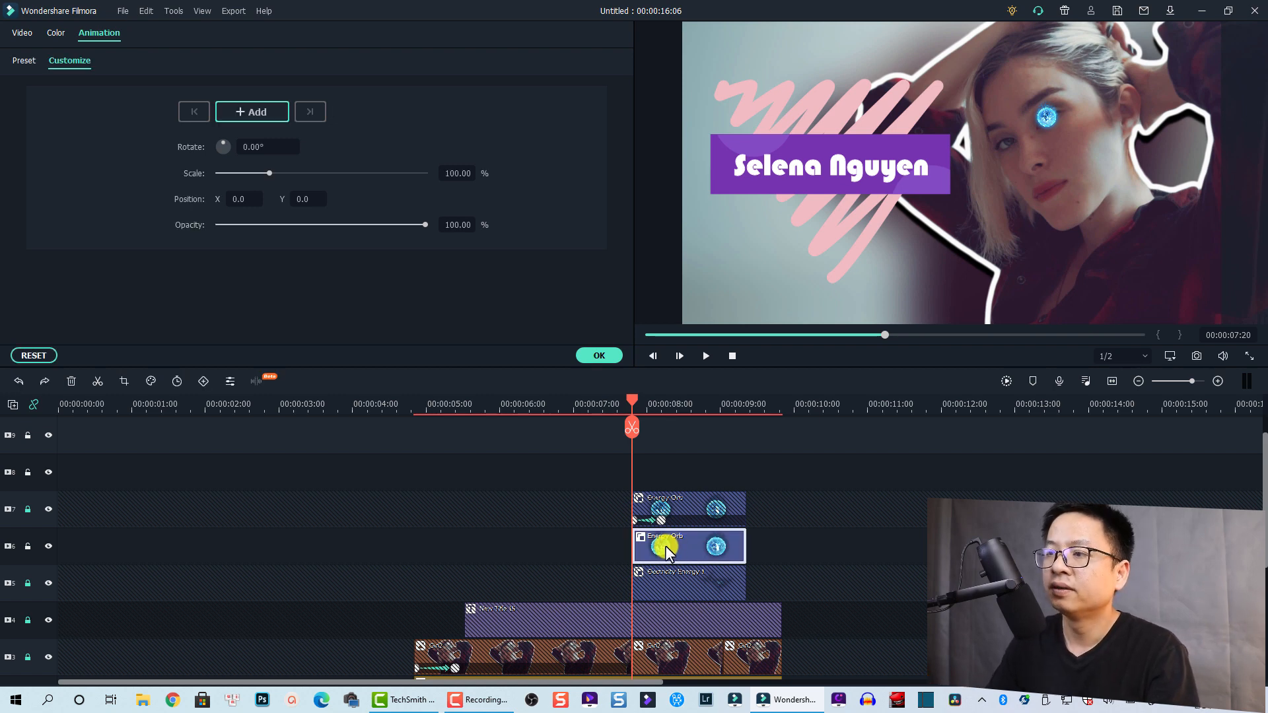
pyautogui.click(205, 378)
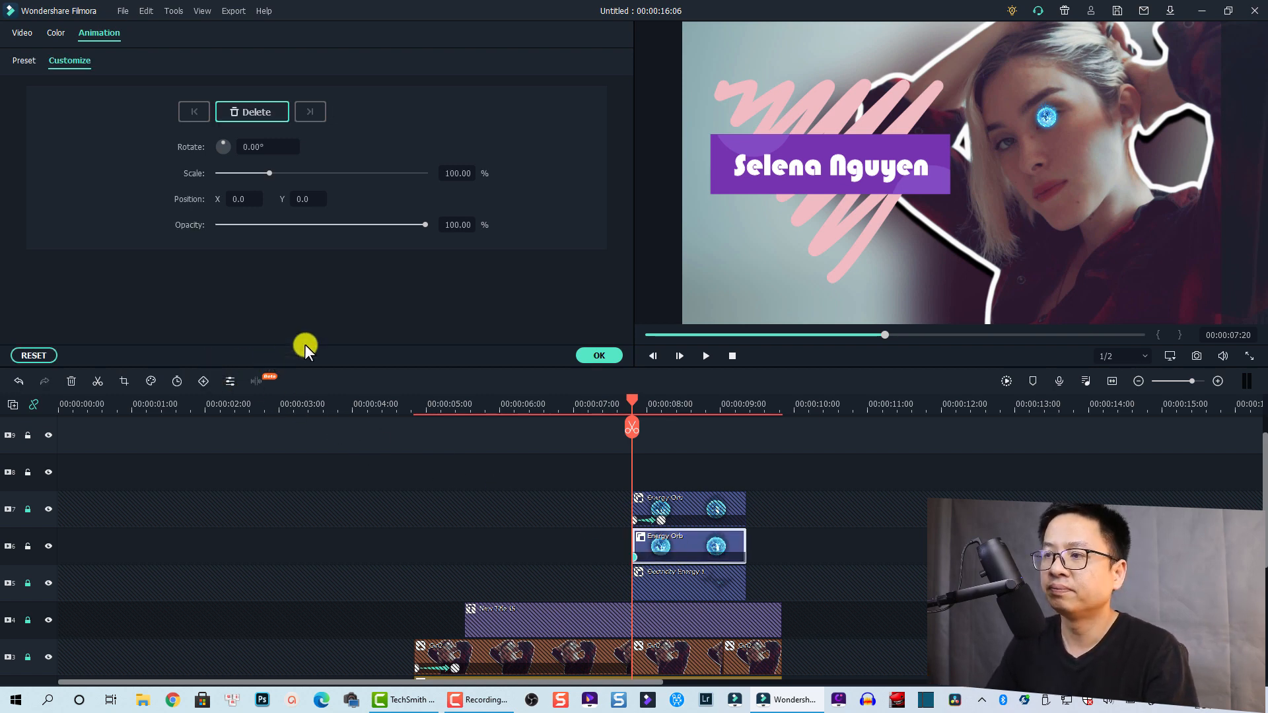
pyautogui.moveTo(268, 173); pyautogui.dragTo(203, 172)
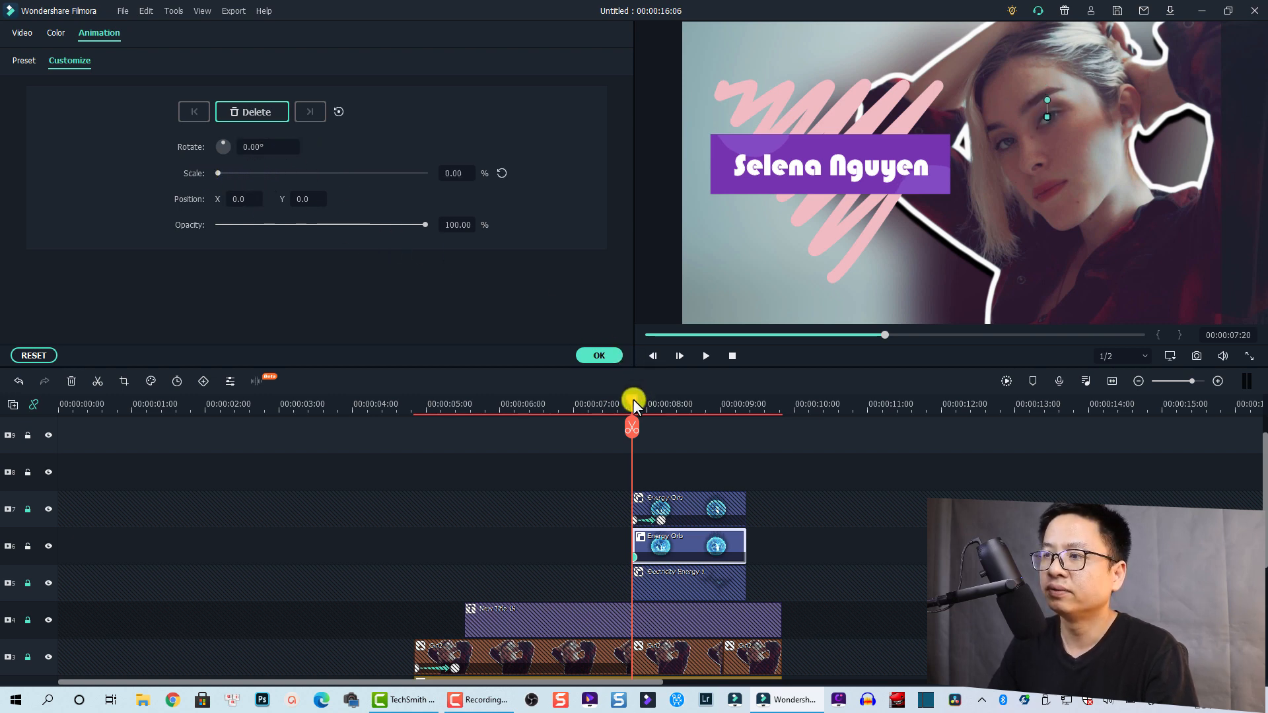
pyautogui.moveTo(639, 402); pyautogui.dragTo(662, 406)
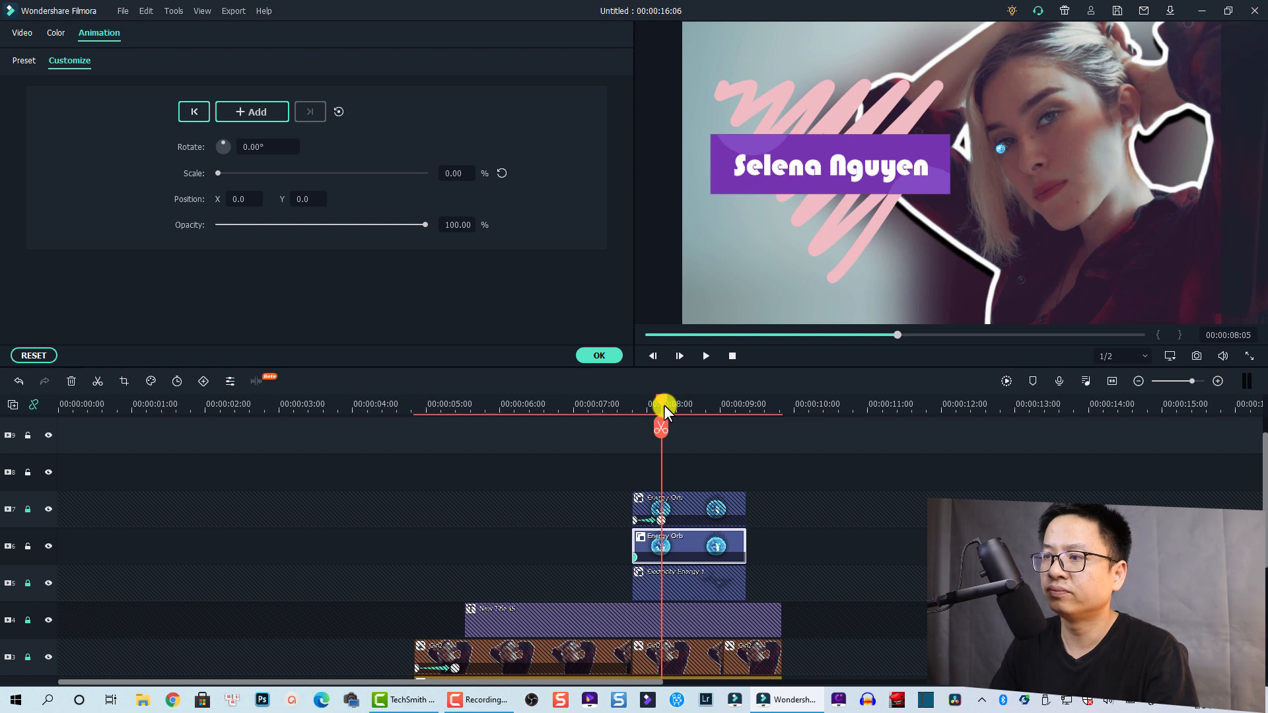
# Keyframe the first orb back to 100% scale at 8:05 and unlock the cutout track
pyautogui.click(505, 173)
pyautogui.scroll(-2, 667, 597)
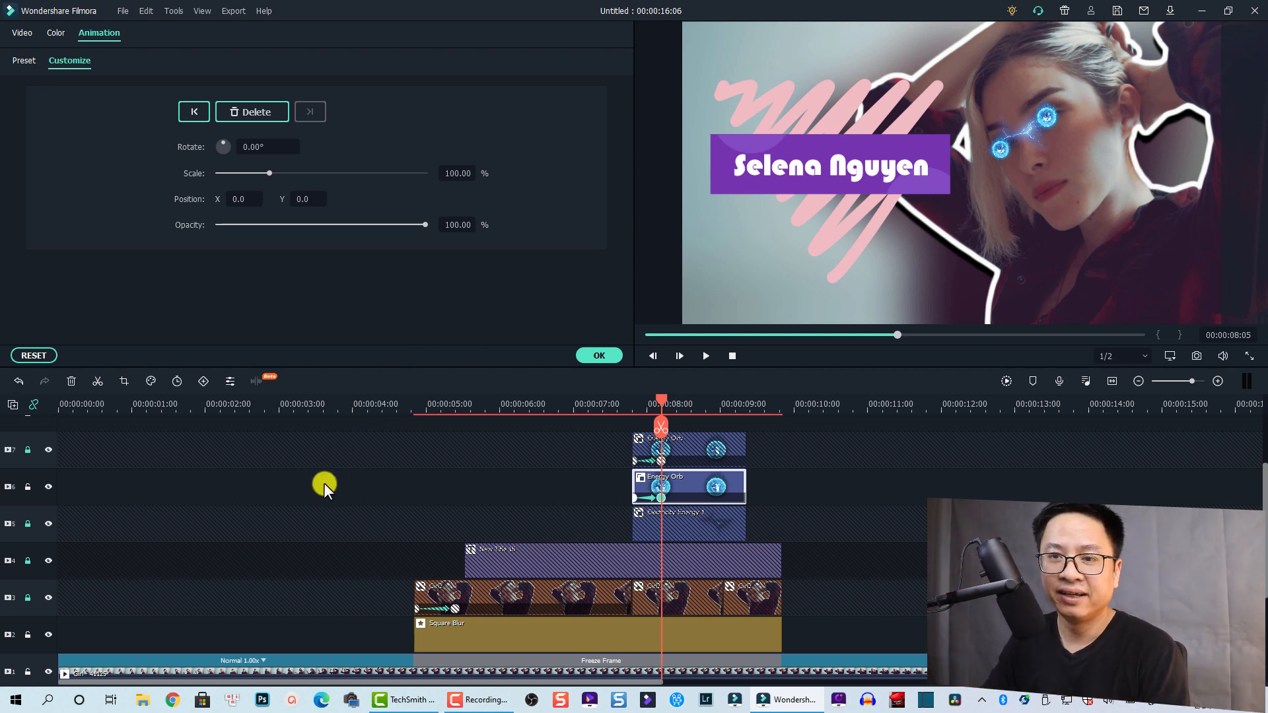
pyautogui.click(28, 597)
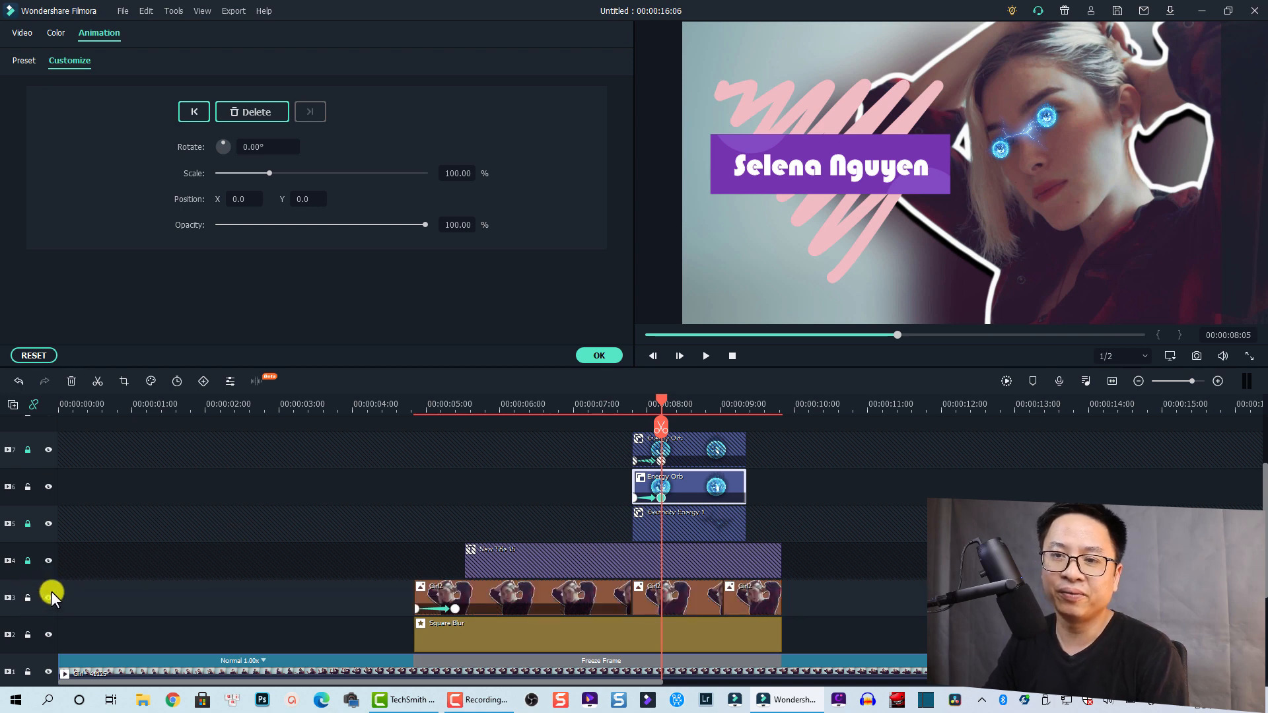
pyautogui.click(663, 604)
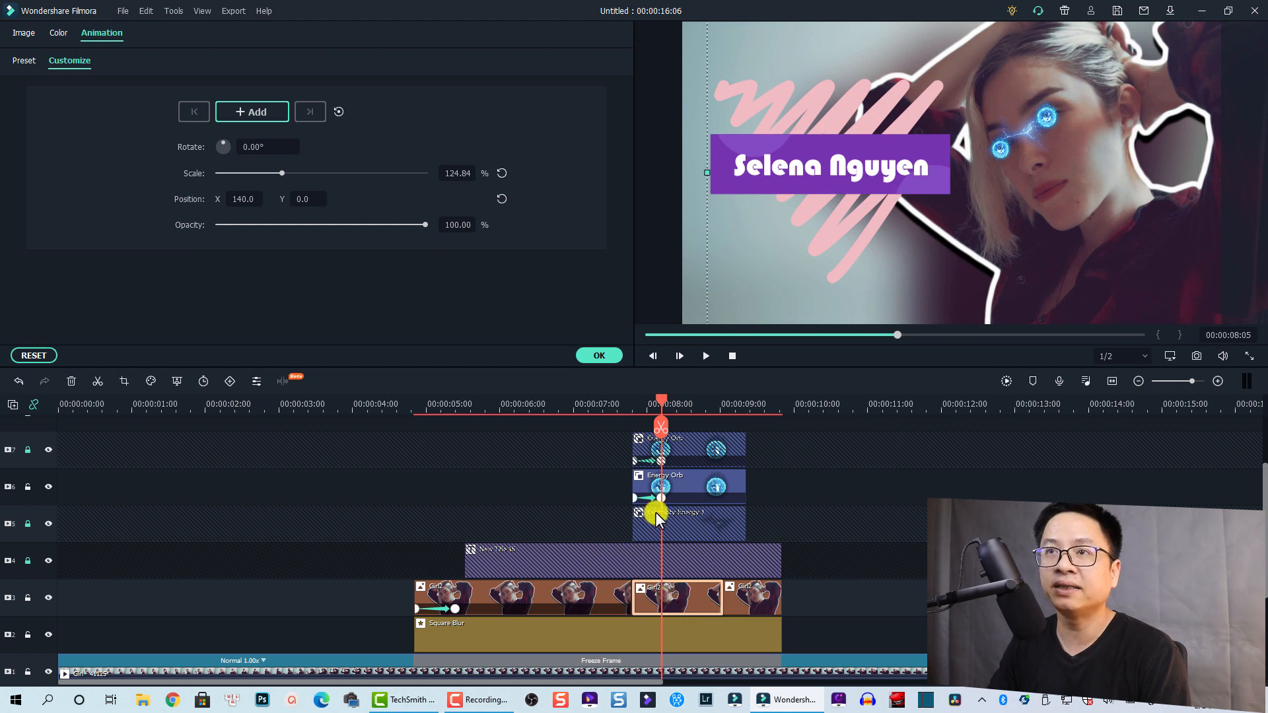
pyautogui.click(599, 354)
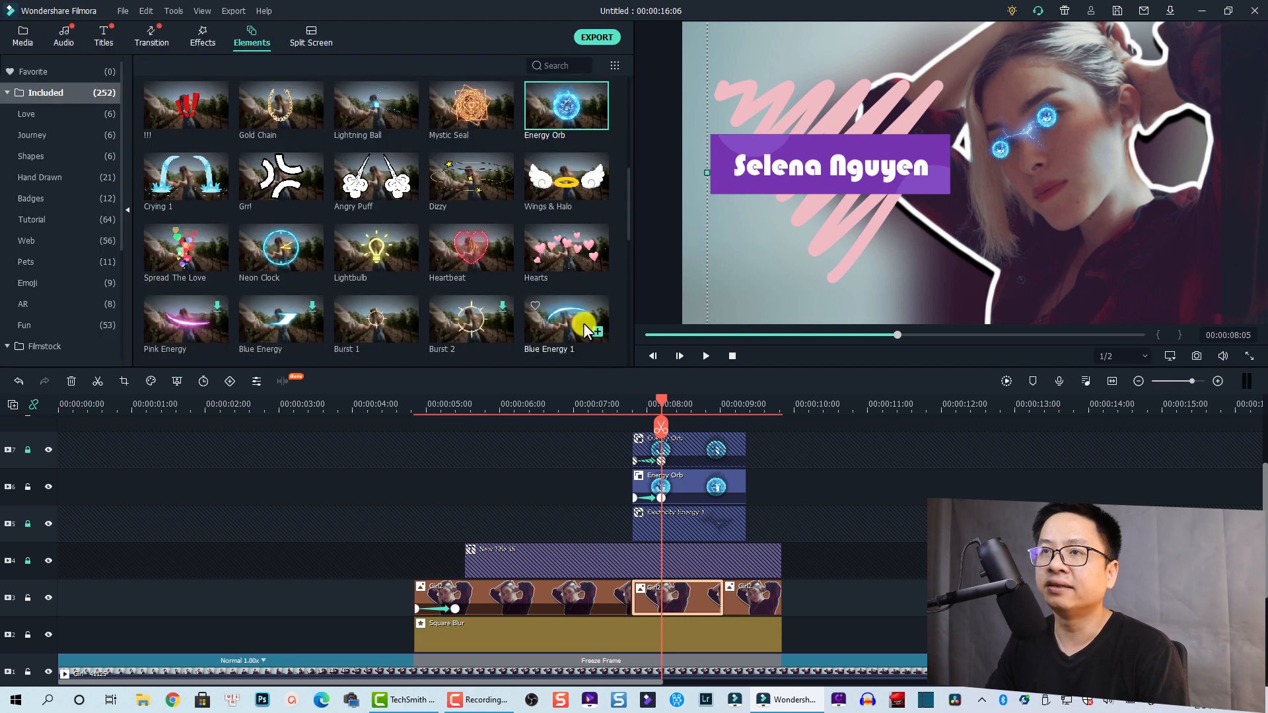
# Apply the Pixelated Edges effect, found by searching 'pixel', to the Girl2 cutout clip
pyautogui.click(197, 36)
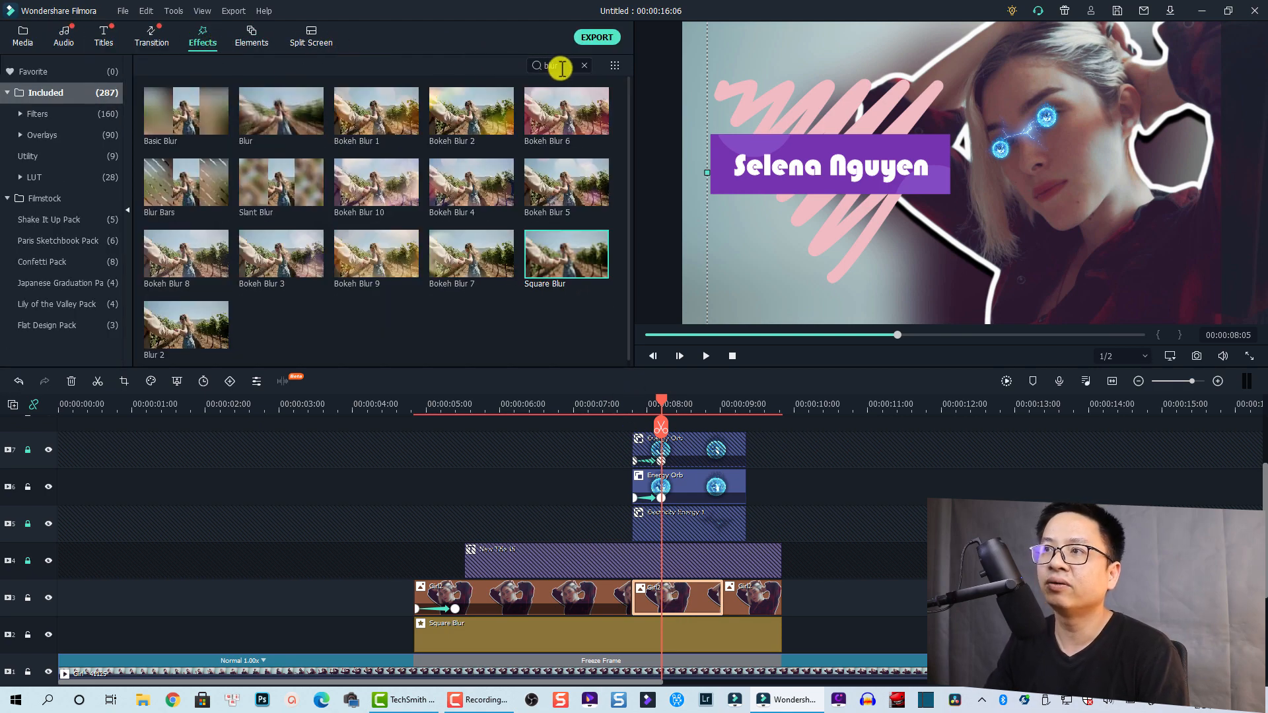
pyautogui.moveTo(561, 67); pyautogui.dragTo(534, 68)
pyautogui.write('p')
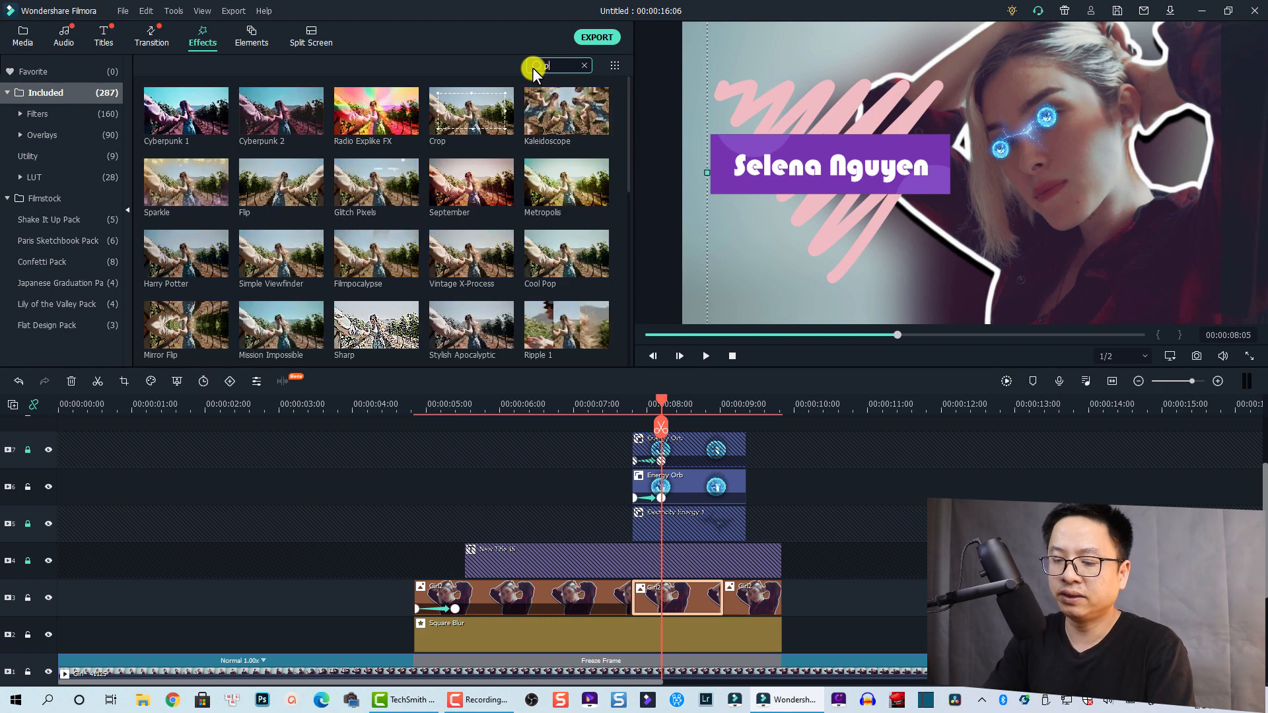
pyautogui.write('ixel')
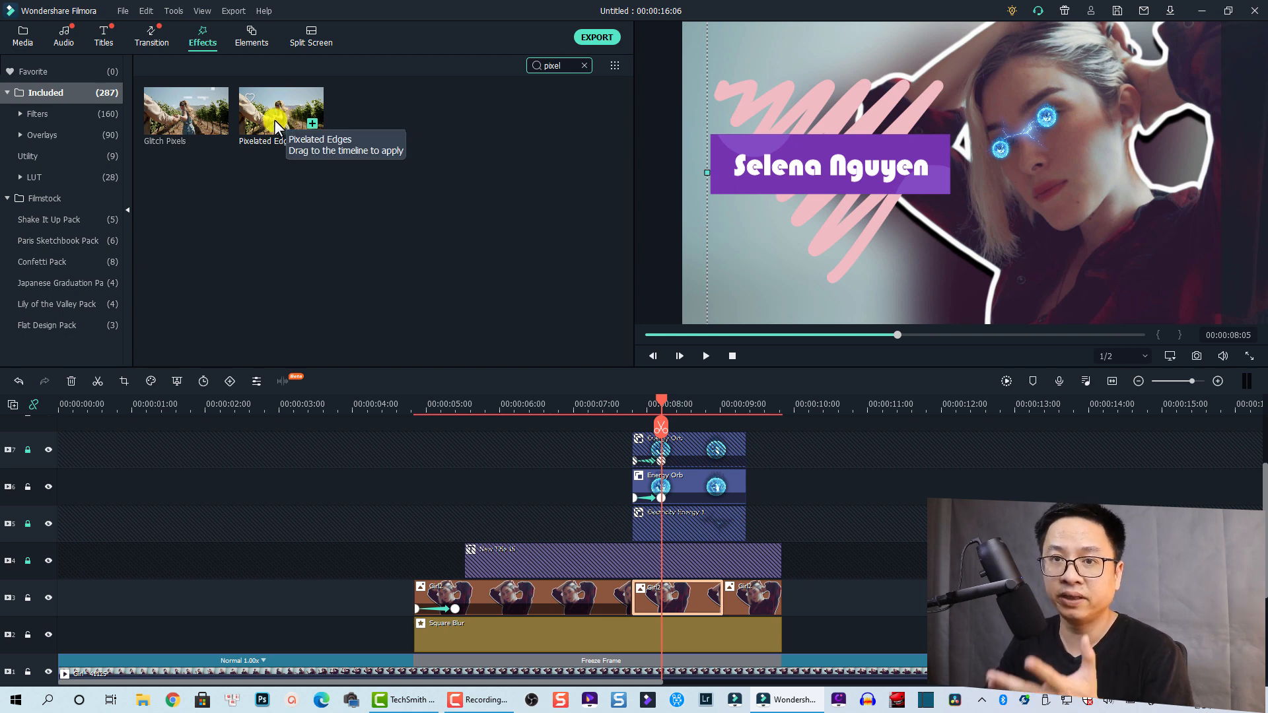
pyautogui.moveTo(274, 120); pyautogui.dragTo(667, 612)
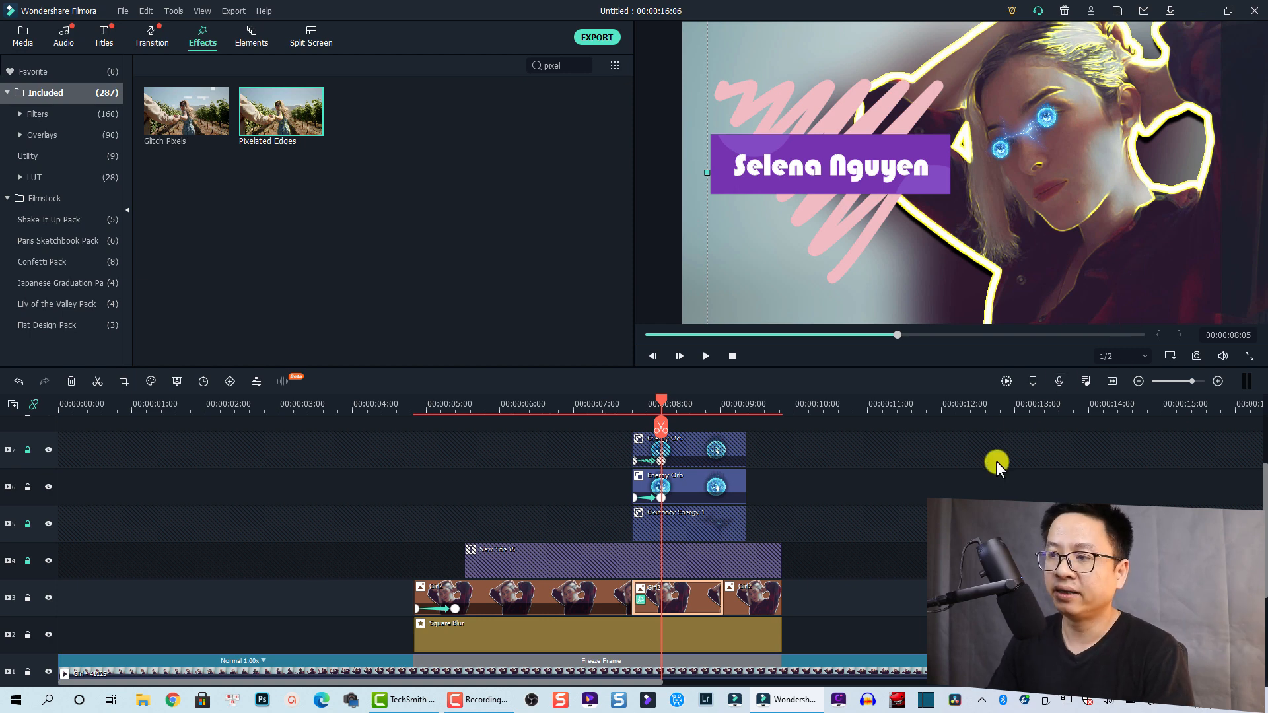
pyautogui.click(751, 609)
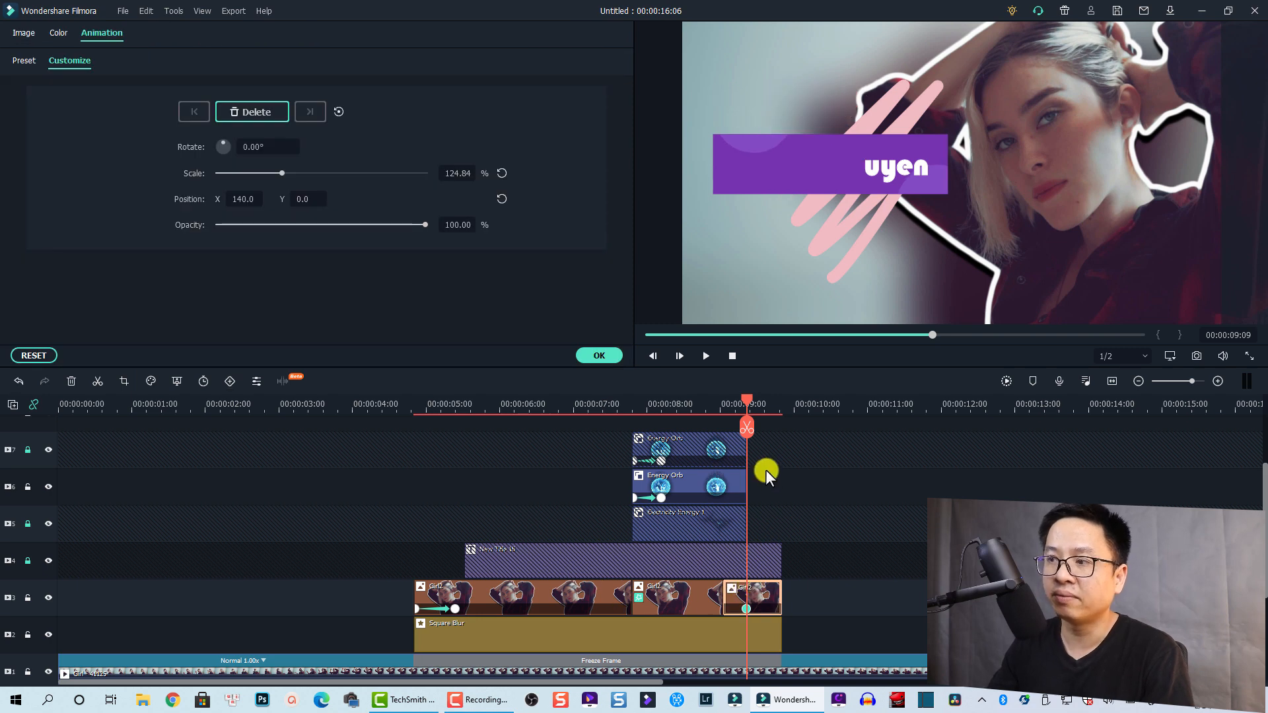
# Add an end keyframe at 09:19 resetting the last cutout to 100% scale and X 0
pyautogui.moveTo(746, 400); pyautogui.dragTo(778, 410)
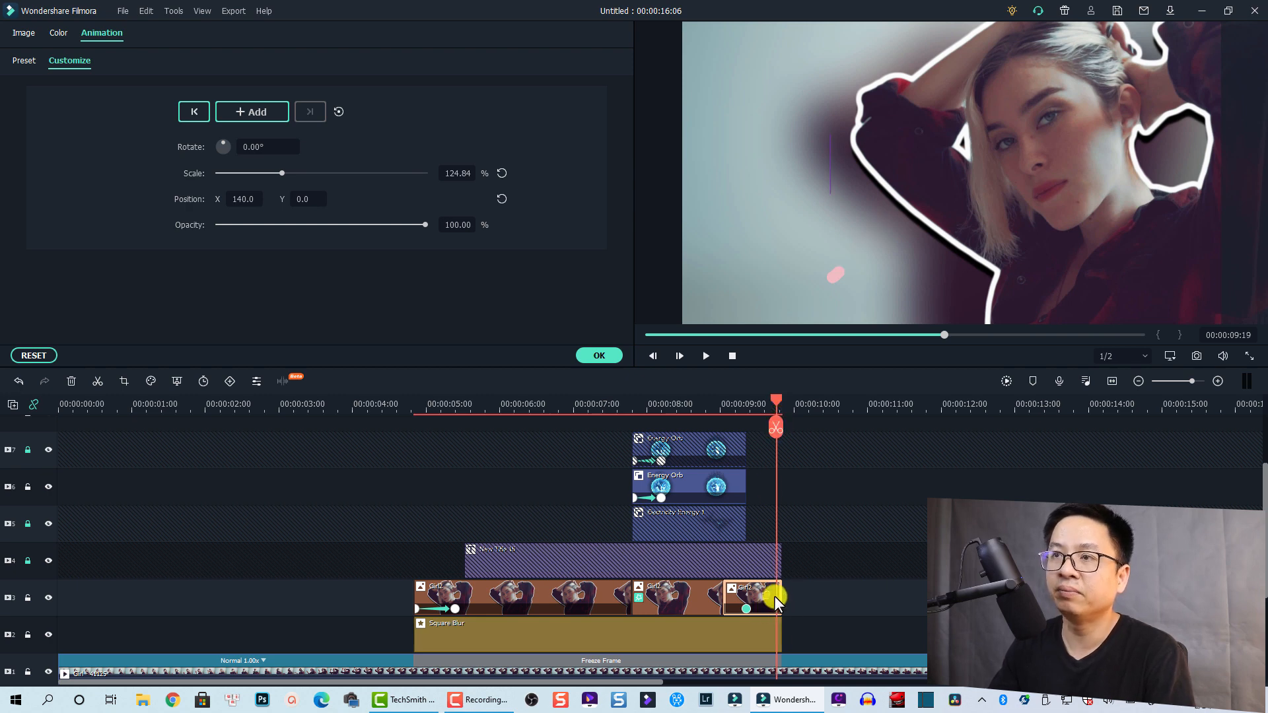
pyautogui.click(502, 171)
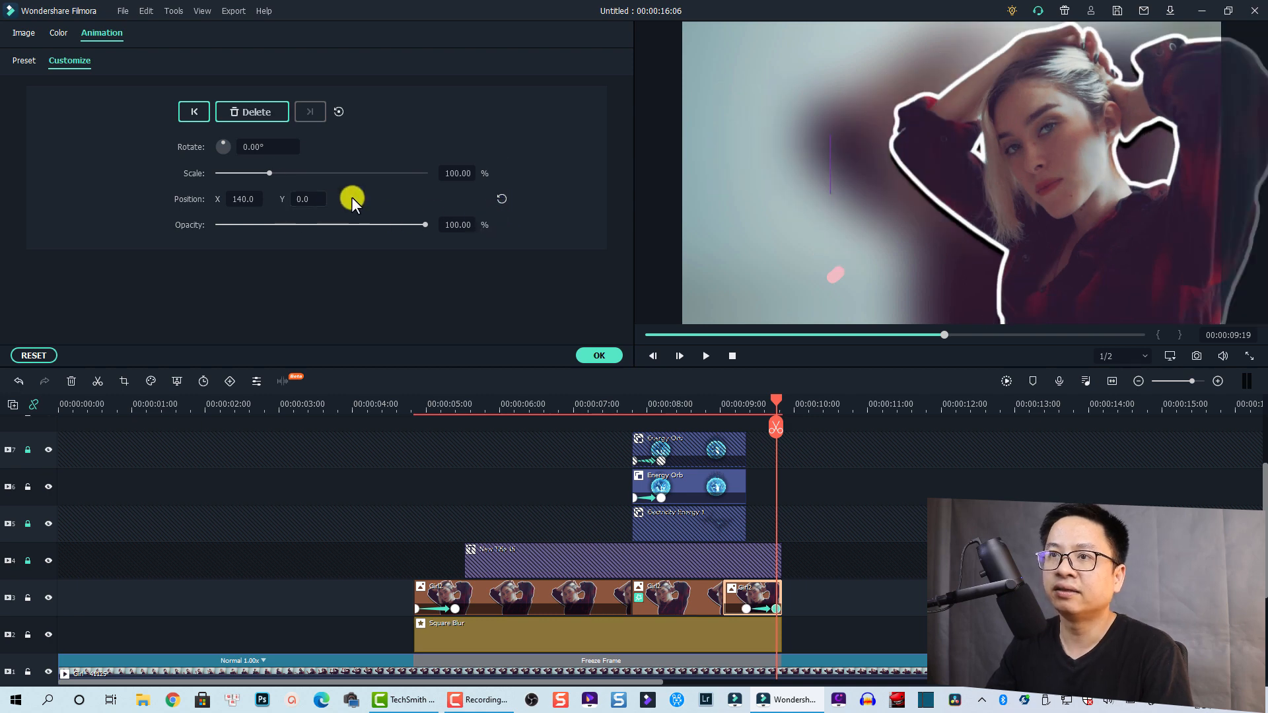
pyautogui.click(499, 200)
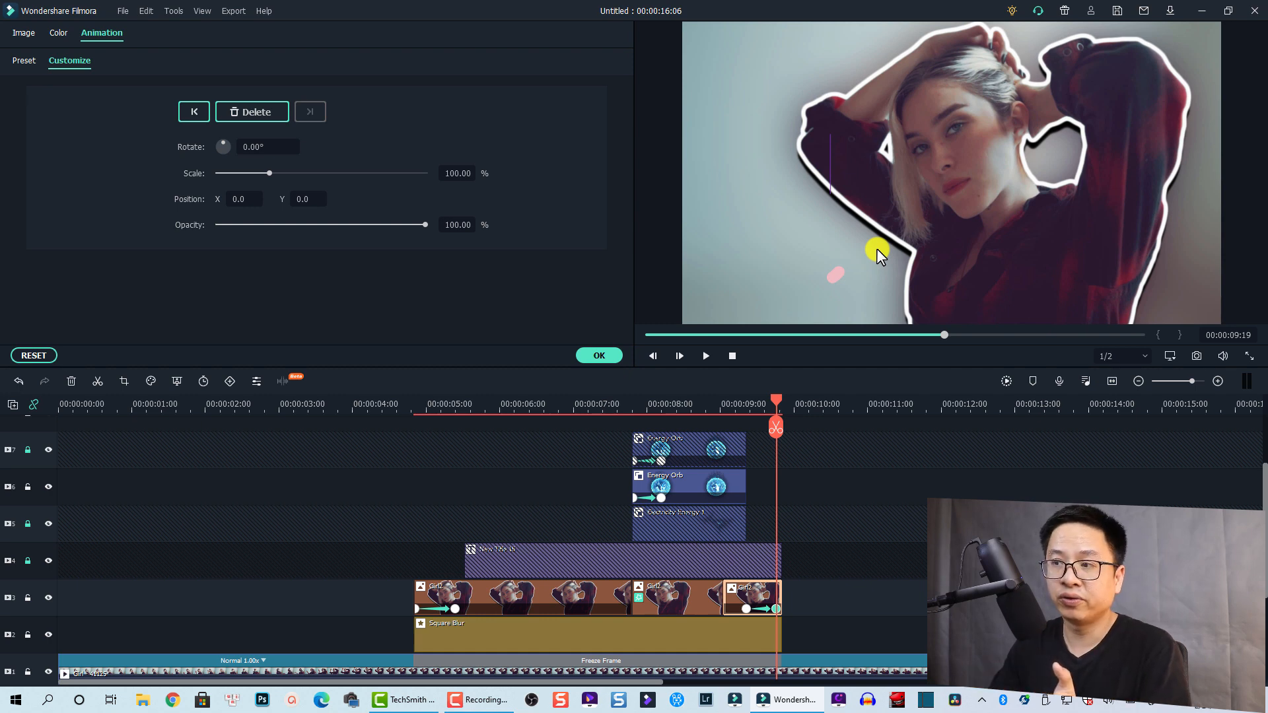
pyautogui.click(599, 356)
pyautogui.scroll(-2, 460, 520)
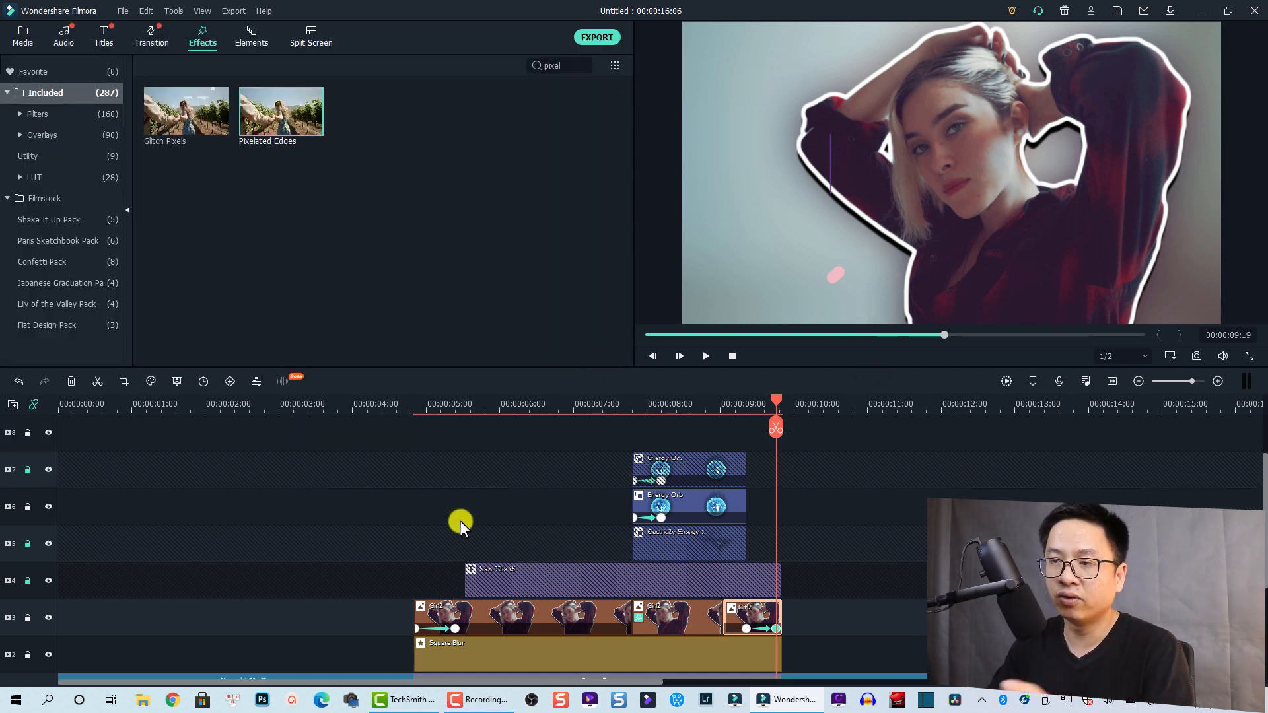
pyautogui.click(287, 408)
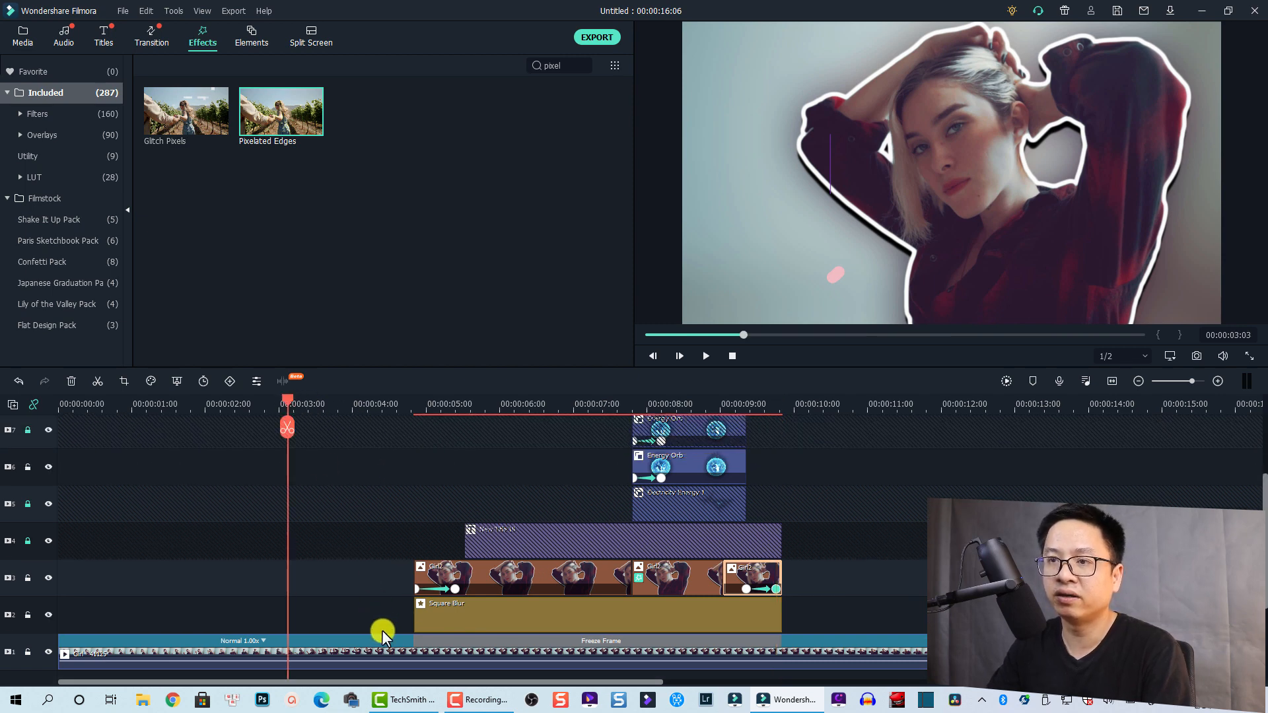
pyautogui.press('space')
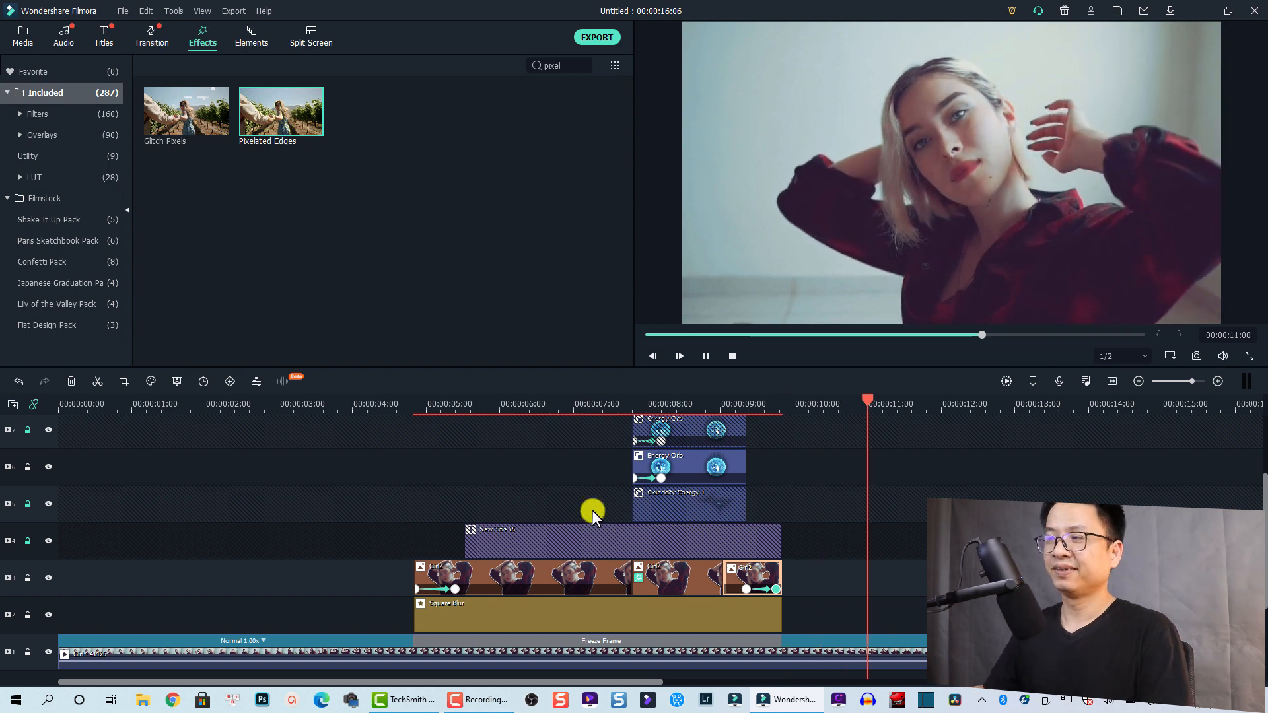
pyautogui.press('space')
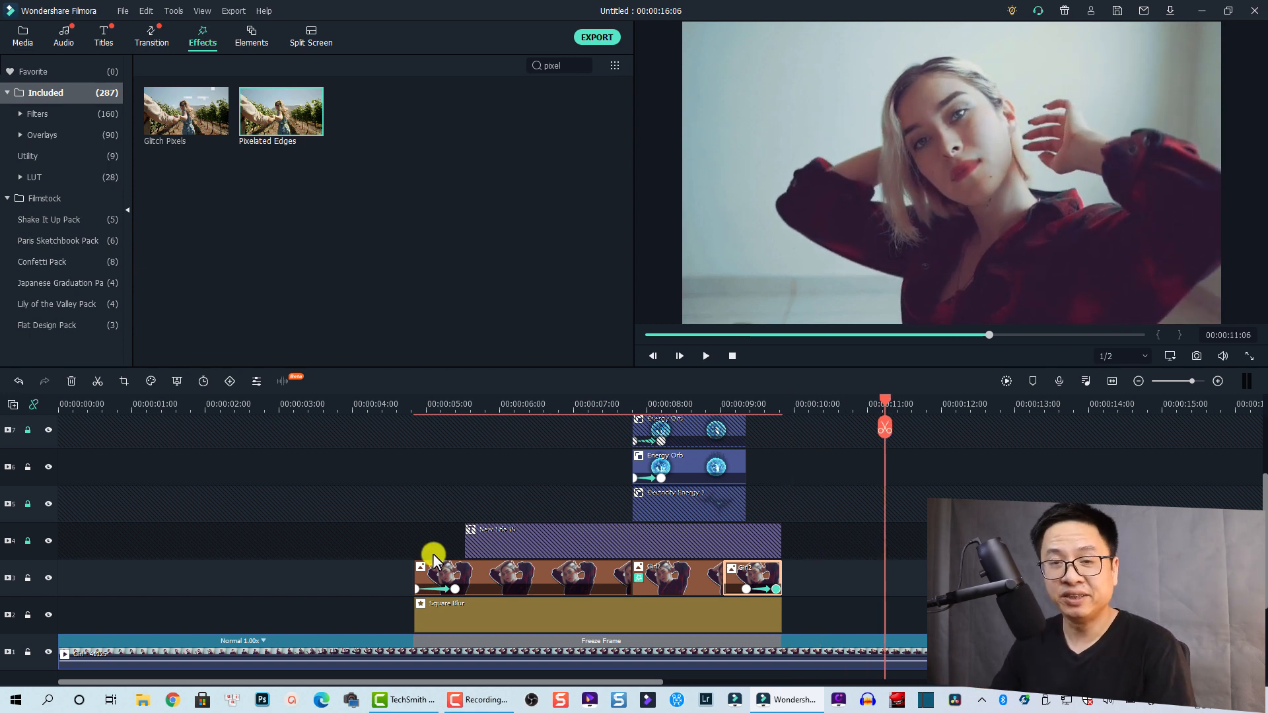
pyautogui.scroll(-2, 433, 553)
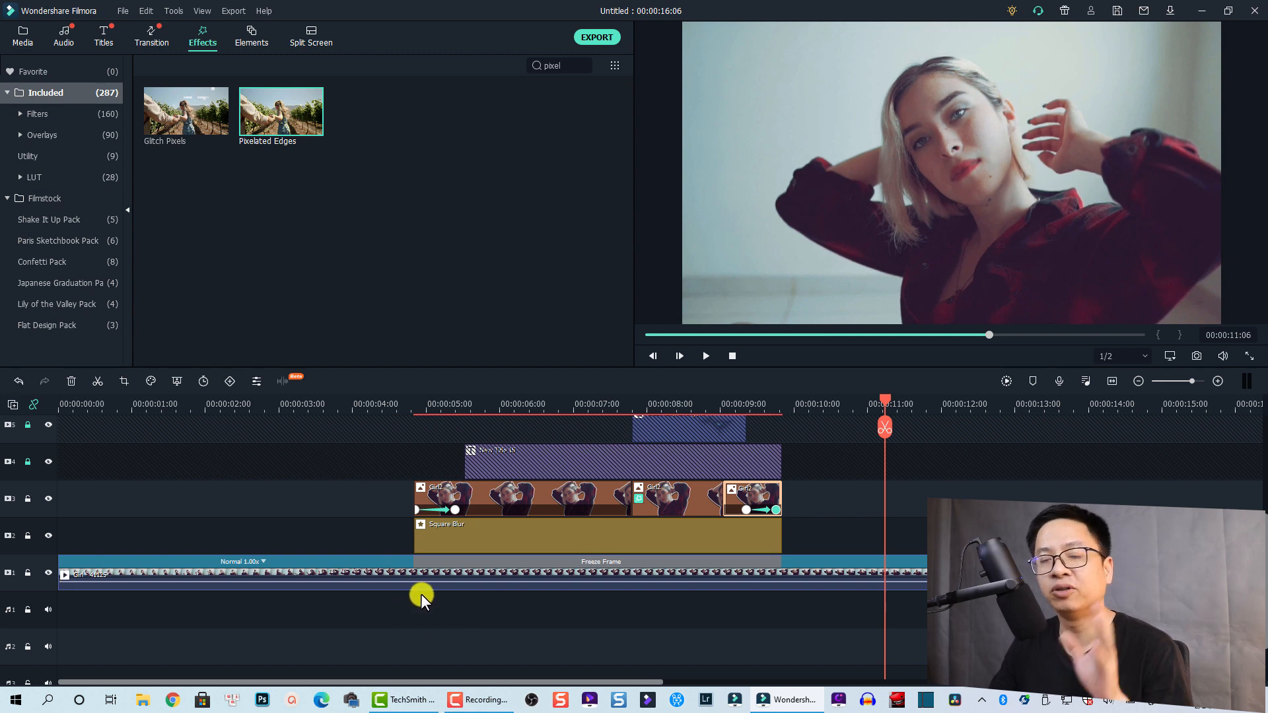
pyautogui.scroll(2, 721, 509)
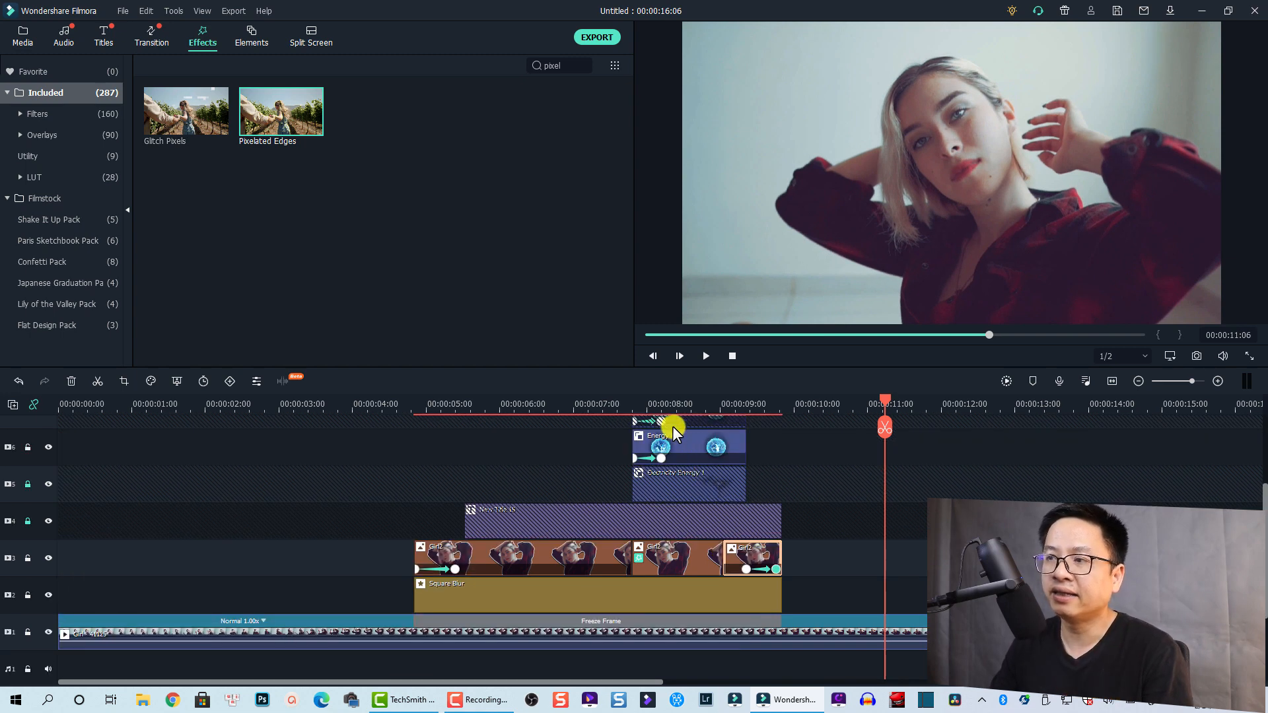
pyautogui.click(626, 404)
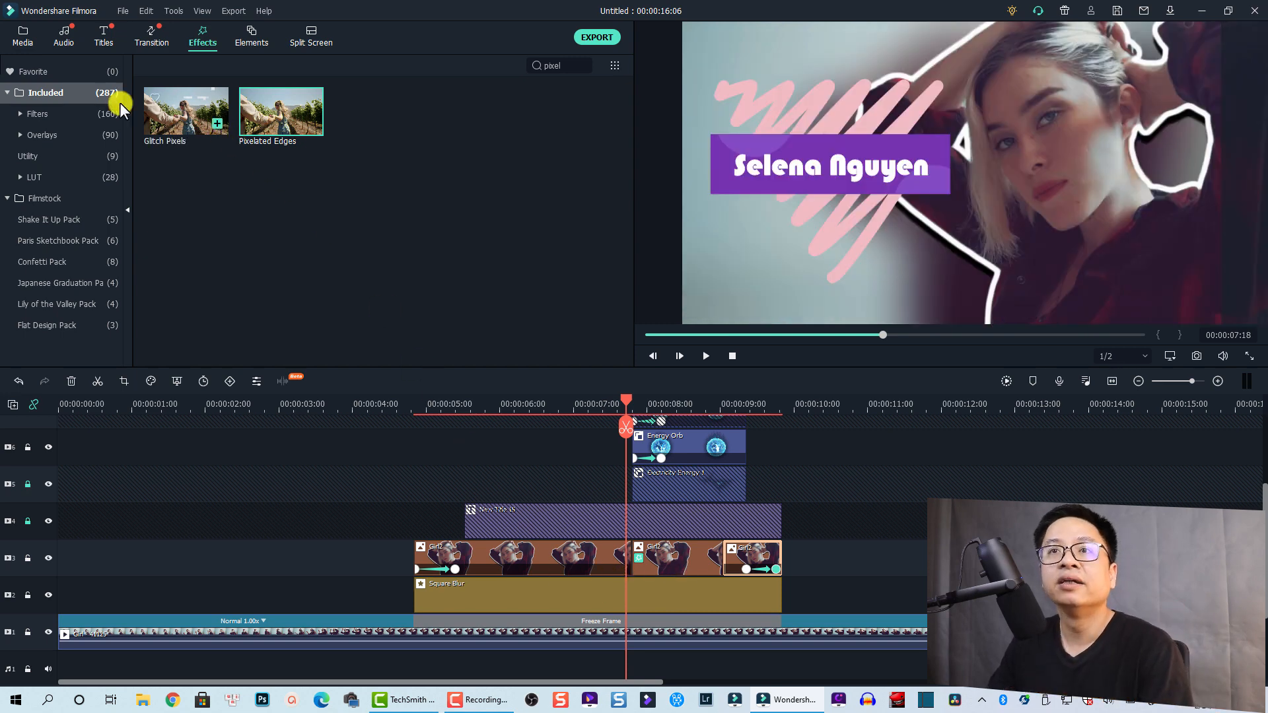
# Add the SWOOSH #2 and T1 sound effects to the first audio track
pyautogui.click(23, 36)
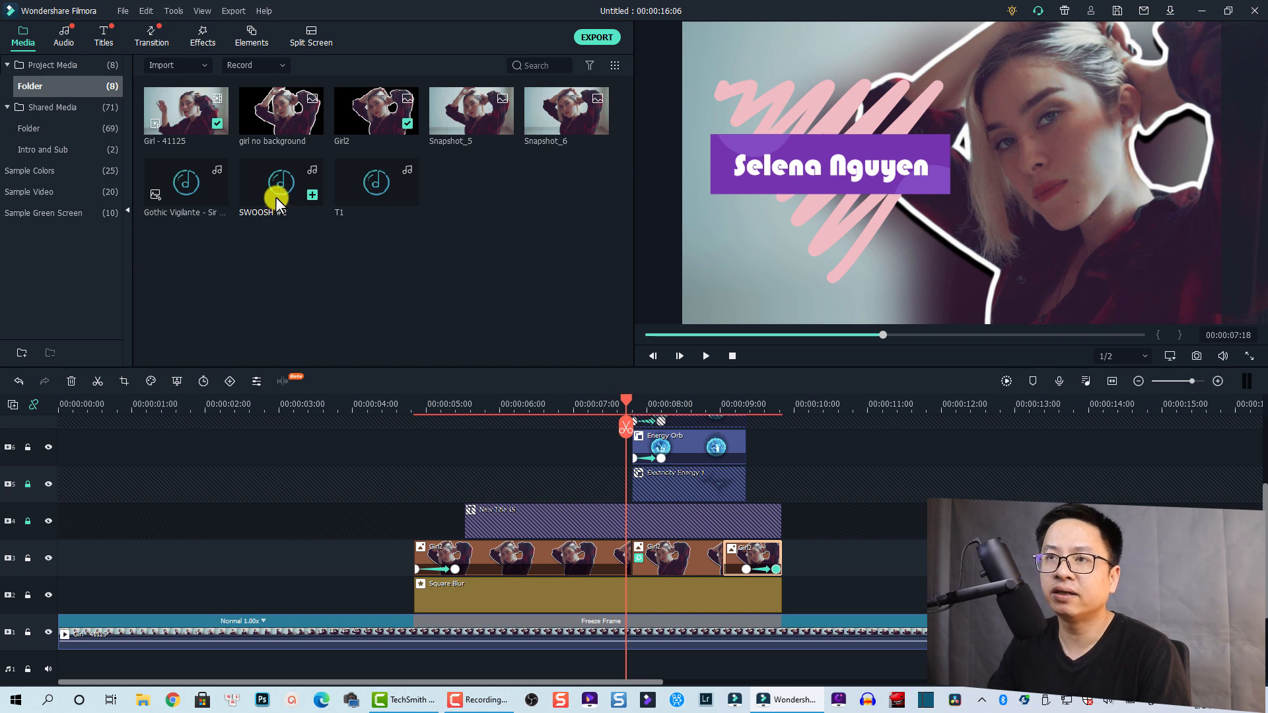
pyautogui.moveTo(275, 197); pyautogui.dragTo(437, 628)
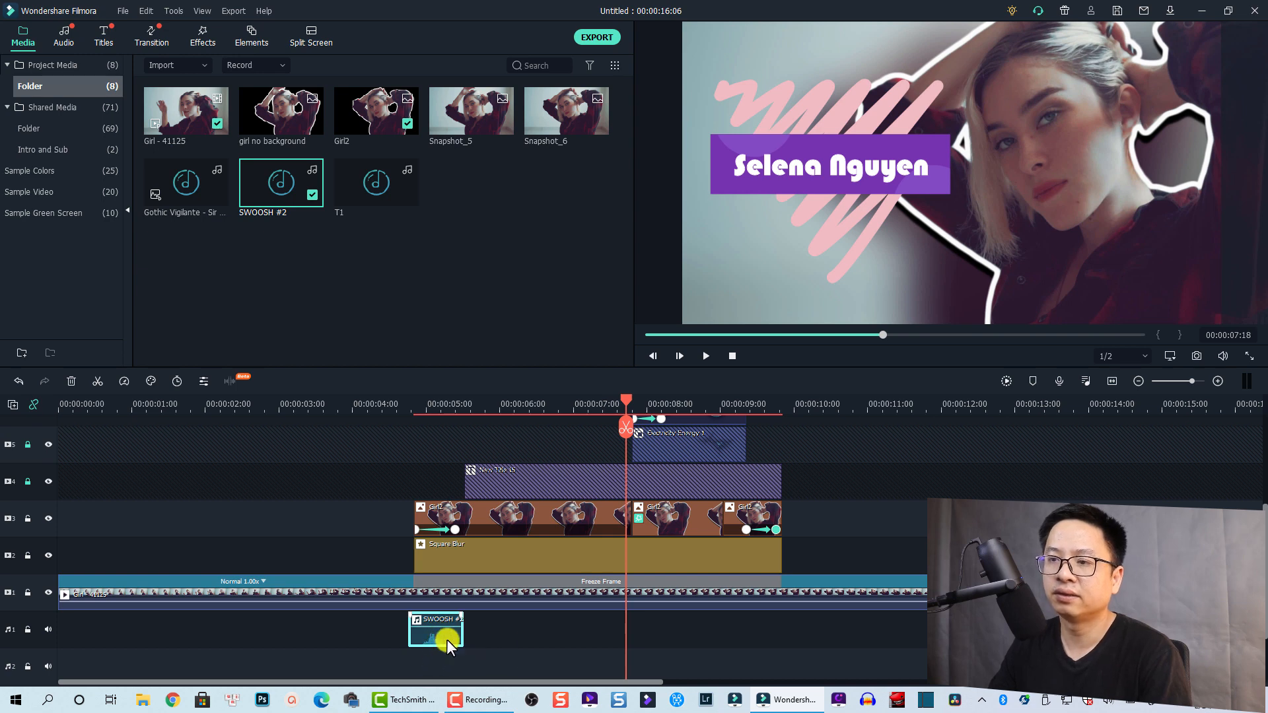
pyautogui.moveTo(442, 631); pyautogui.dragTo(430, 633)
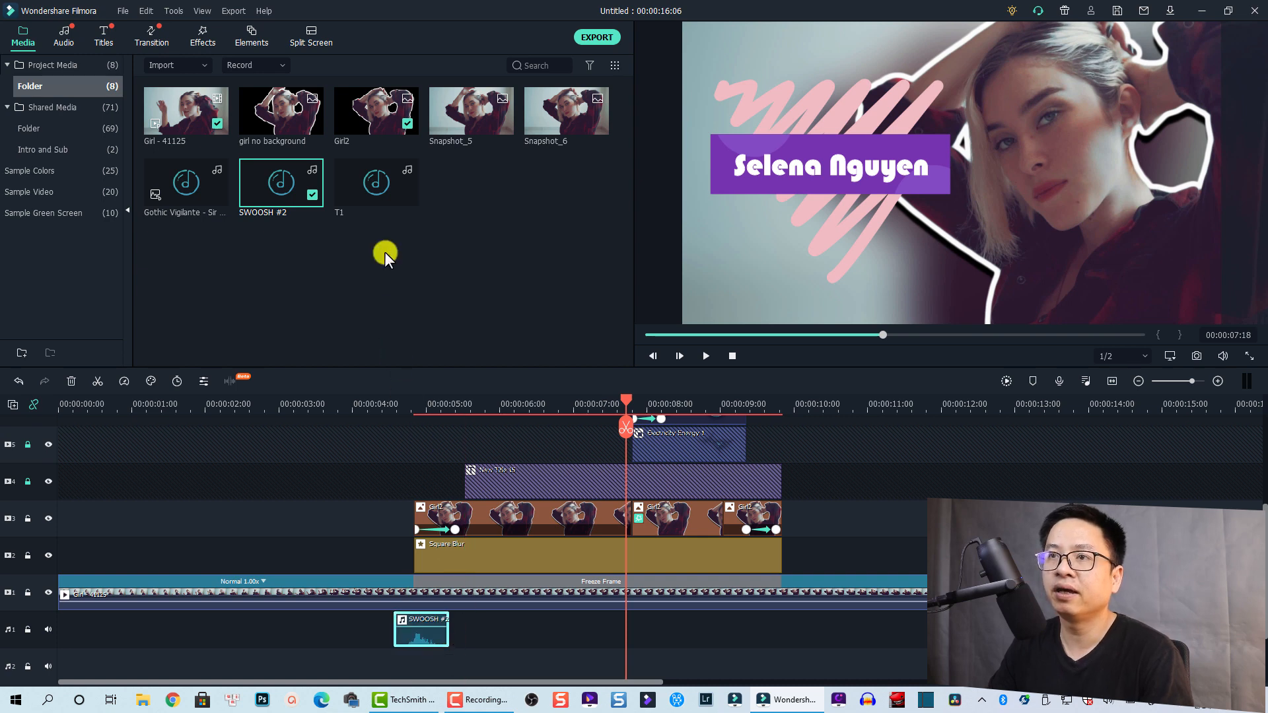
pyautogui.moveTo(363, 202); pyautogui.dragTo(612, 631)
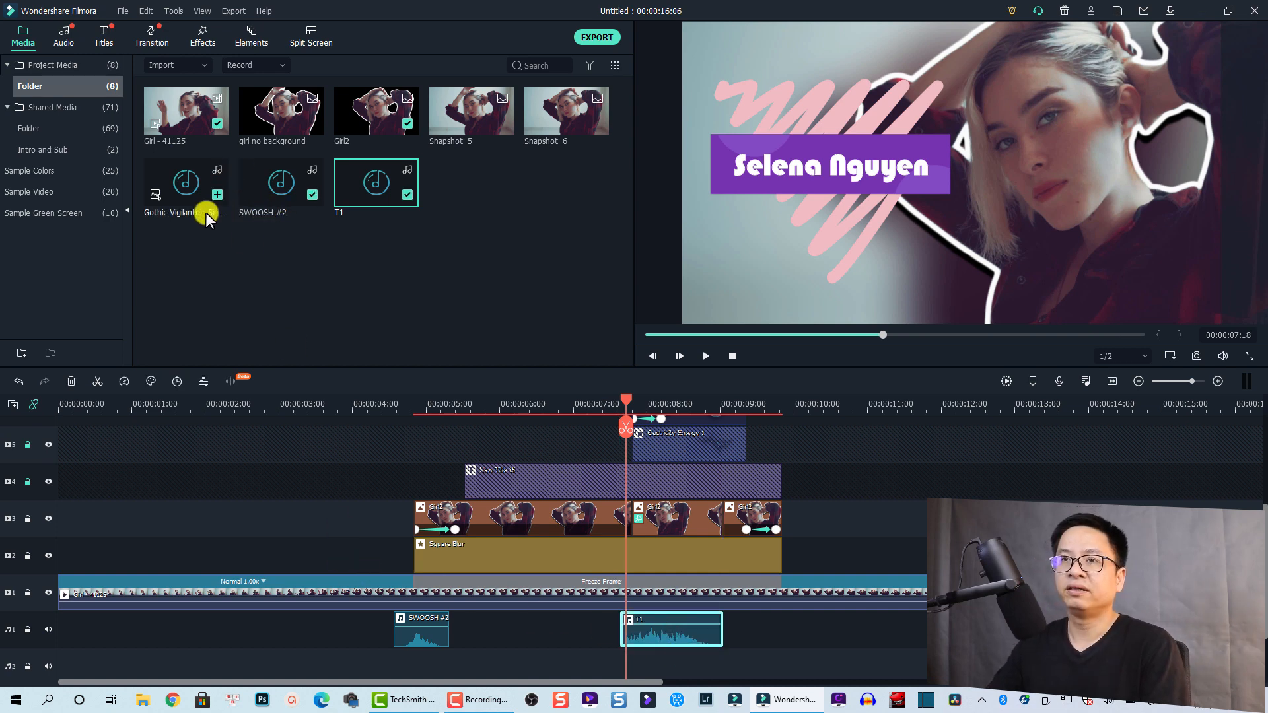
# Add Gothic Vigilante music on audio track 2, trimmed to end at 00:00:16:12
pyautogui.moveTo(179, 191); pyautogui.dragTo(49, 656)
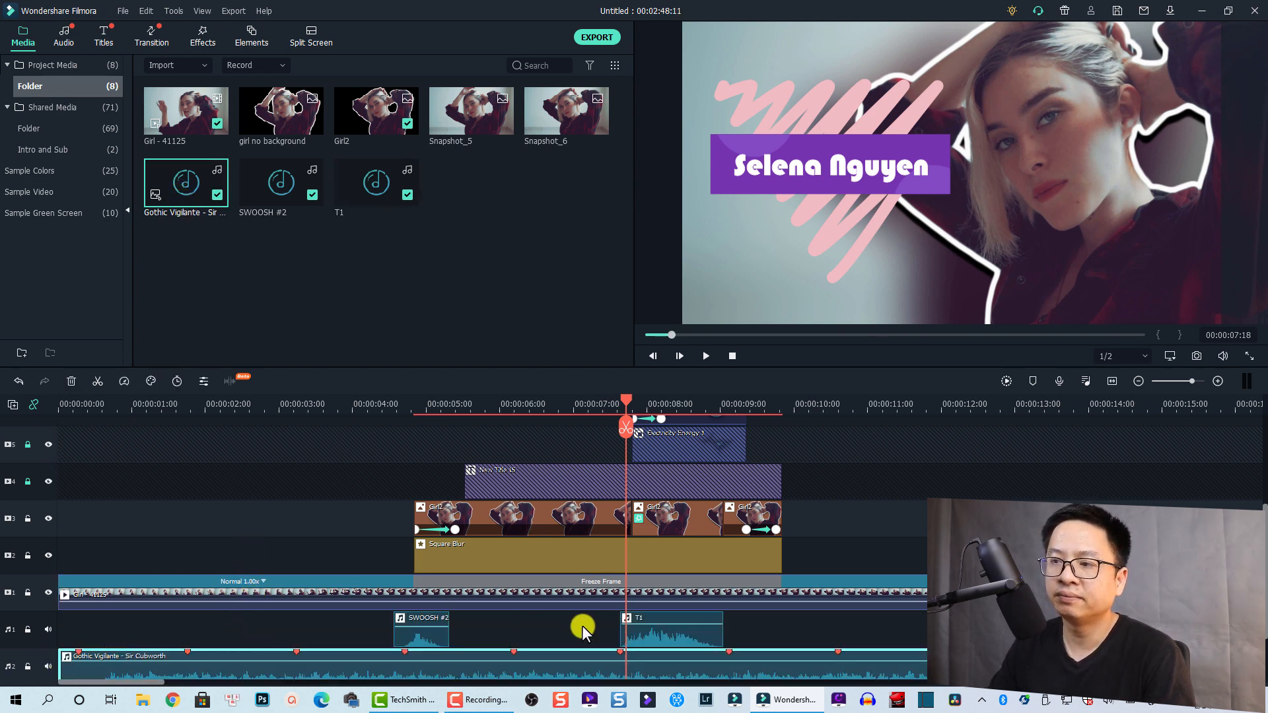
pyautogui.click(1111, 381)
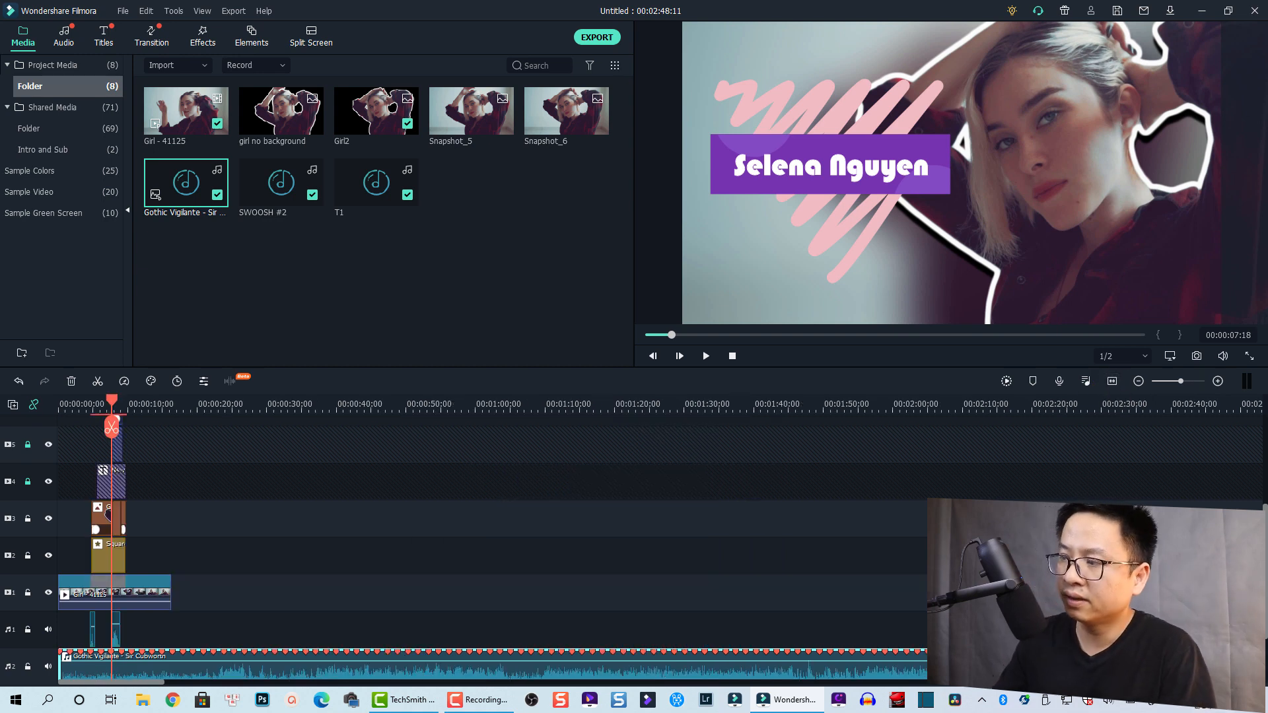
pyautogui.moveTo(1230, 663); pyautogui.dragTo(171, 614)
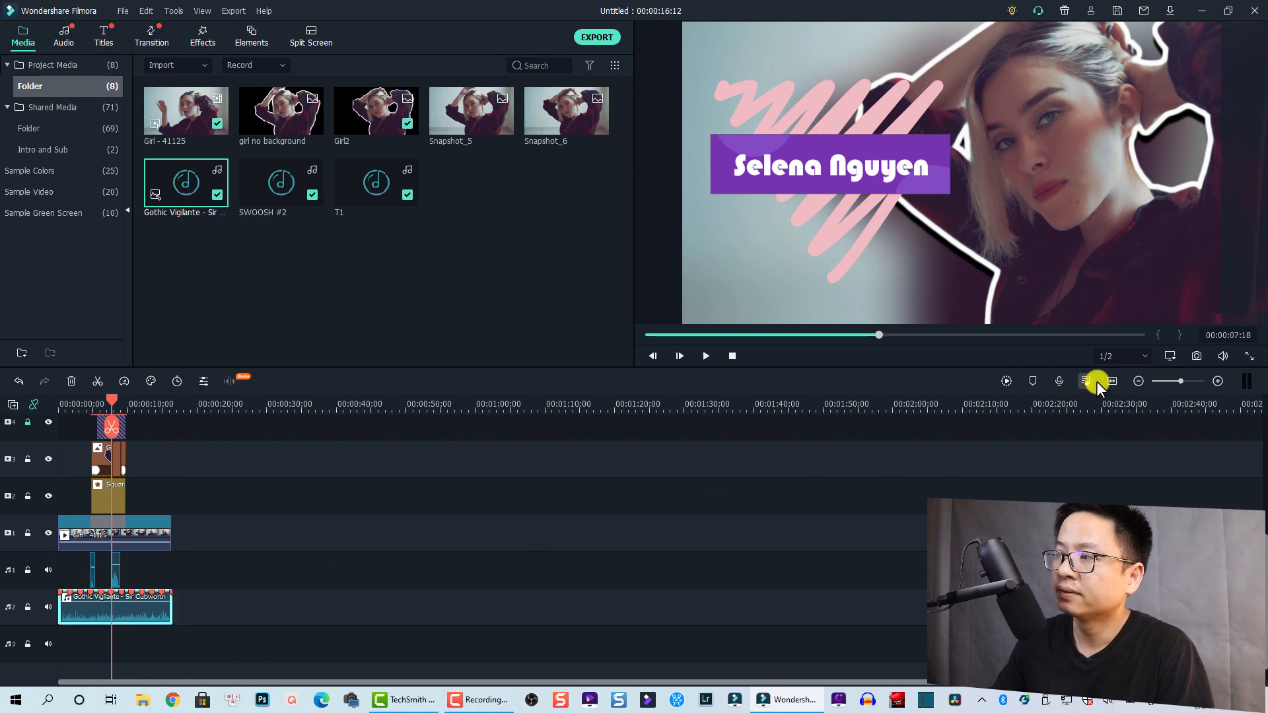
pyautogui.click(1113, 381)
pyautogui.scroll(1, 662, 592)
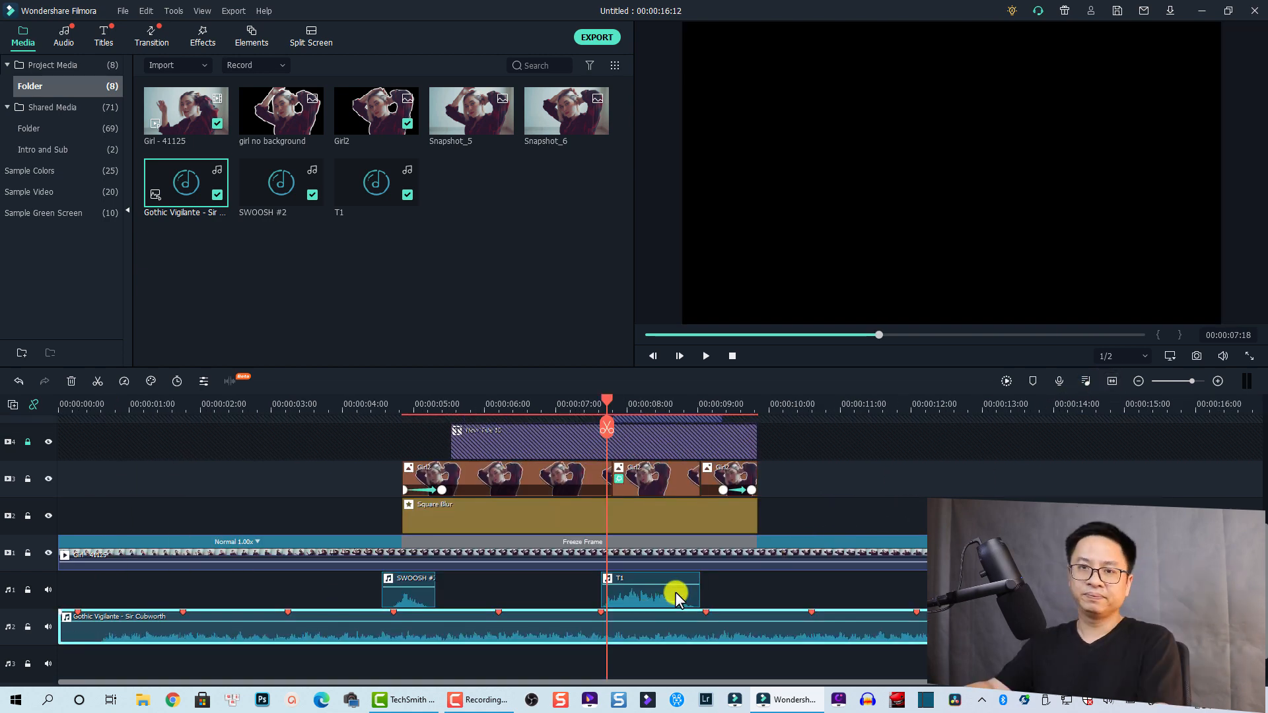